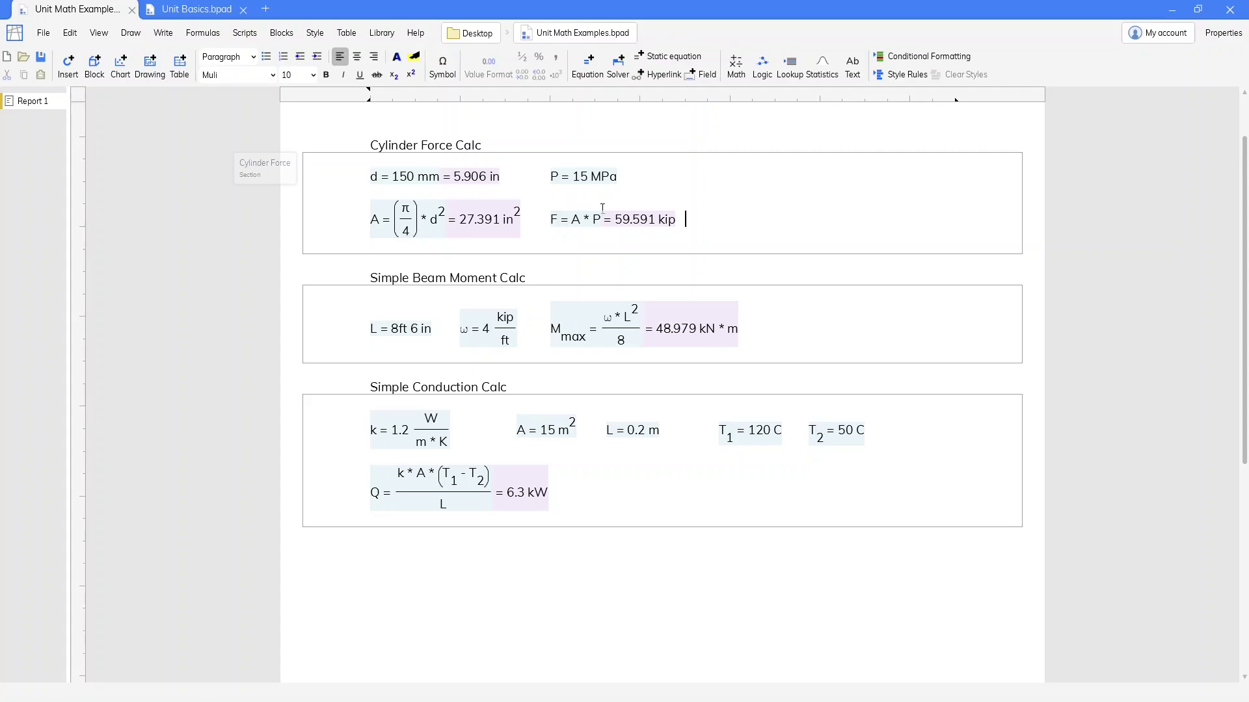
- Open the diameter equation's formula in the Cylinder Force Calc section to view its unit conversion, then close it
{"action": "left_click", "coordinate": [484, 177]}
{"action": "left_click", "coordinate": [483, 198]}
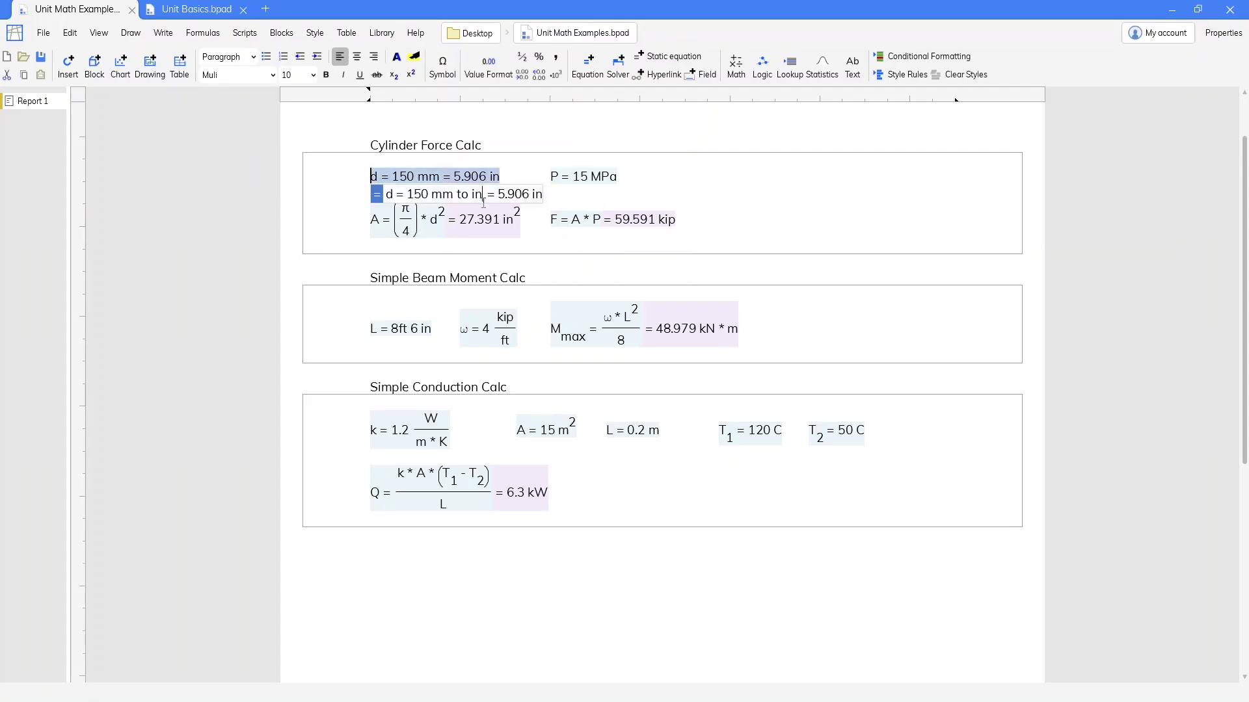
{"action": "left_click", "coordinate": [530, 211]}
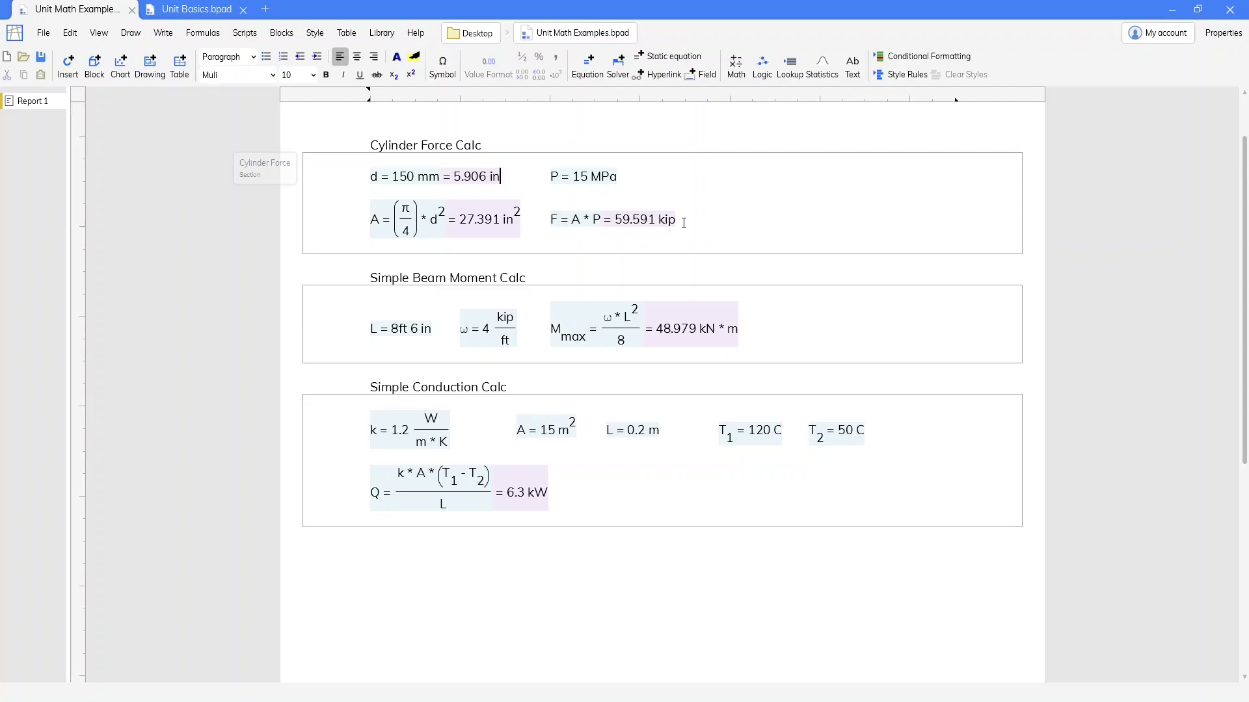
- Remove the squared exponent from L in the M_max equation of the Simple Beam Moment Calc
{"action": "left_click", "coordinate": [650, 328]}
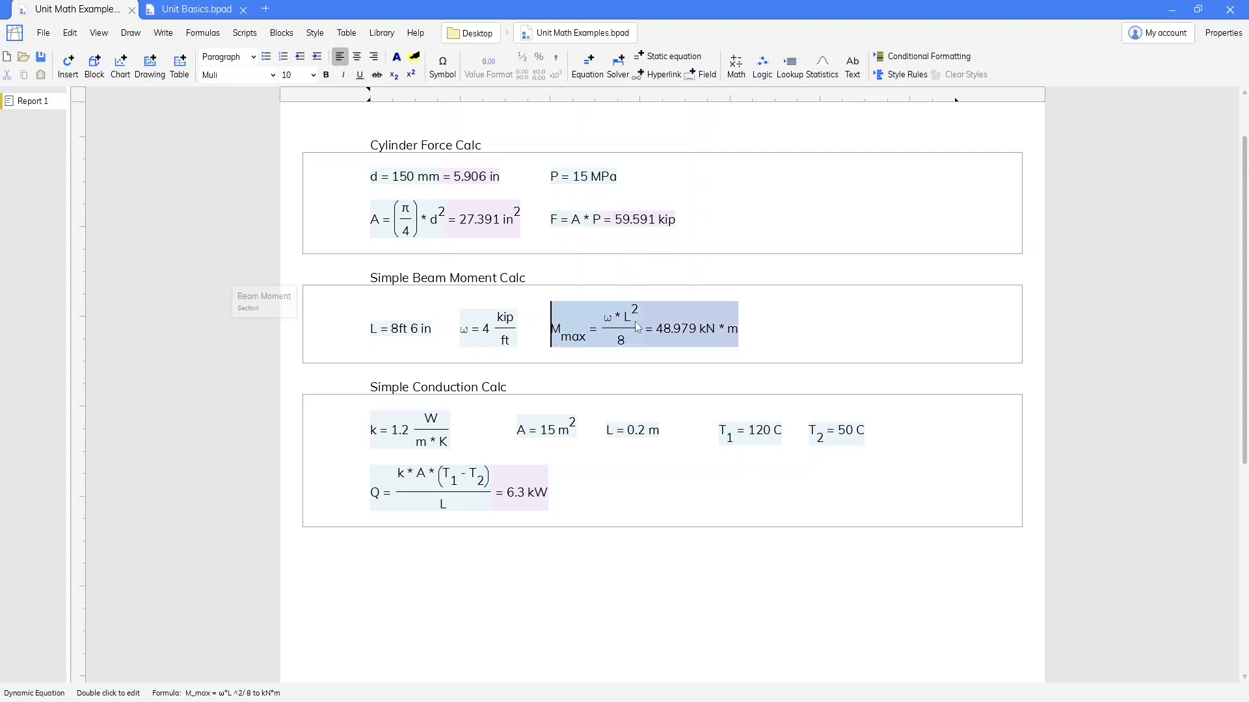
{"action": "left_click", "coordinate": [661, 357]}
{"action": "key", "text": "BackSpace"}
{"action": "key", "text": "BackSpace"}
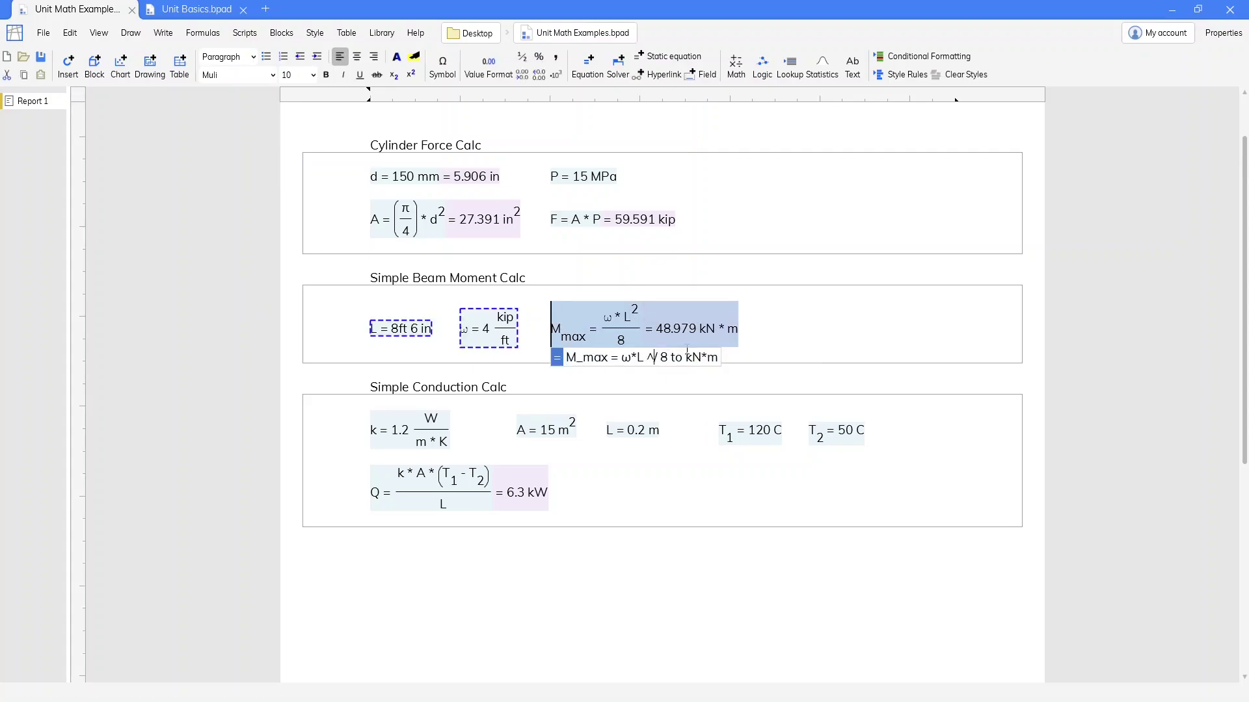
{"action": "key", "text": "Return"}
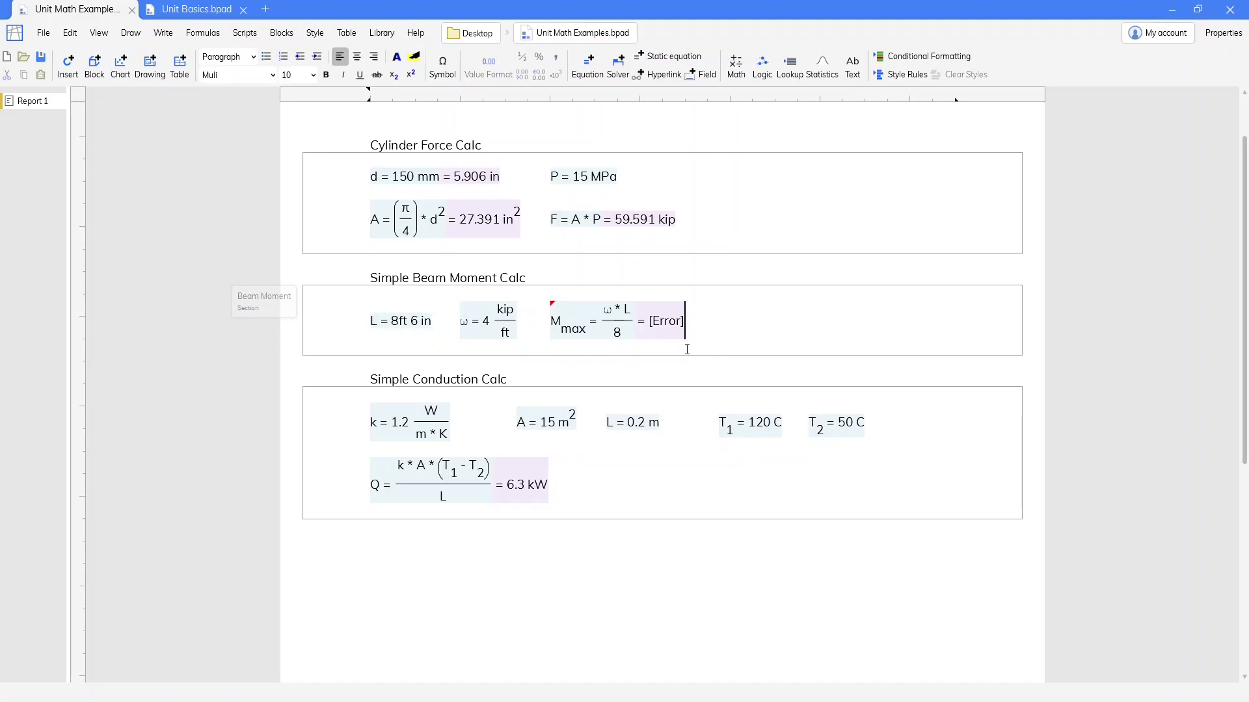
- Restore the exponent ^2 on L in the M_max equation
{"action": "double_click", "coordinate": [637, 325]}
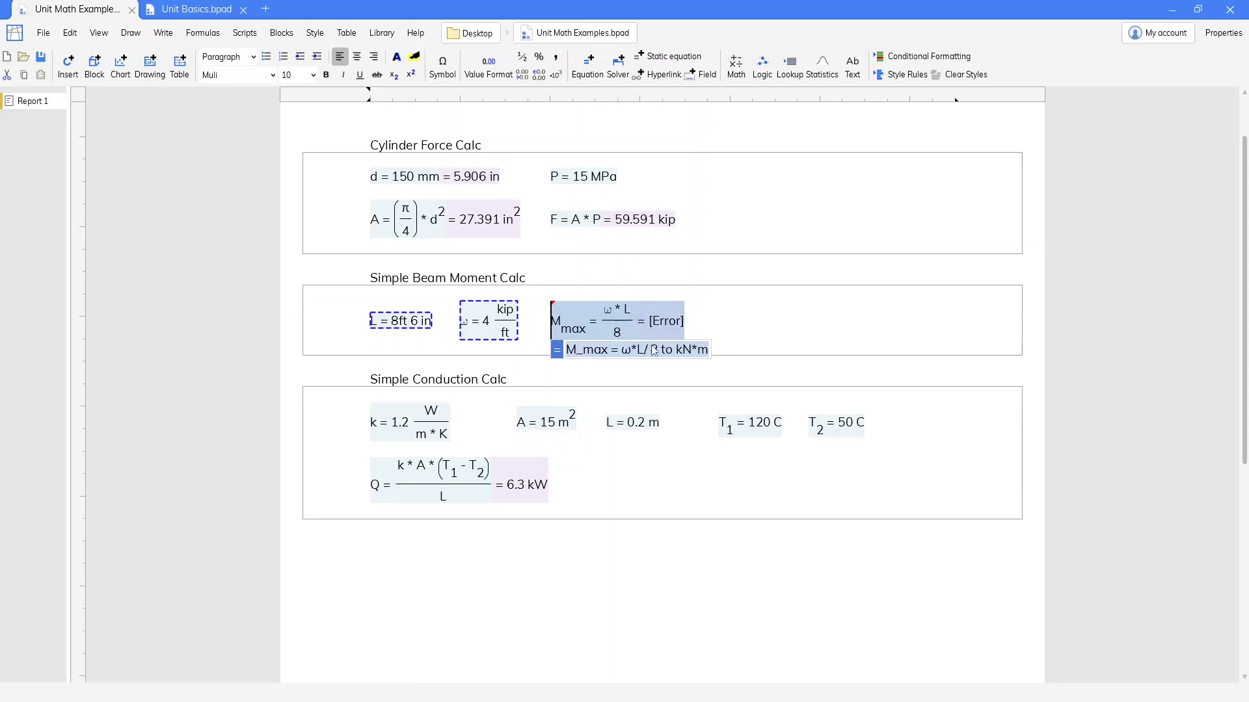
{"action": "left_click", "coordinate": [653, 348]}
{"action": "type", "text": "^2"}
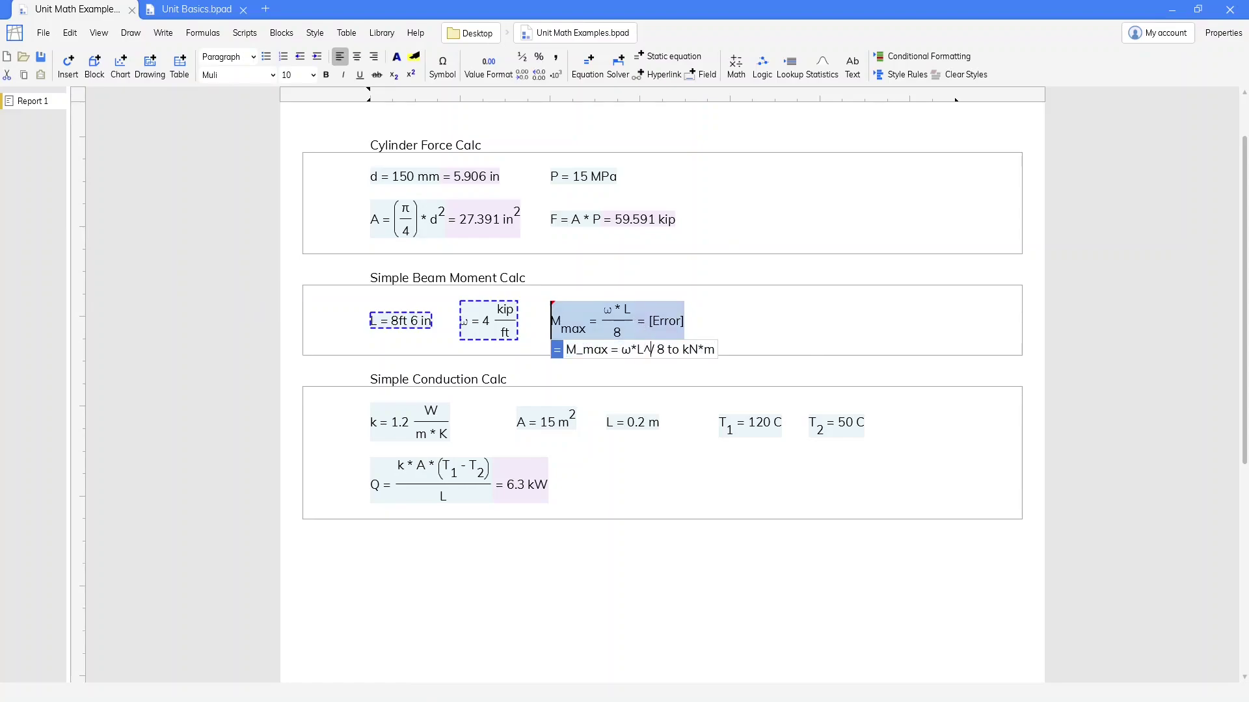
{"action": "key", "text": "Return"}
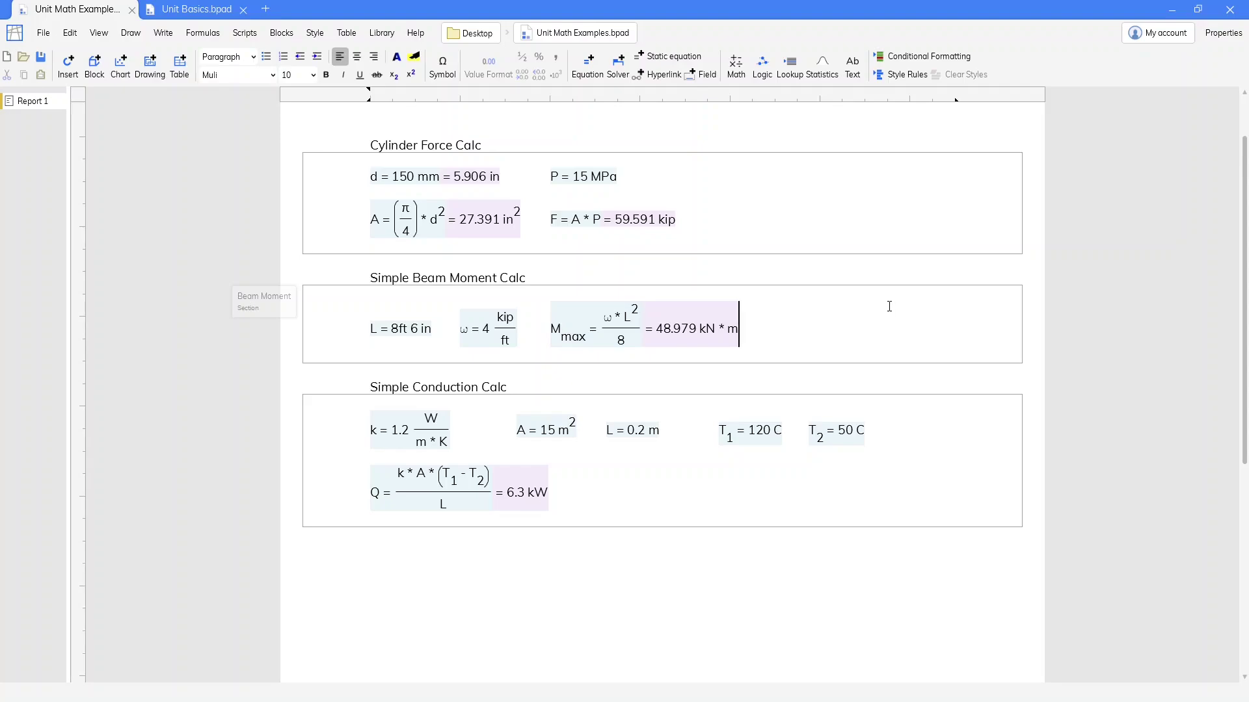
- Switch to the Unit Basics document and start an equation below the bullet list with 5 f
{"action": "left_click", "coordinate": [193, 11]}
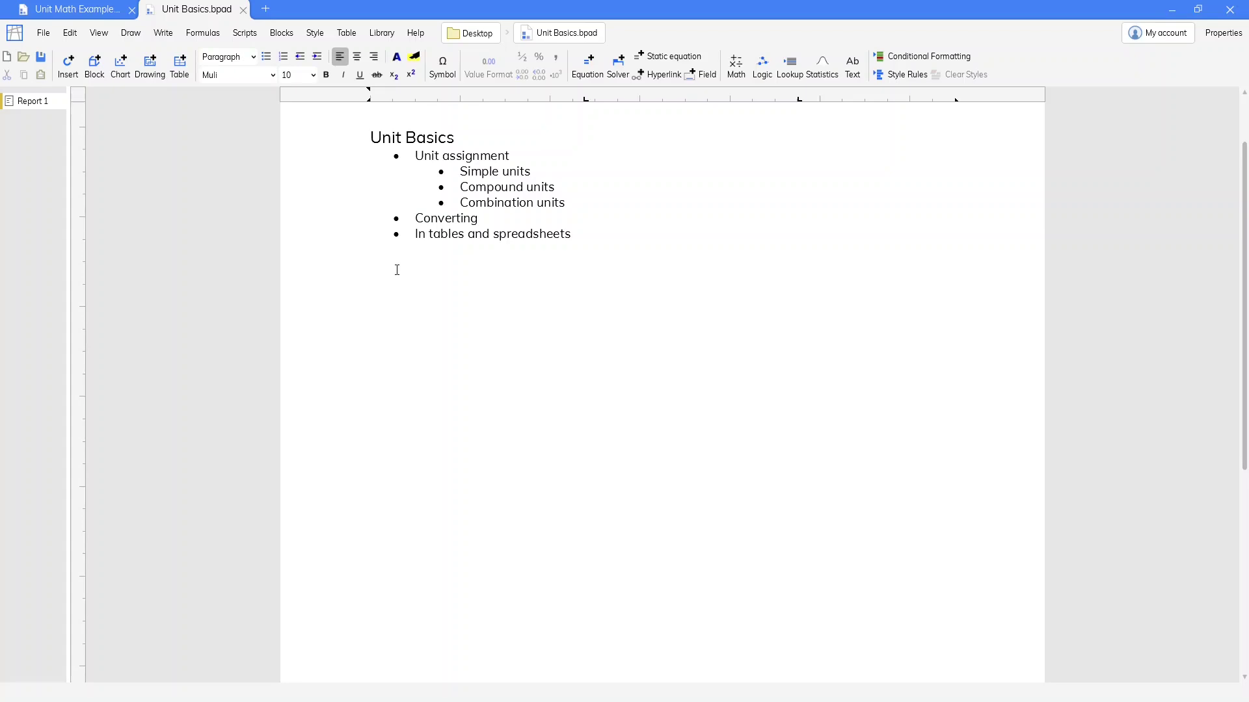
{"action": "type", "text": "="}
{"action": "type", "text": "5"}
{"action": "type", "text": " f"}
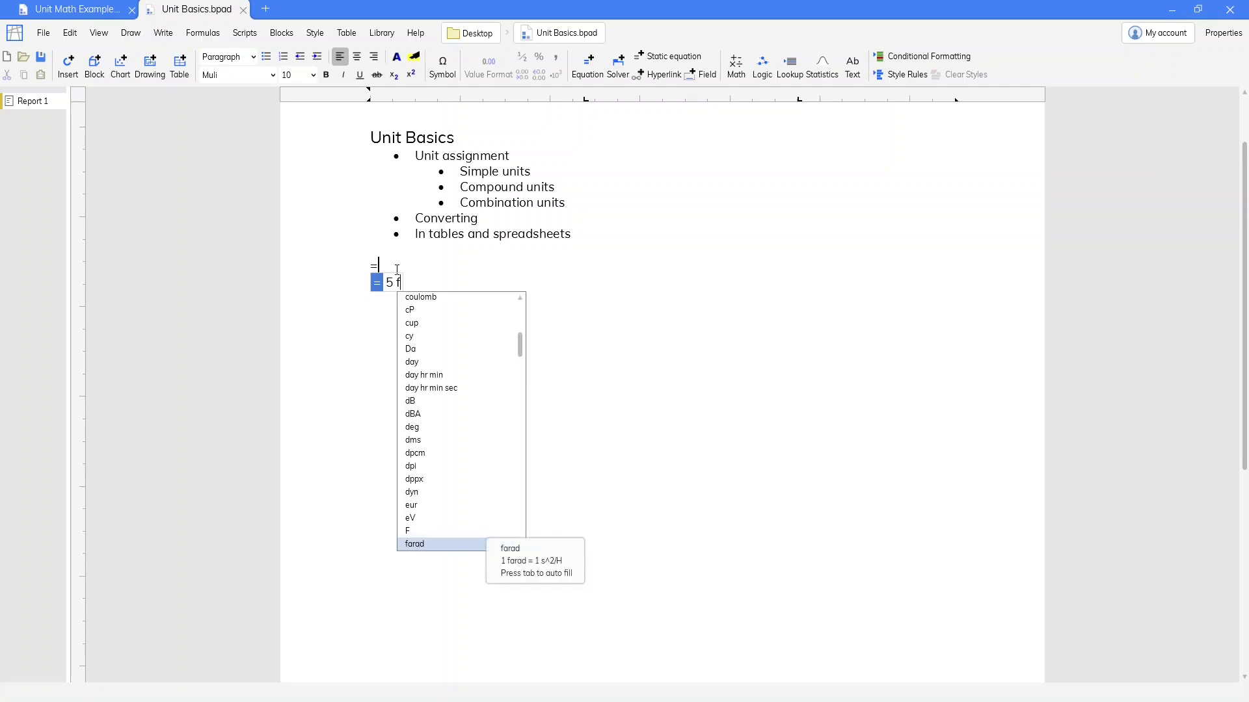
- Look through the suggested units for the equation, from the start of the alphabet through the L units
{"action": "key", "text": "Up"}
{"action": "key", "text": "Up"}
{"action": "key", "text": "Up"}
{"action": "key", "text": "Up"}
{"action": "key", "text": "Up"}
{"action": "key", "text": "Up"}
{"action": "key", "text": "Up"}
{"action": "key", "text": "Up"}
{"action": "key", "text": "Up"}
{"action": "key", "text": "Up"}
{"action": "key", "text": "Up"}
{"action": "key", "text": "Up"}
{"action": "key", "text": "Up"}
{"action": "key", "text": "Up"}
{"action": "key", "text": "Up"}
{"action": "key", "text": "Up"}
{"action": "key", "text": "Up"}
{"action": "key", "text": "Up"}
{"action": "key", "text": "Up"}
{"action": "key", "text": "Up"}
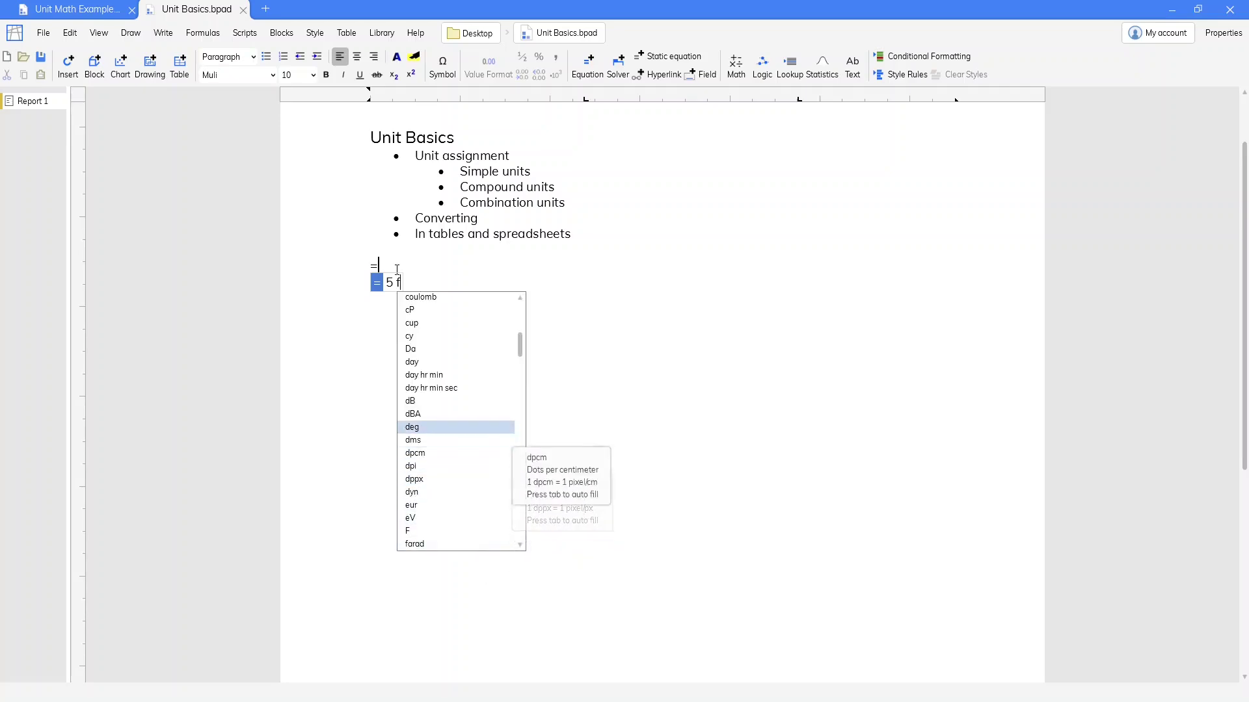
{"action": "key", "text": "Up"}
{"action": "key", "text": "Up"}
{"action": "key", "text": "Up"}
{"action": "key", "text": "Up"}
{"action": "key", "text": "Up"}
{"action": "key", "text": "Up"}
{"action": "key", "text": "Up"}
{"action": "key", "text": "Up"}
{"action": "key", "text": "Up"}
{"action": "key", "text": "Up"}
{"action": "key", "text": "Up"}
{"action": "key", "text": "Up"}
{"action": "key", "text": "Up"}
{"action": "key", "text": "Up"}
{"action": "key", "text": "Up"}
{"action": "key", "text": "Up"}
{"action": "key", "text": "Up"}
{"action": "key", "text": "Up"}
{"action": "key", "text": "Up"}
{"action": "key", "text": "Up"}
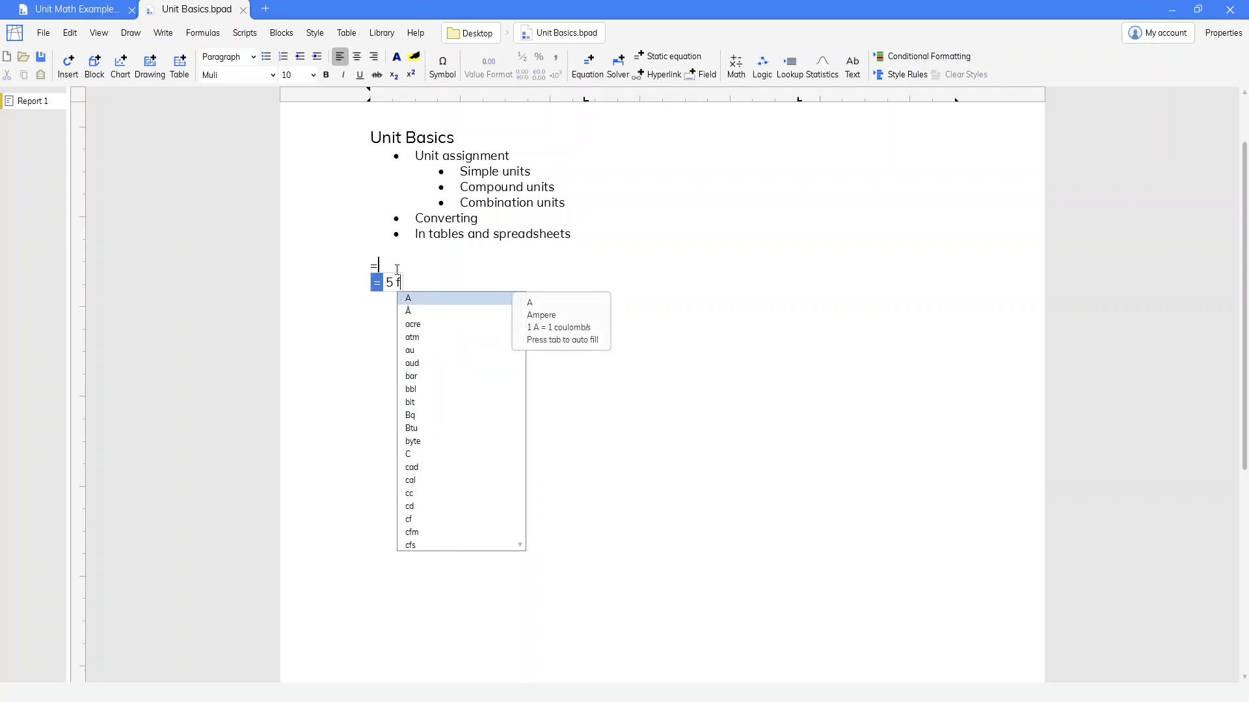
{"action": "key", "text": "Down"}
{"action": "key", "text": "Down"}
{"action": "key", "text": "Down"}
{"action": "key", "text": "Down"}
{"action": "key", "text": "Down"}
{"action": "key", "text": "Down"}
{"action": "key", "text": "Down"}
{"action": "key", "text": "Down"}
{"action": "key", "text": "Down"}
{"action": "key", "text": "Down"}
{"action": "key", "text": "Down"}
{"action": "key", "text": "Down"}
{"action": "key", "text": "Down"}
{"action": "key", "text": "Down"}
{"action": "key", "text": "Down"}
{"action": "key", "text": "Down"}
{"action": "key", "text": "Down"}
{"action": "key", "text": "Down"}
{"action": "key", "text": "Down"}
{"action": "key", "text": "Down"}
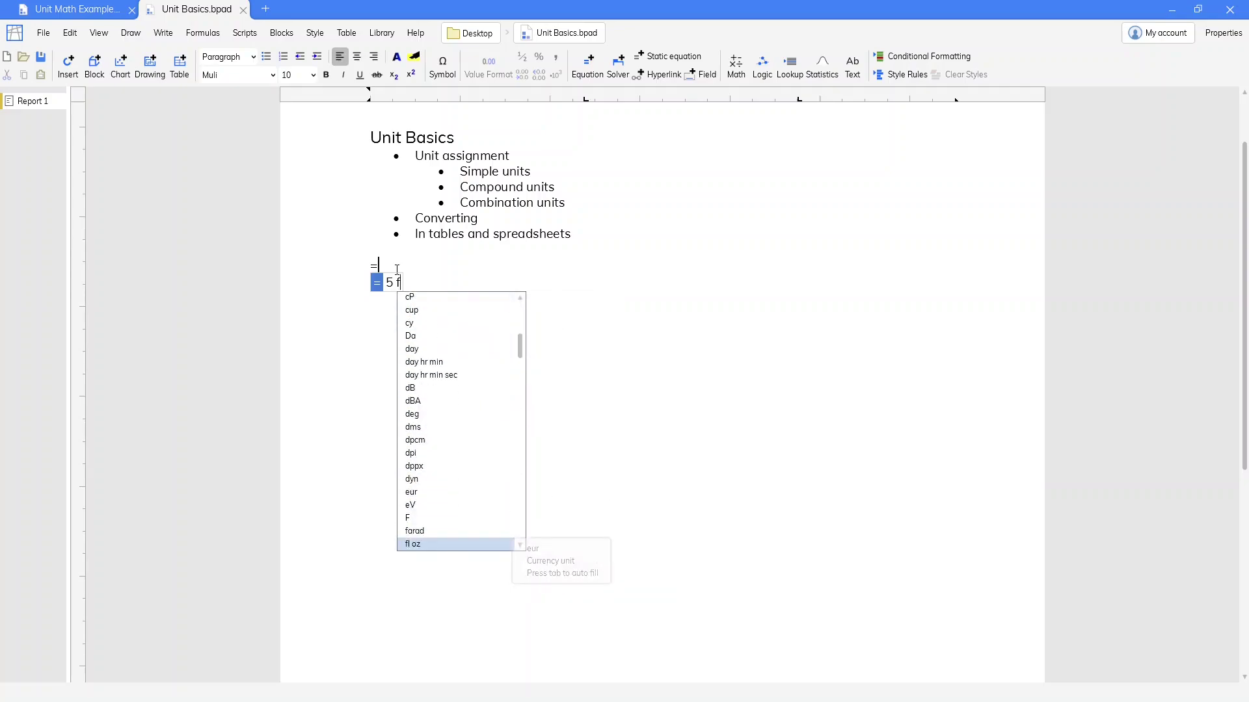
{"action": "key", "text": "Down"}
{"action": "key", "text": "Down"}
{"action": "key", "text": "Down"}
{"action": "key", "text": "Down"}
{"action": "key", "text": "Down"}
{"action": "key", "text": "Down"}
{"action": "key", "text": "Down"}
{"action": "key", "text": "Down"}
{"action": "key", "text": "Down"}
{"action": "key", "text": "Down"}
{"action": "key", "text": "Down"}
{"action": "key", "text": "Down"}
{"action": "key", "text": "Down"}
{"action": "key", "text": "Down"}
{"action": "key", "text": "Down"}
{"action": "key", "text": "Down"}
{"action": "key", "text": "Down"}
{"action": "key", "text": "Down"}
{"action": "key", "text": "Down"}
{"action": "key", "text": "Down"}
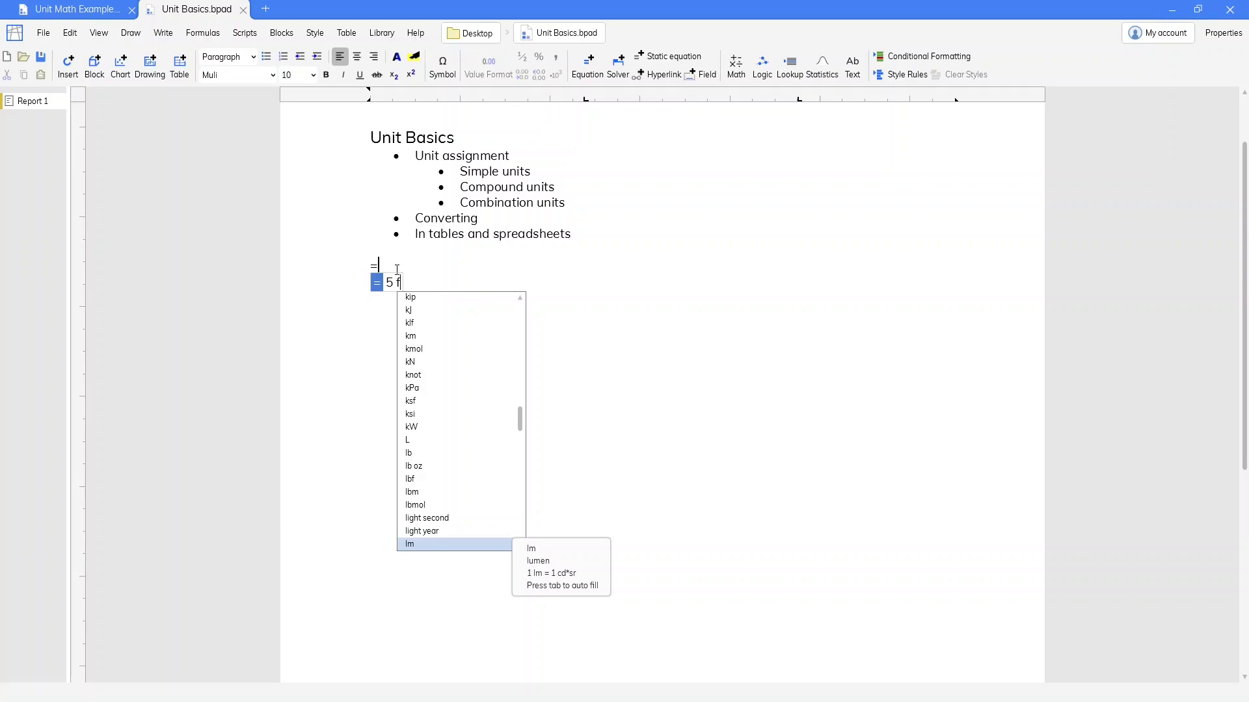
- Replace the equation's content with the simple unit assignment a = 5 ft
{"action": "key", "text": "BackSpace"}
{"action": "key", "text": "BackSpace"}
{"action": "key", "text": "BackSpace"}
{"action": "type", "text": "a = "}
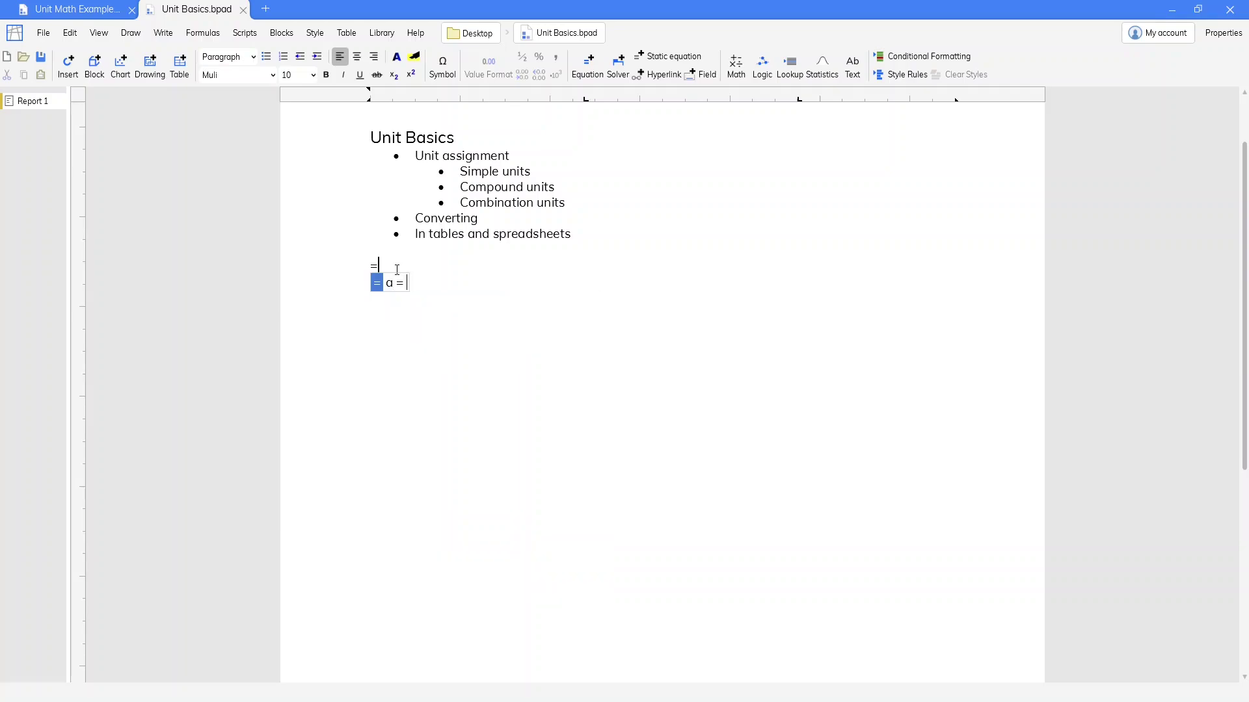
{"action": "type", "text": "5 ft"}
{"action": "key", "text": "Return"}
- Add the equation b = 4 m + 10 ft + 100 cm at the next tab stop on the same line
{"action": "key", "text": "Tab"}
{"action": "type", "text": "="}
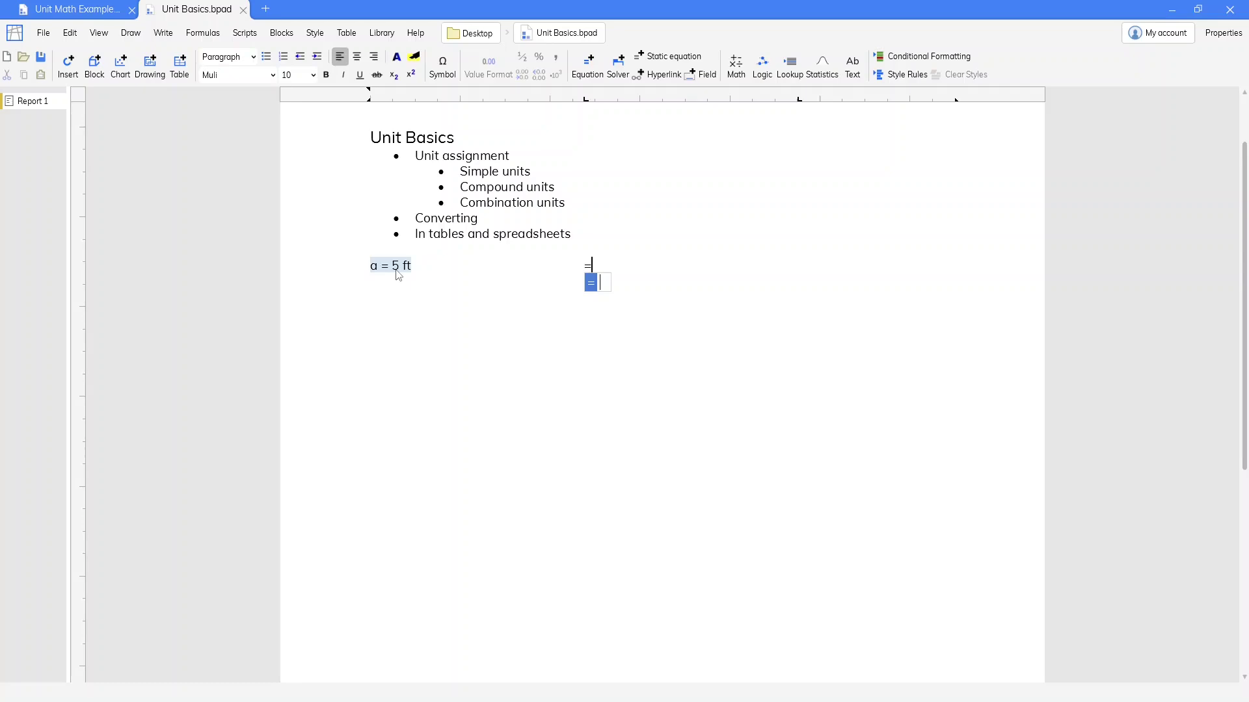
{"action": "type", "text": "b=4m+10ft+100"}
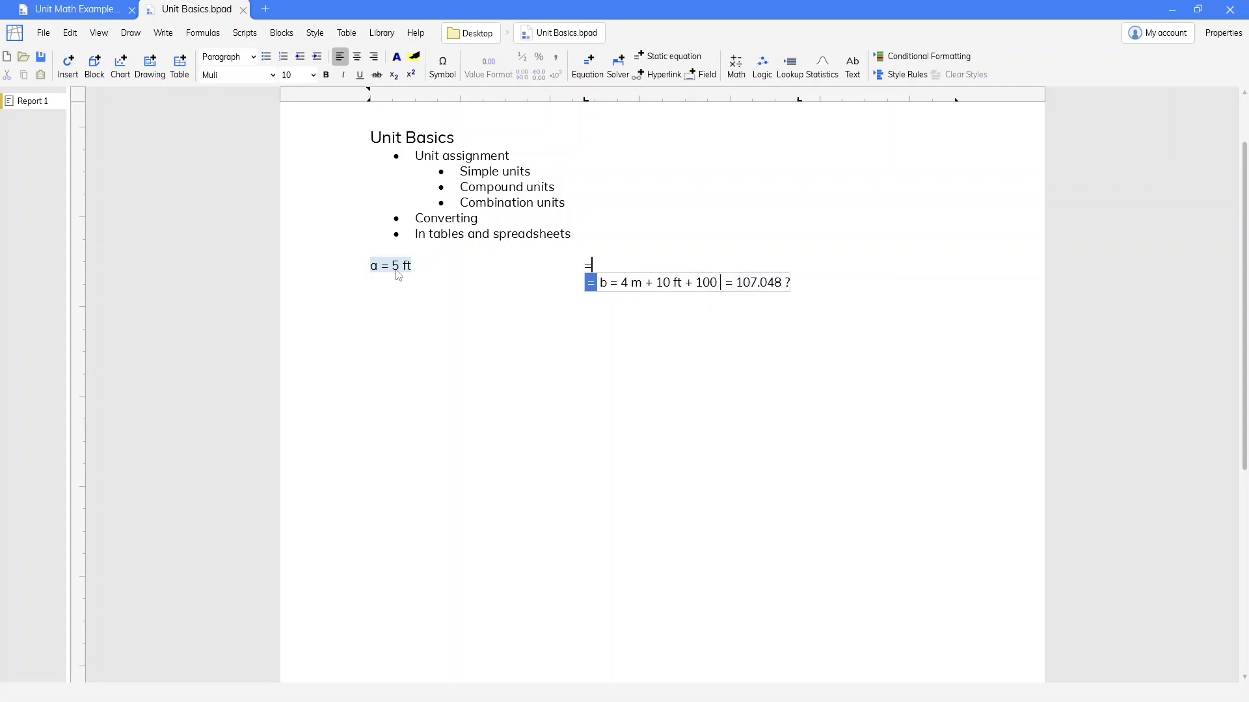
{"action": "type", "text": "cm"}
{"action": "key", "text": "Return"}
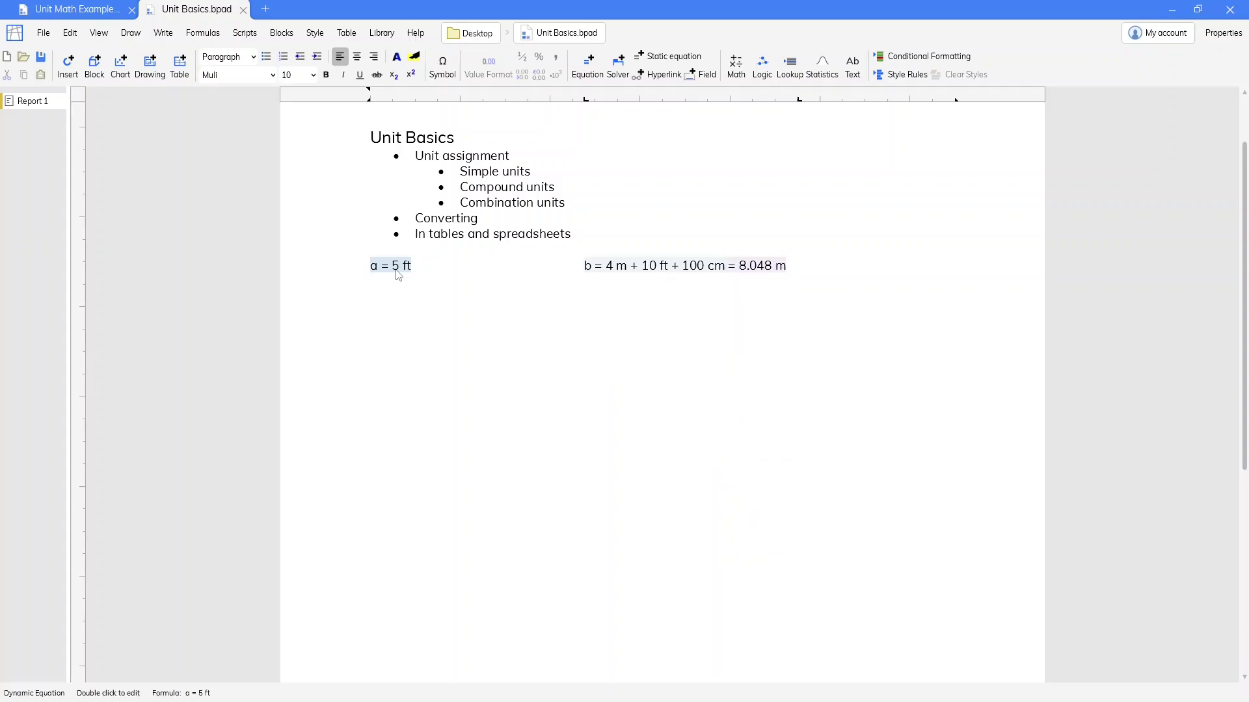
- Add the compound unit equation vol = 10 m^3 on a new line below a, leaving a blank line between
{"action": "key", "text": "Return"}
{"action": "key", "text": "Return"}
{"action": "type", "text": "= "}
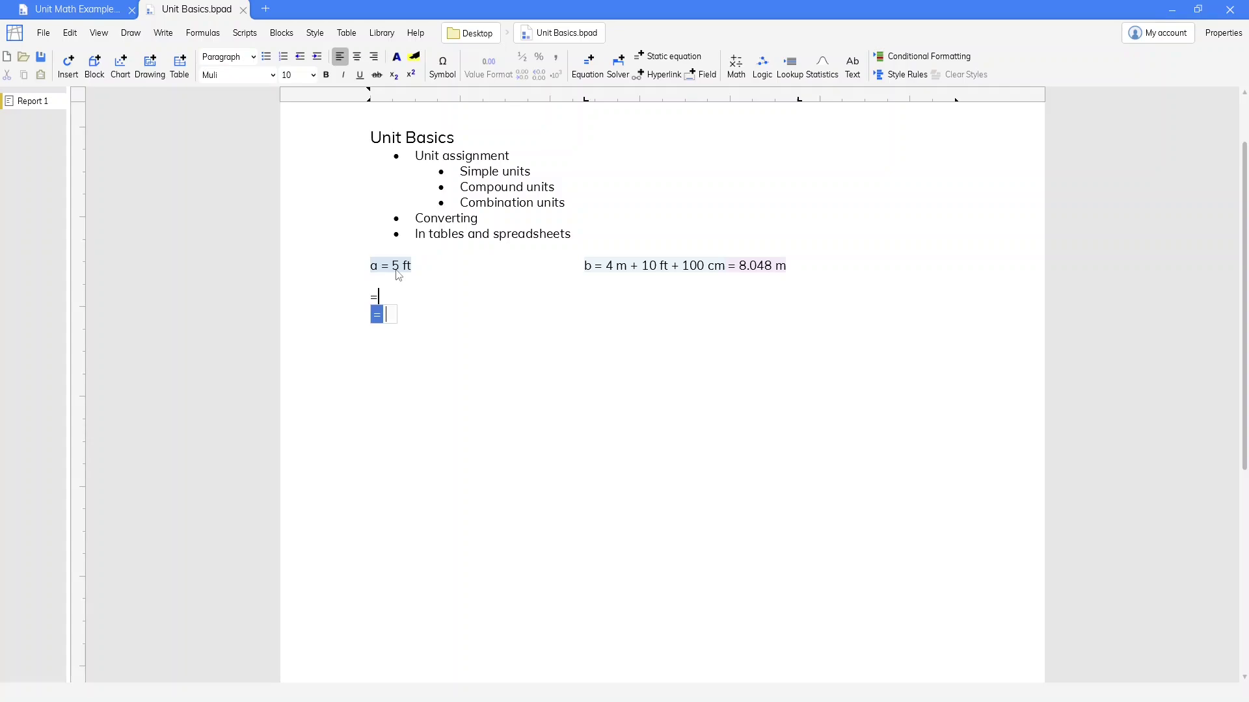
{"action": "type", "text": "vol = 10 m"}
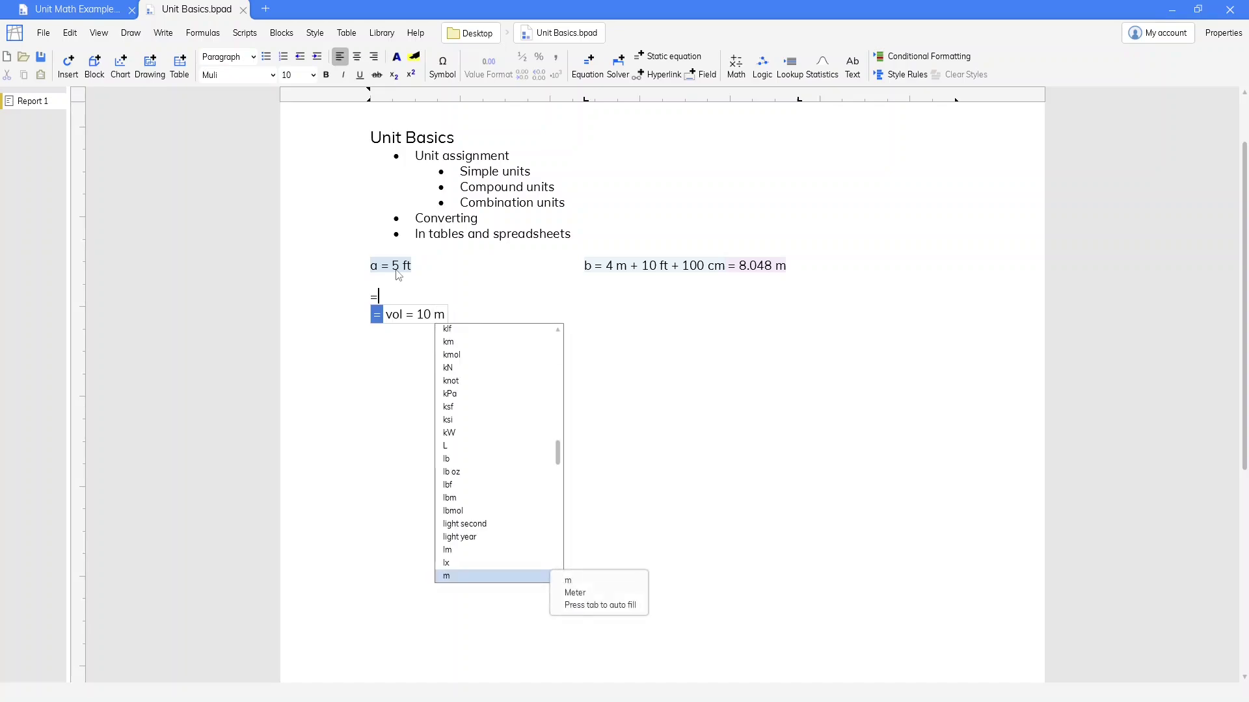
{"action": "type", "text": "^3"}
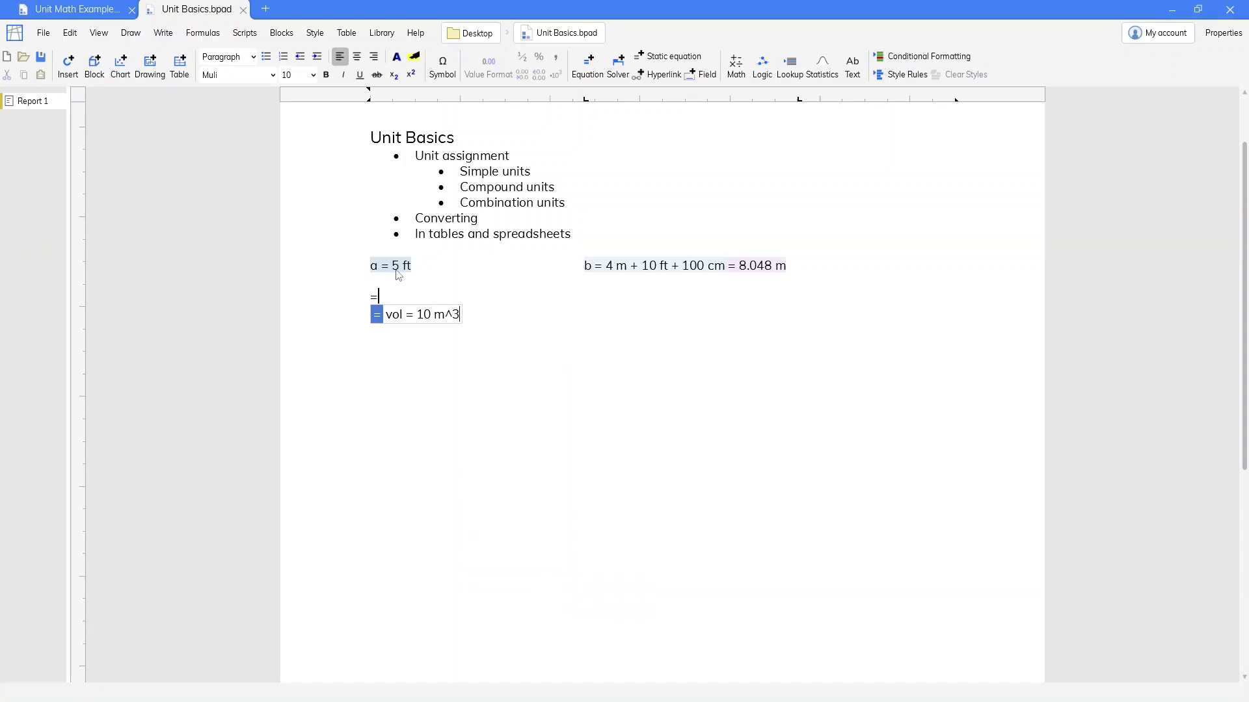
{"action": "key", "text": "Tab"}
- Add the equation rate = 10 ft^3/min beside the volume equation
{"action": "type", "text": "= "}
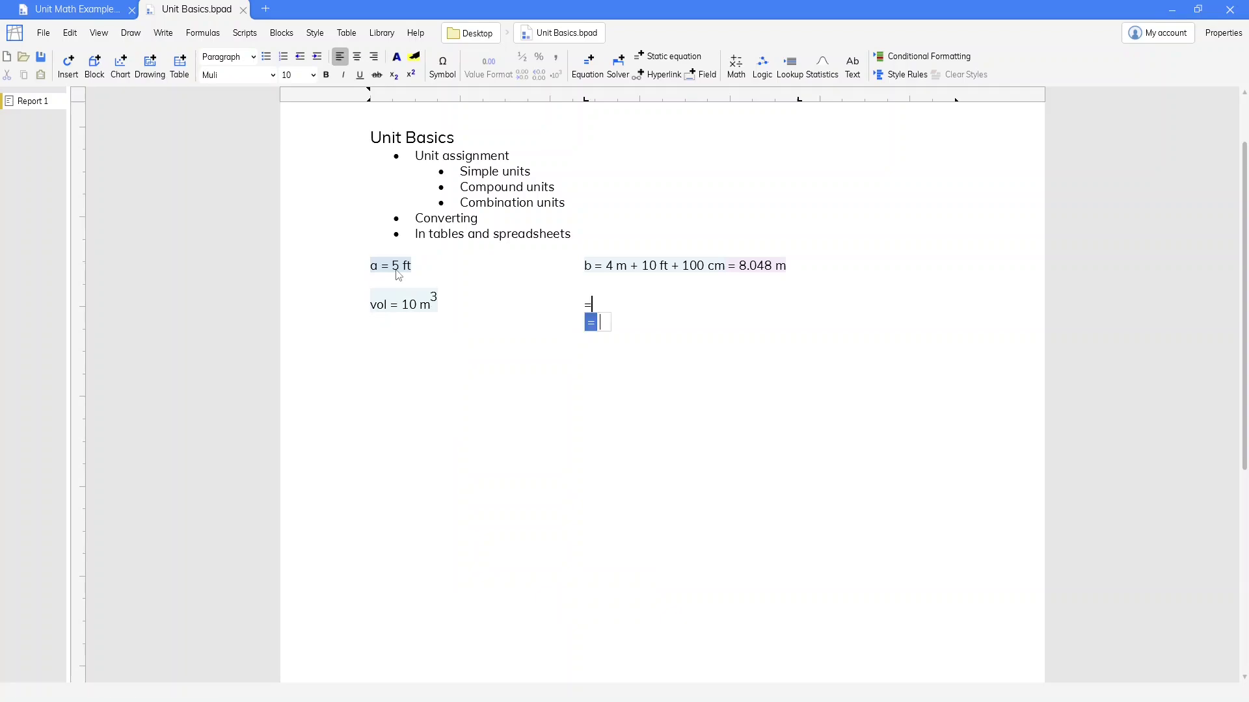
{"action": "type", "text": "rate = 10 f"}
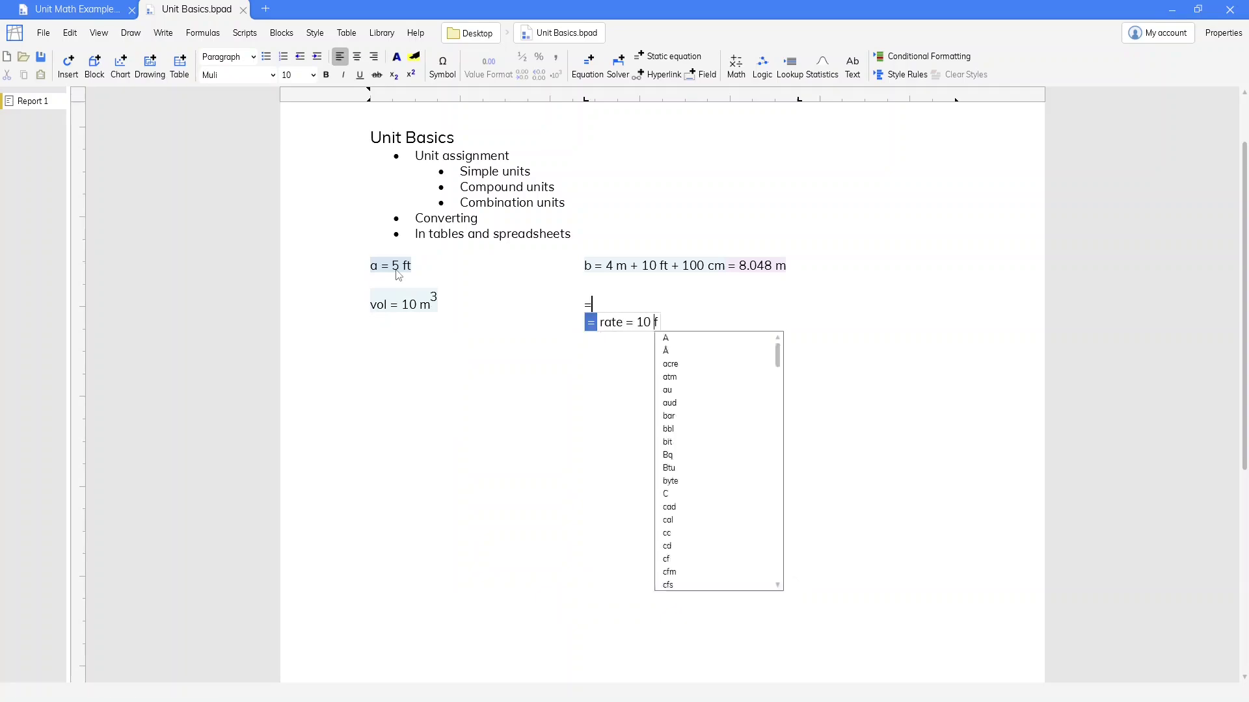
{"action": "type", "text": "t^3"}
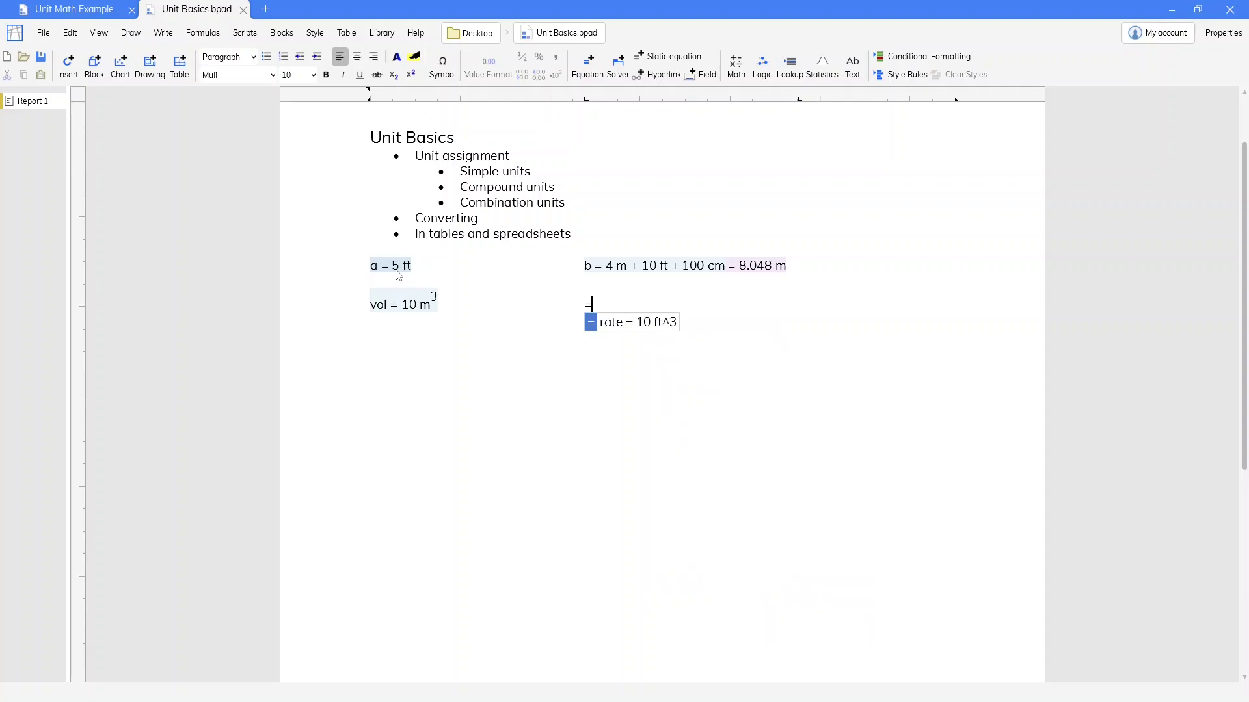
{"action": "type", "text": "/min"}
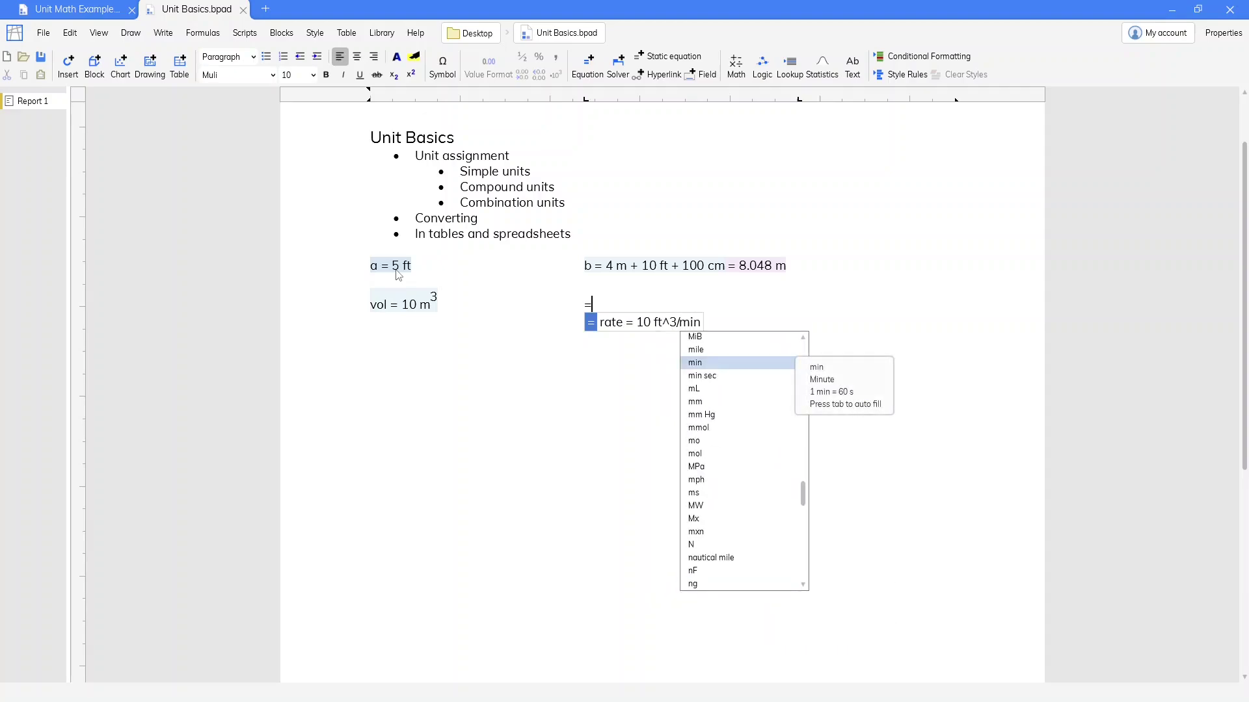
{"action": "key", "text": "Return"}
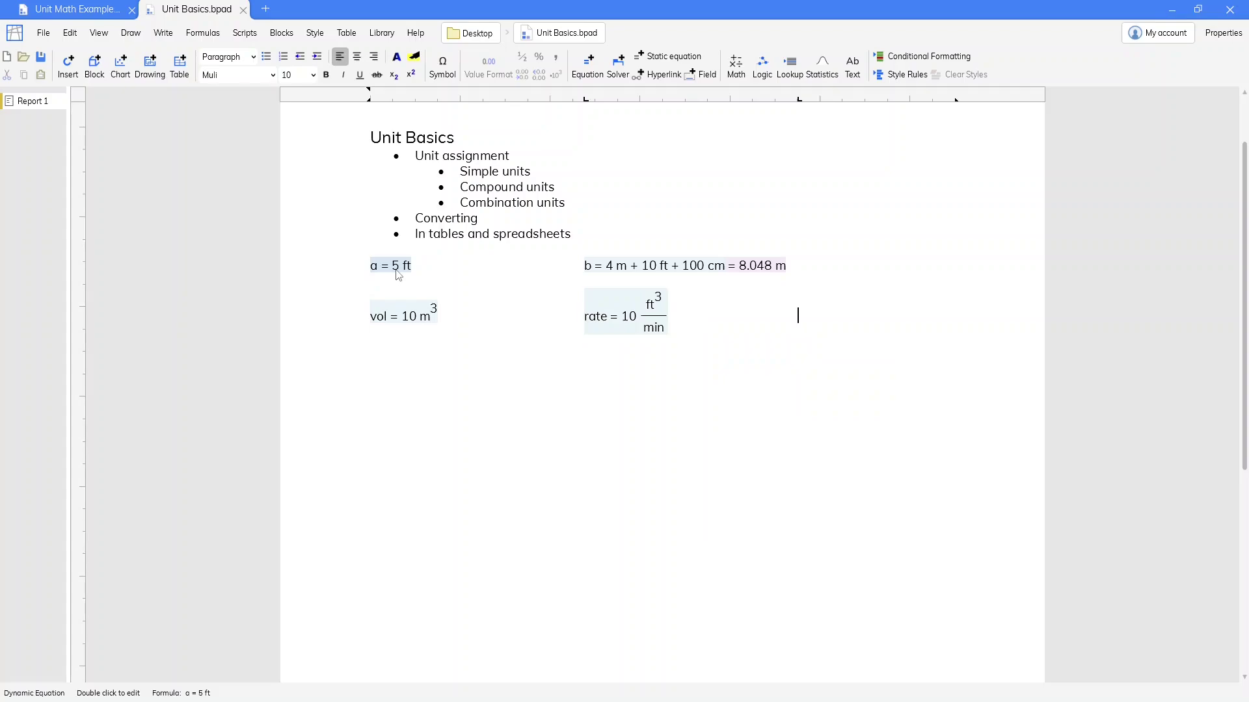
- Add the equation Torque = 5 kN*m beside the rate equation
{"action": "type", "text": "=Torque"}
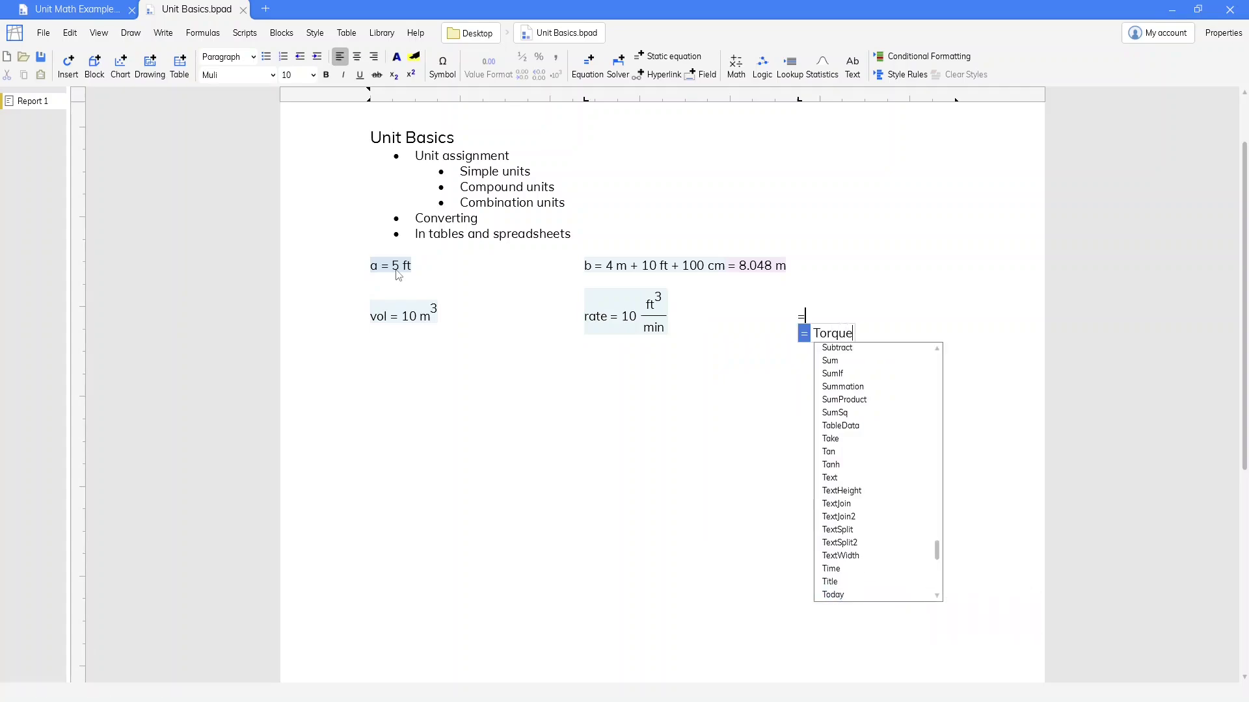
{"action": "type", "text": " = 5"}
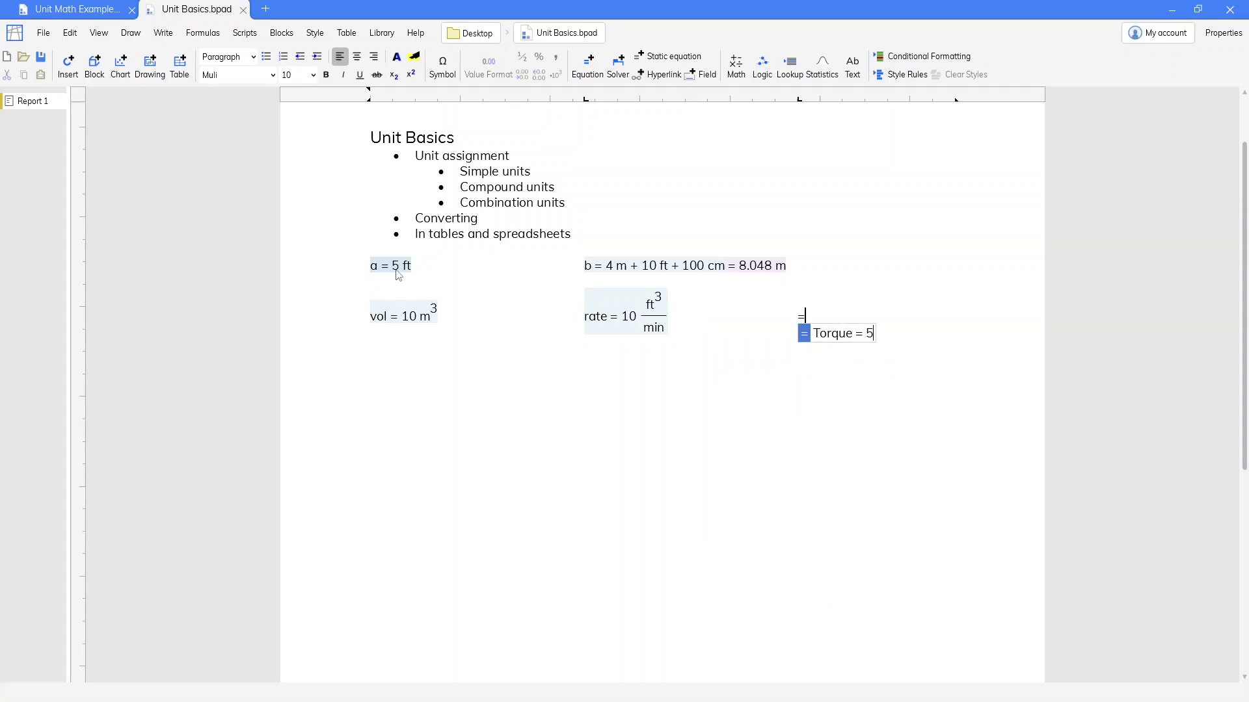
{"action": "type", "text": " kN*m"}
{"action": "key", "text": "Return"}
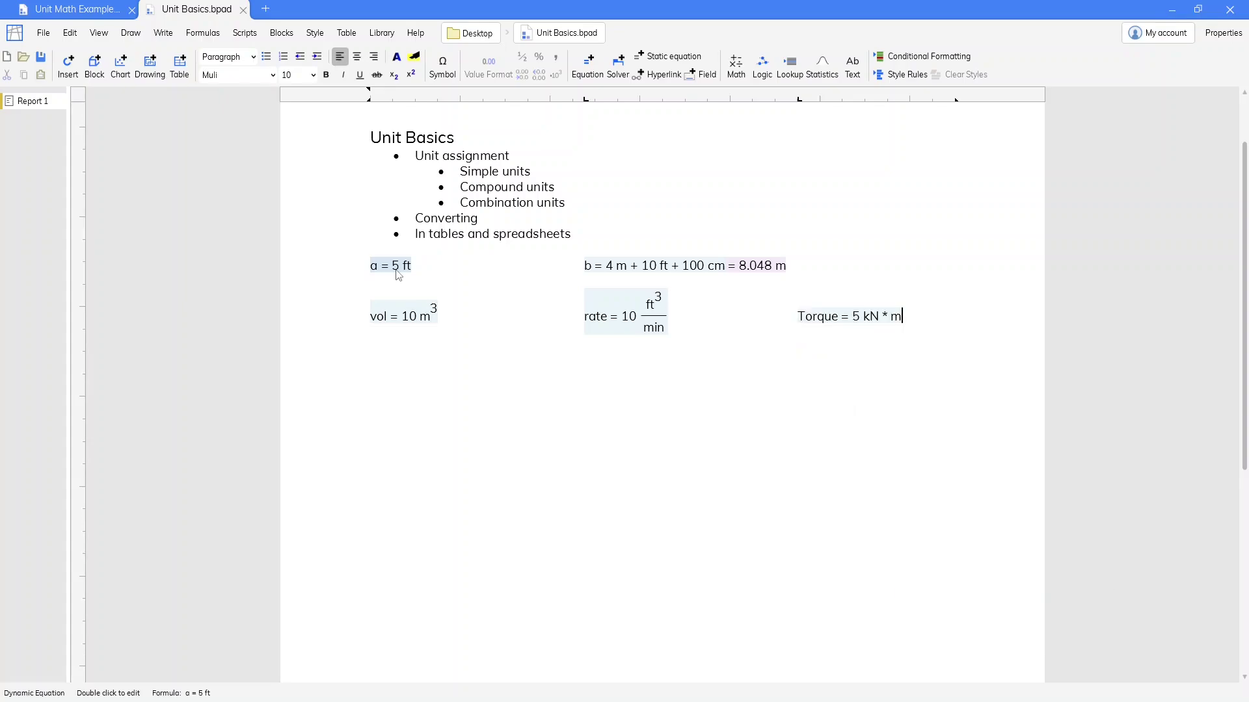
- Change the Torque equation's math layout property so Unit Multiplication uses a centred dot
{"action": "left_click", "coordinate": [887, 315]}
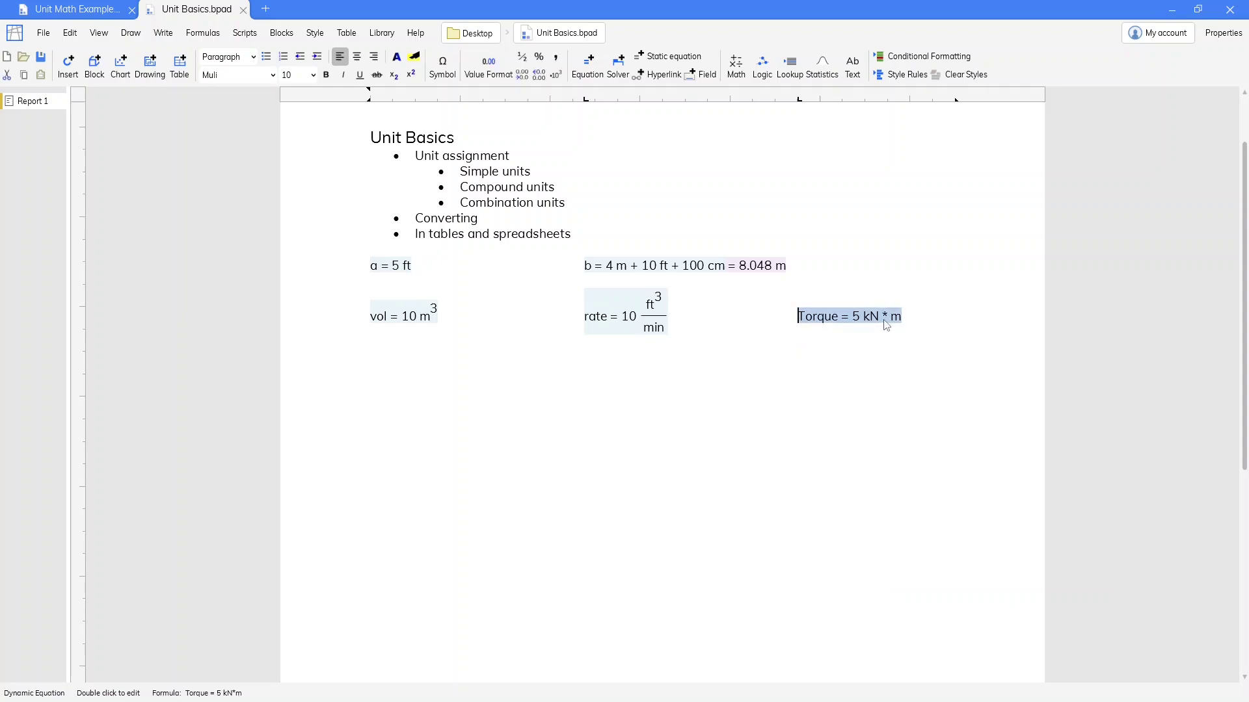
{"action": "left_click", "coordinate": [1224, 34]}
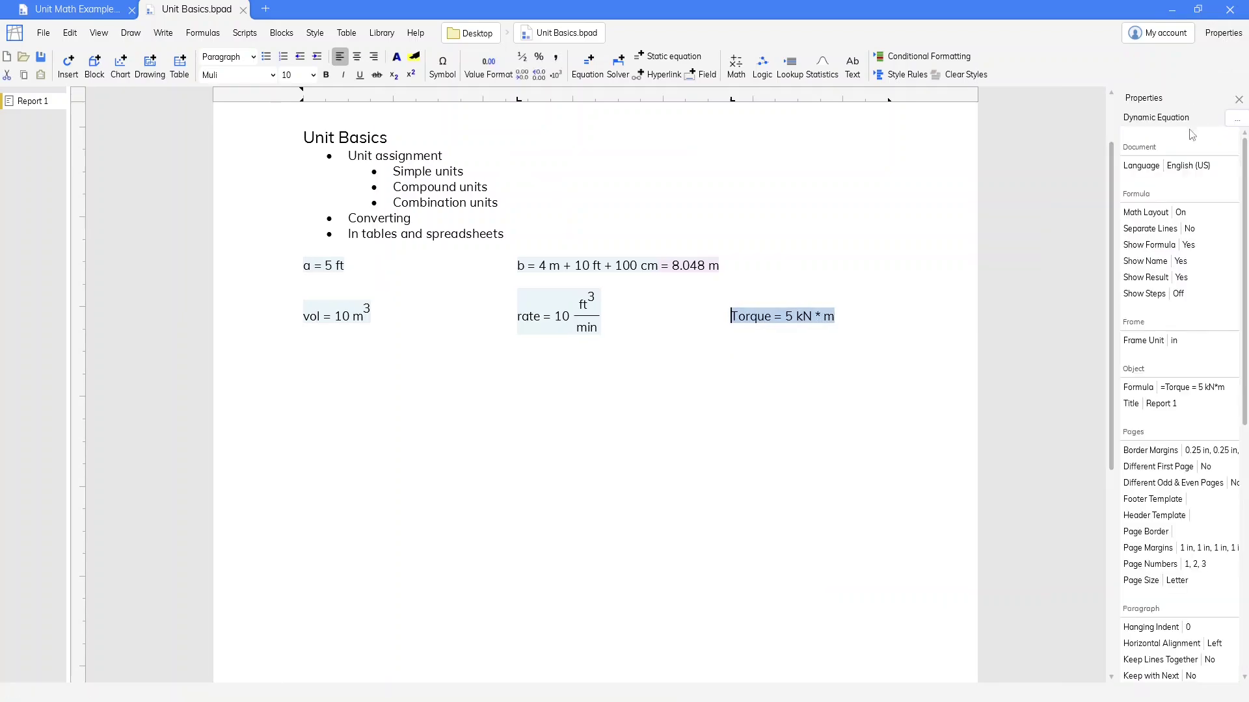
{"action": "left_click", "coordinate": [1180, 211]}
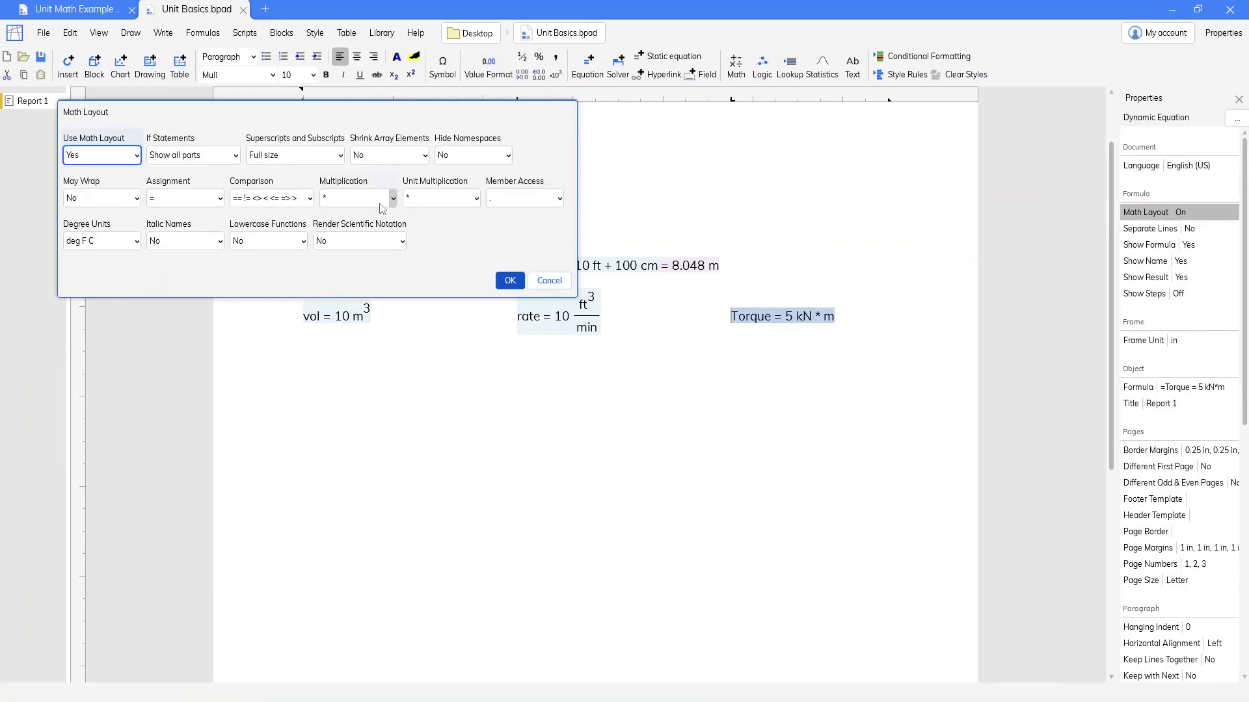
{"action": "left_click", "coordinate": [429, 198]}
{"action": "left_click", "coordinate": [429, 250]}
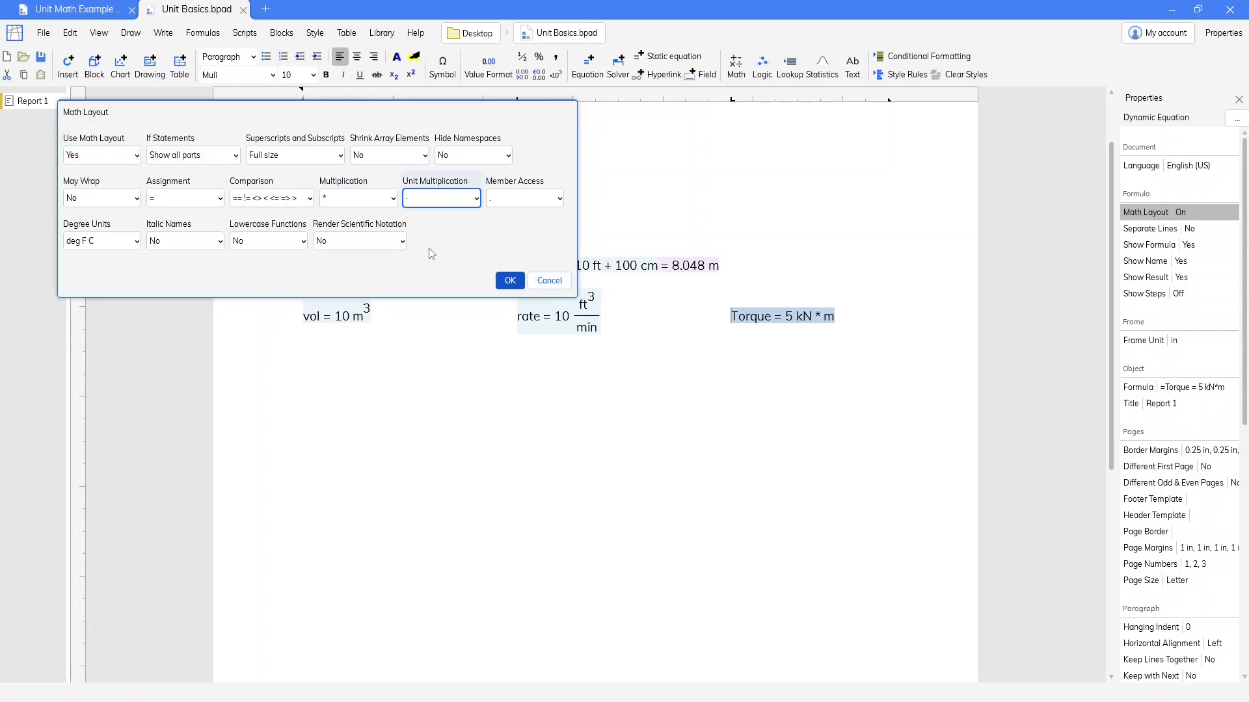
{"action": "left_click", "coordinate": [510, 280]}
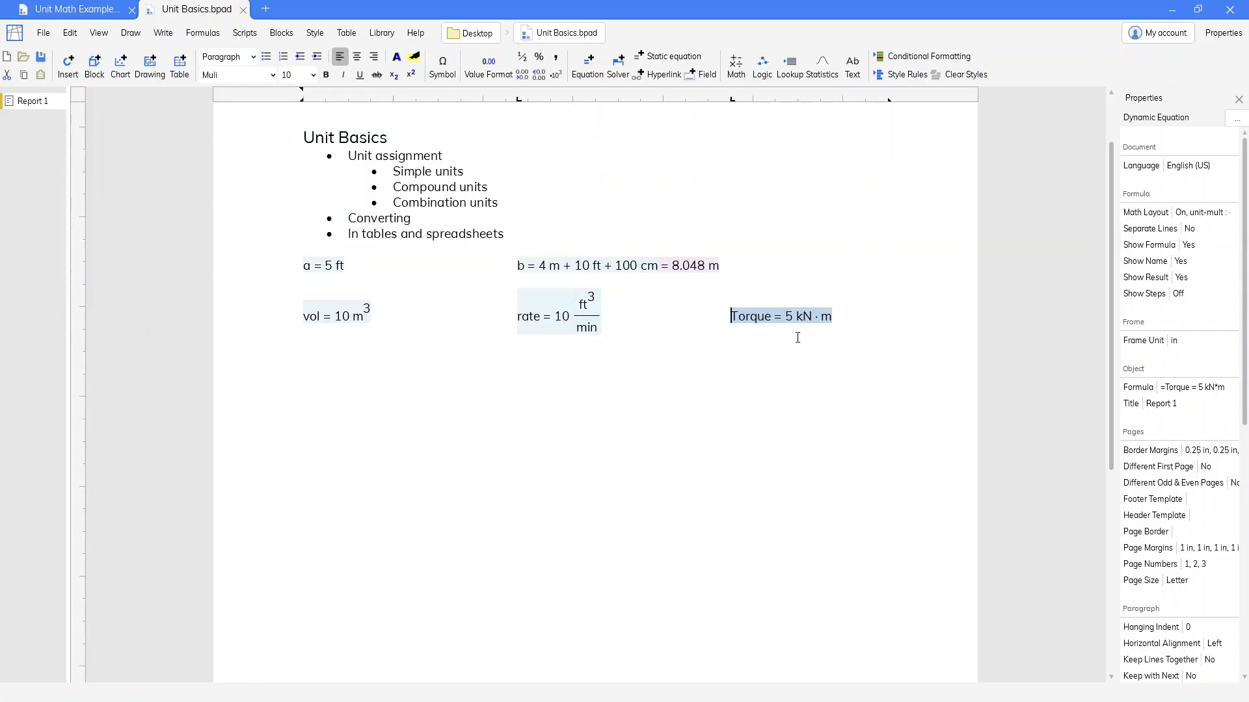
{"action": "left_click", "coordinate": [853, 321]}
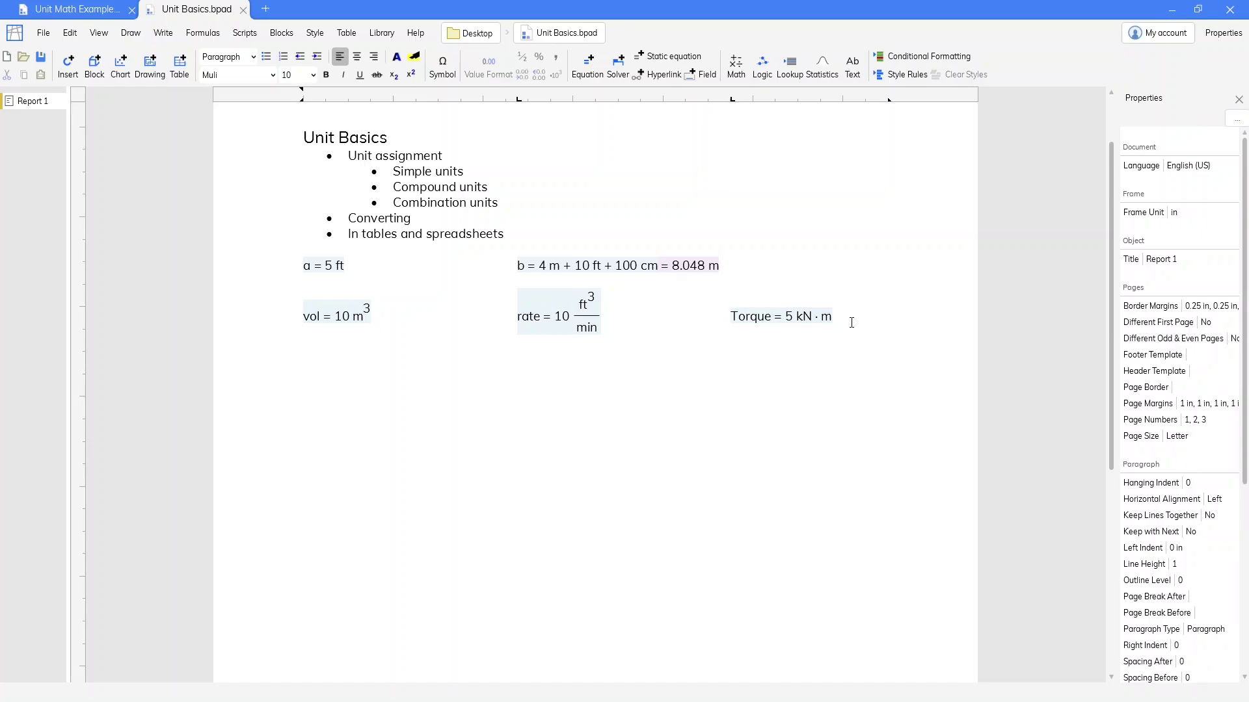
- Add the combination-unit equation c = 5 ft 8 in on a new line below the volume equation
{"action": "key", "text": "Return"}
{"action": "type", "text": "="}
{"action": "type", "text": "5 ft 8 in"}
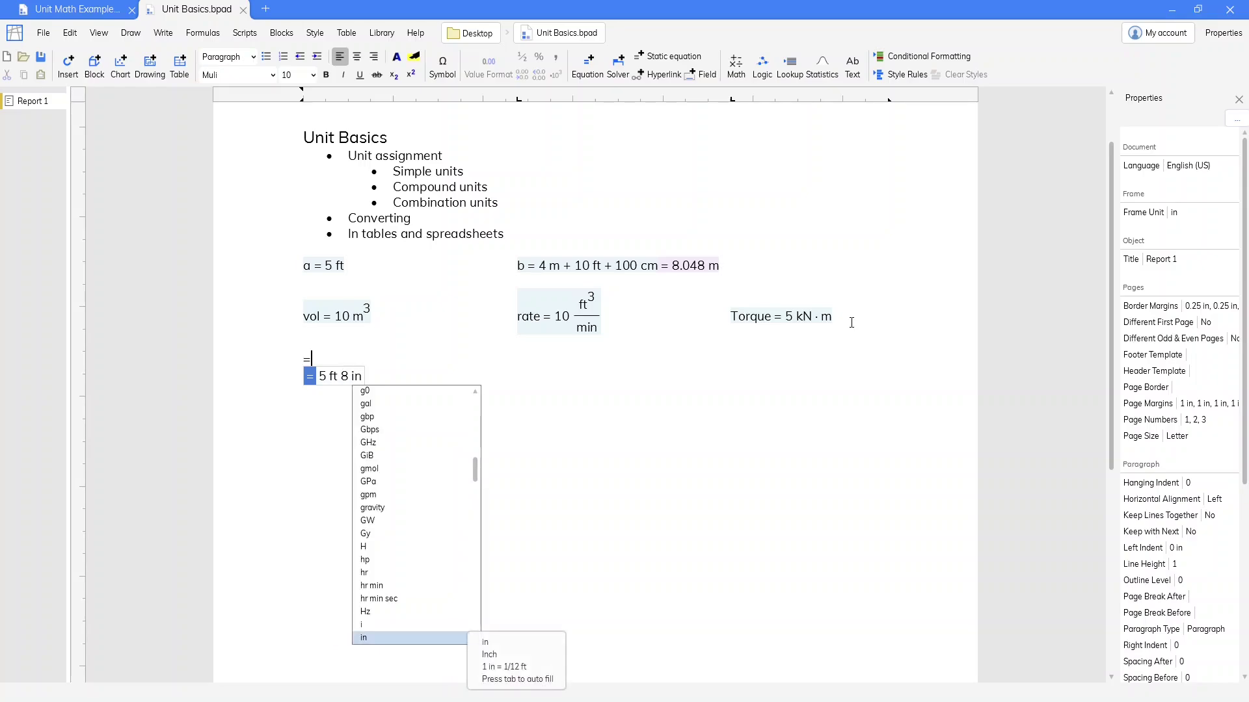
{"action": "key", "text": "Left"}
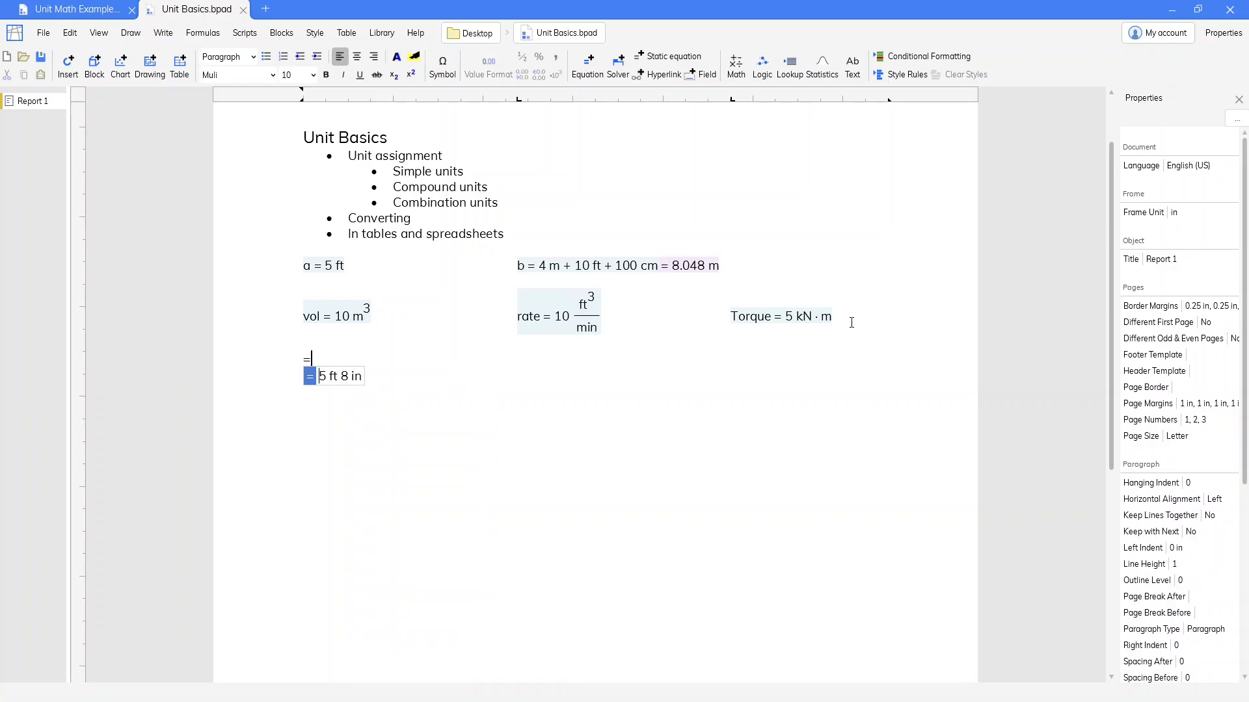
{"action": "type", "text": "c "}
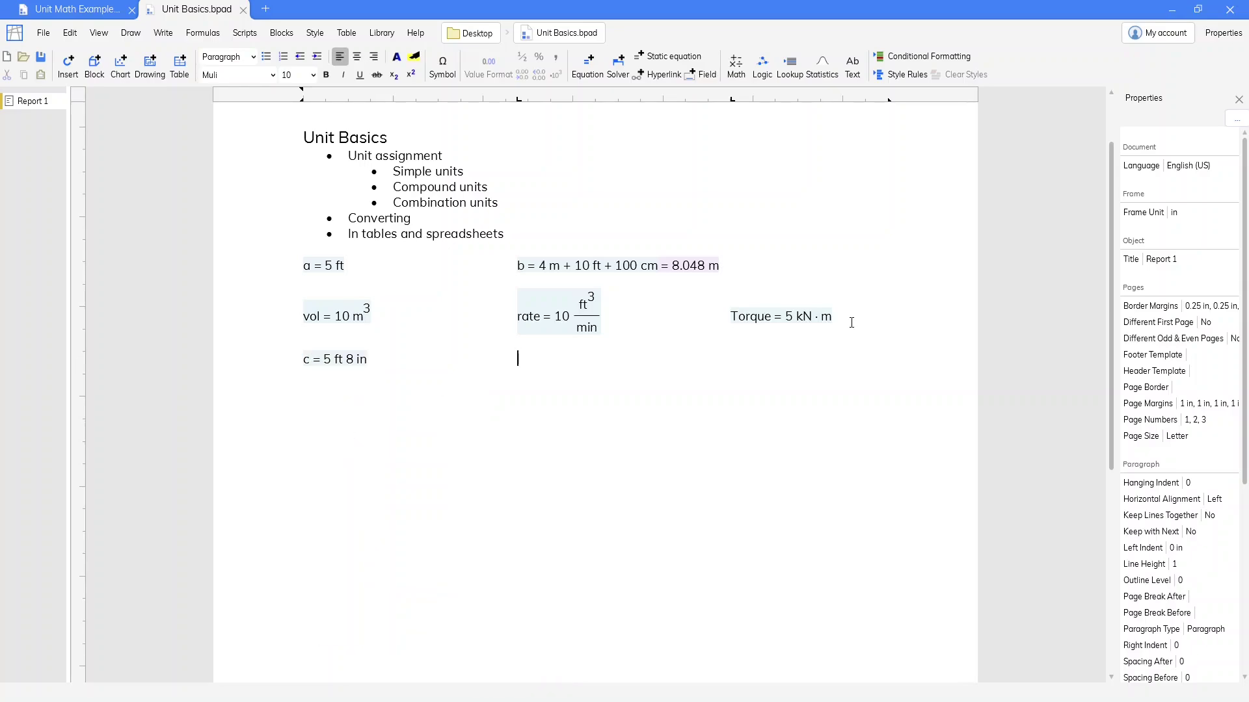
- Add an equation beside c that sums c + b by referencing the two existing equations
{"action": "type", "text": "="}
{"action": "left_click", "coordinate": [337, 363]}
{"action": "type", "text": "+"}
{"action": "left_click", "coordinate": [588, 268]}
{"action": "key", "text": "Return"}
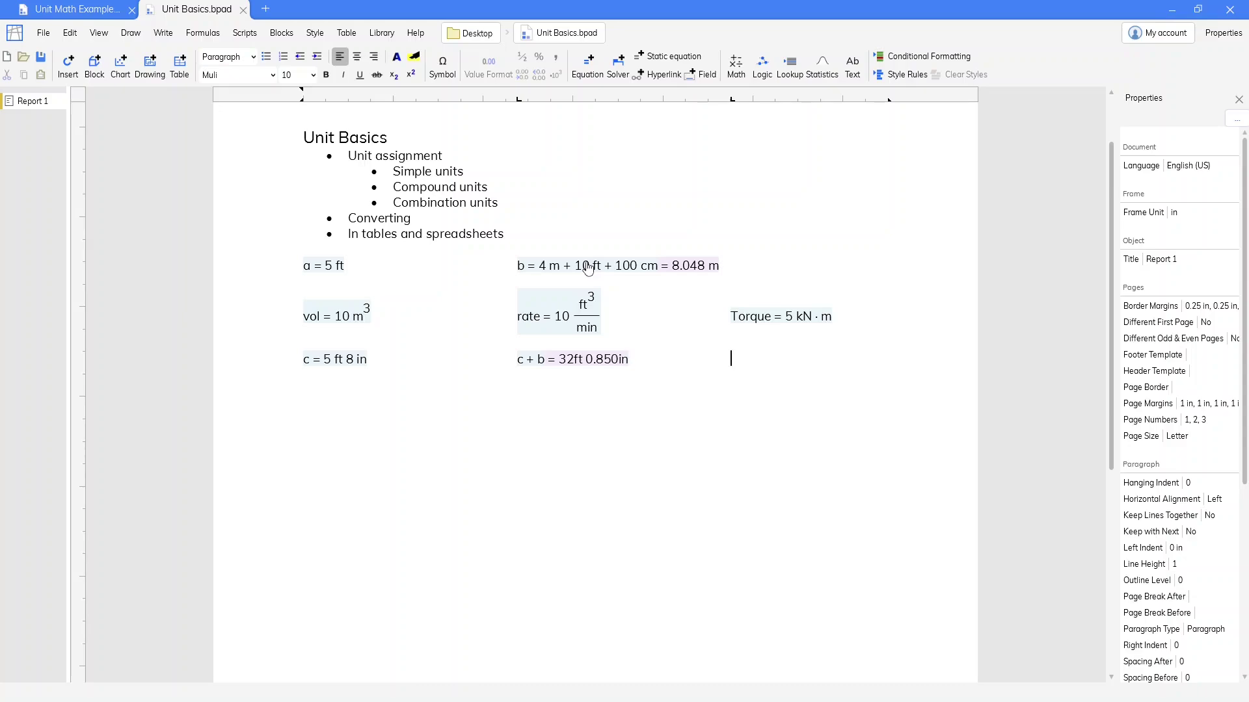
- Add the equation area = c^2 beside the c + b sum, referencing the existing c equation
{"action": "type", "text": "=area="}
{"action": "left_click", "coordinate": [322, 362]}
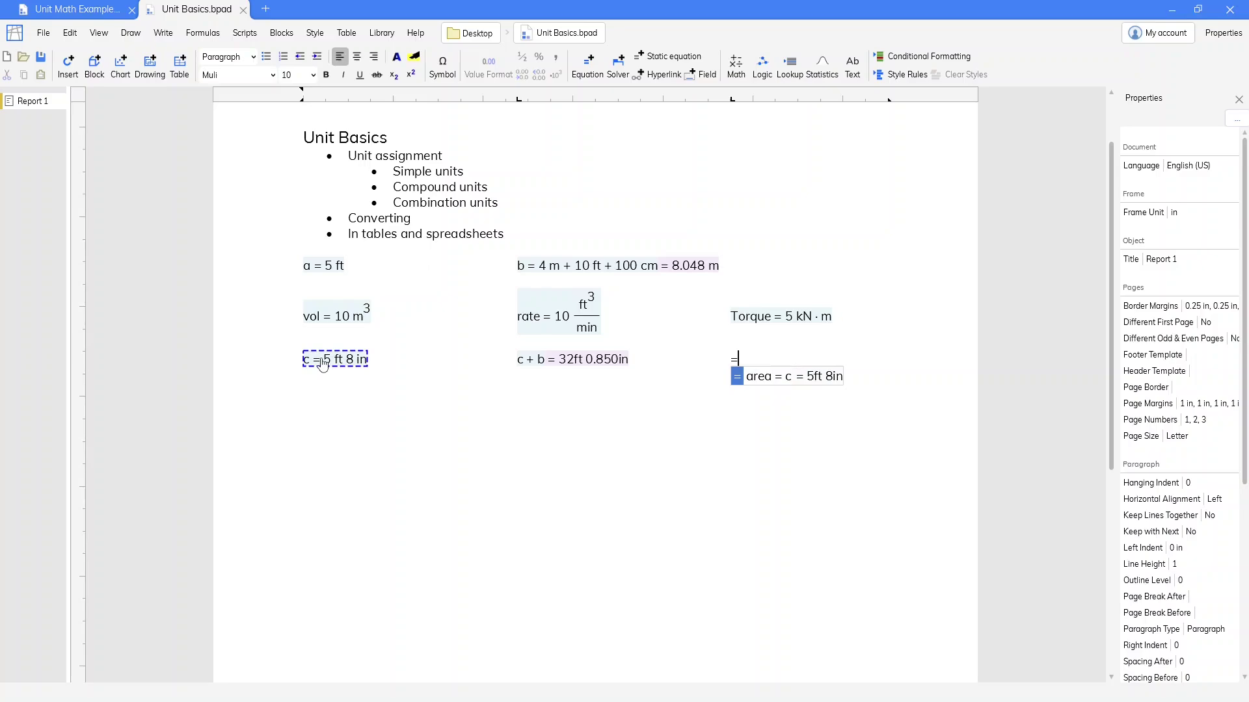
{"action": "type", "text": "^2"}
{"action": "key", "text": "Return"}
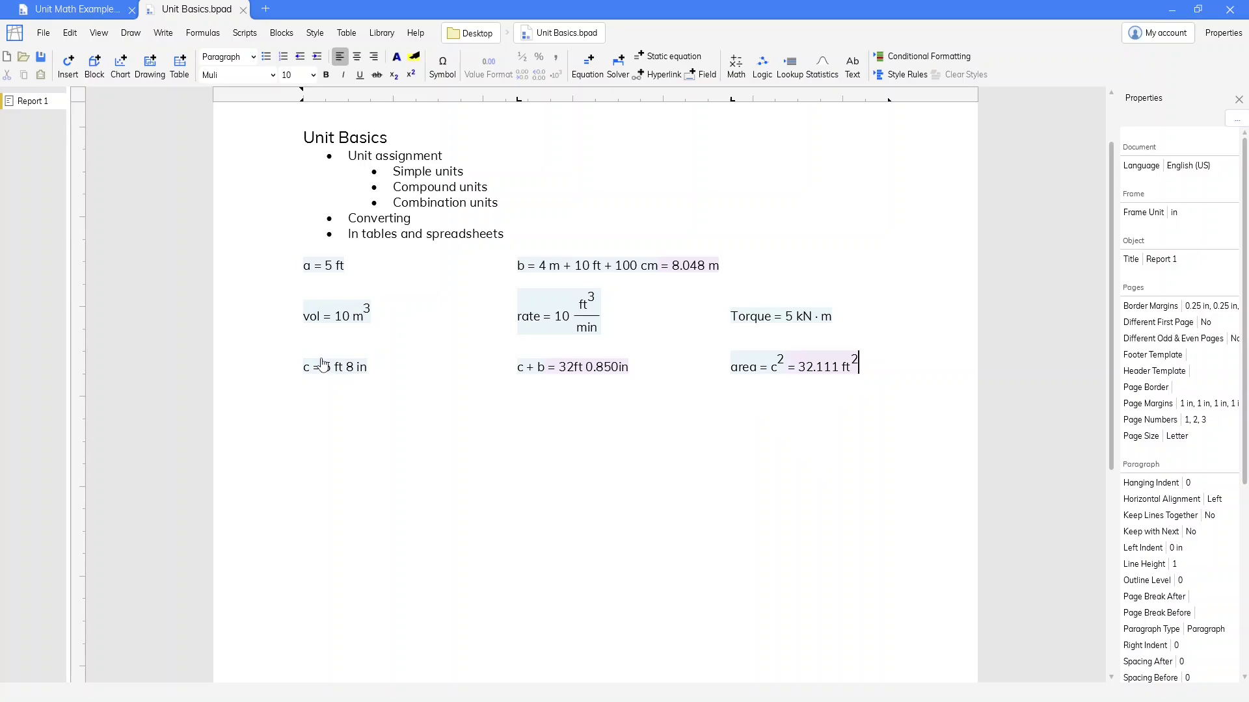
- Add the time equation t = 5 hr 10 min on a new line below c
{"action": "key", "text": "Return"}
{"action": "type", "text": "= t = 5 "}
{"action": "type", "text": "hr 10 min"}
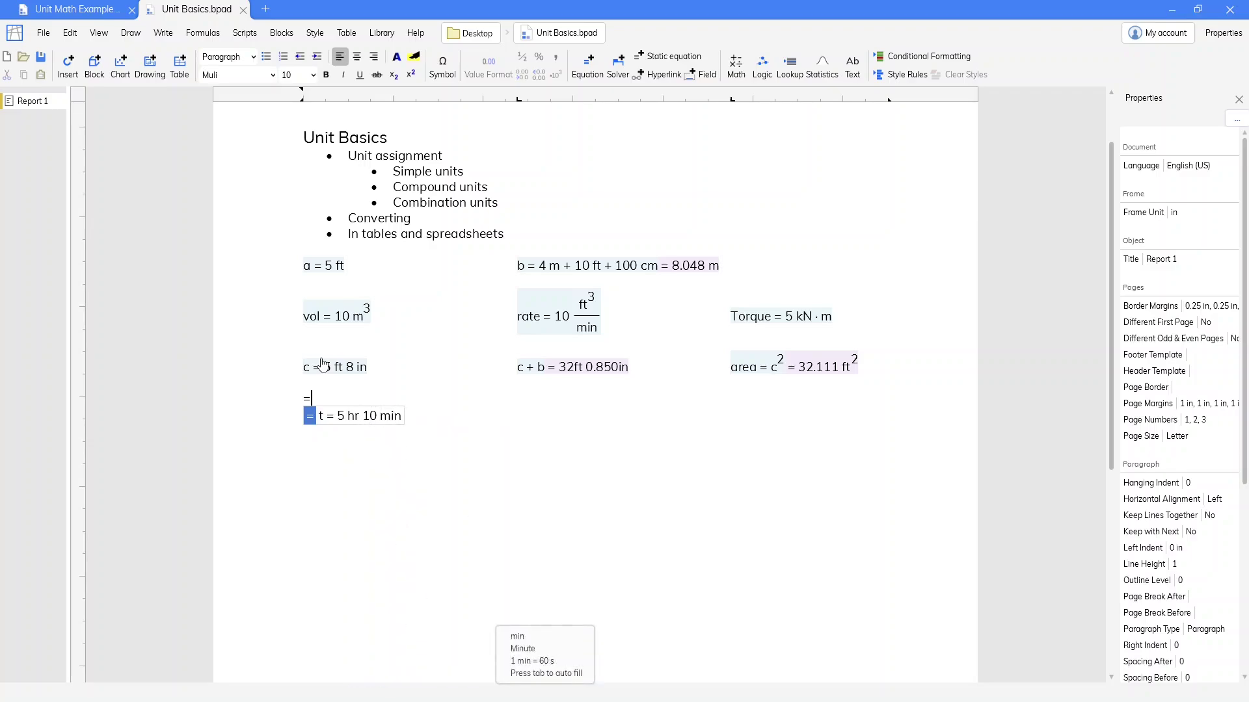
{"action": "key", "text": "Return"}
- Add the equation angle = 30 deg 40 min 10 sec beside the time equation
{"action": "key", "text": "Tab"}
{"action": "type", "text": "=angle="}
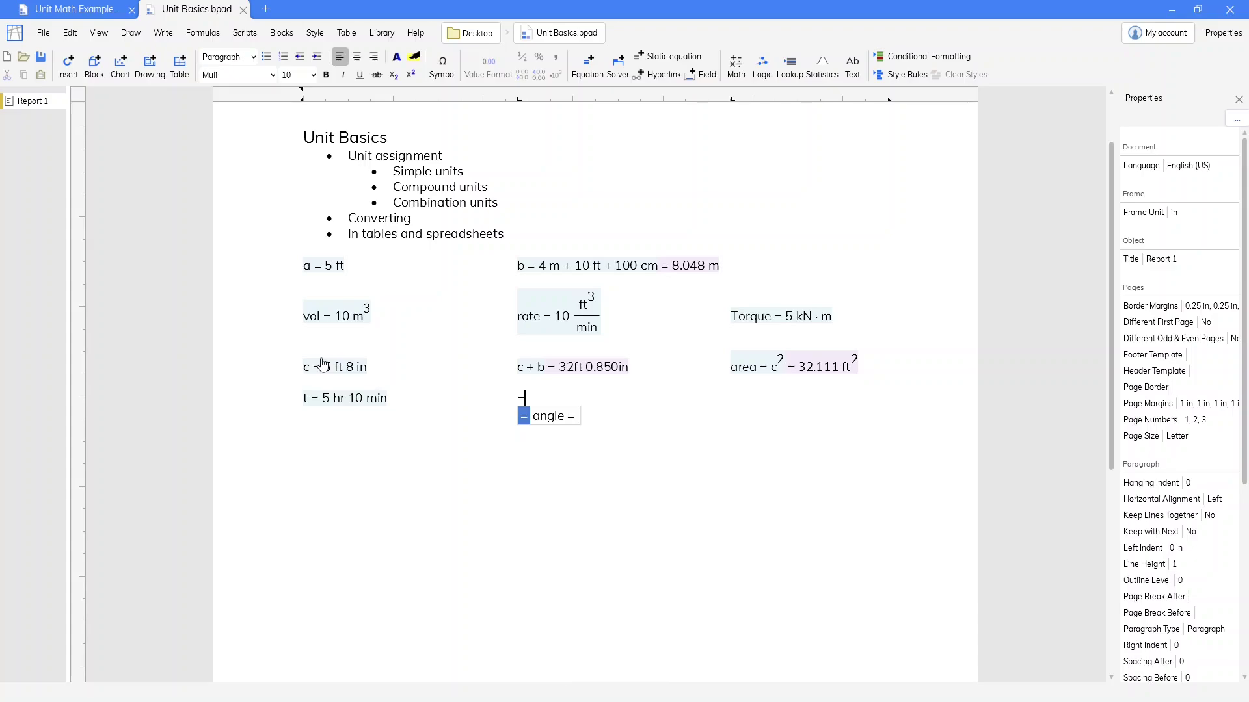
{"action": "type", "text": "30deg40min"}
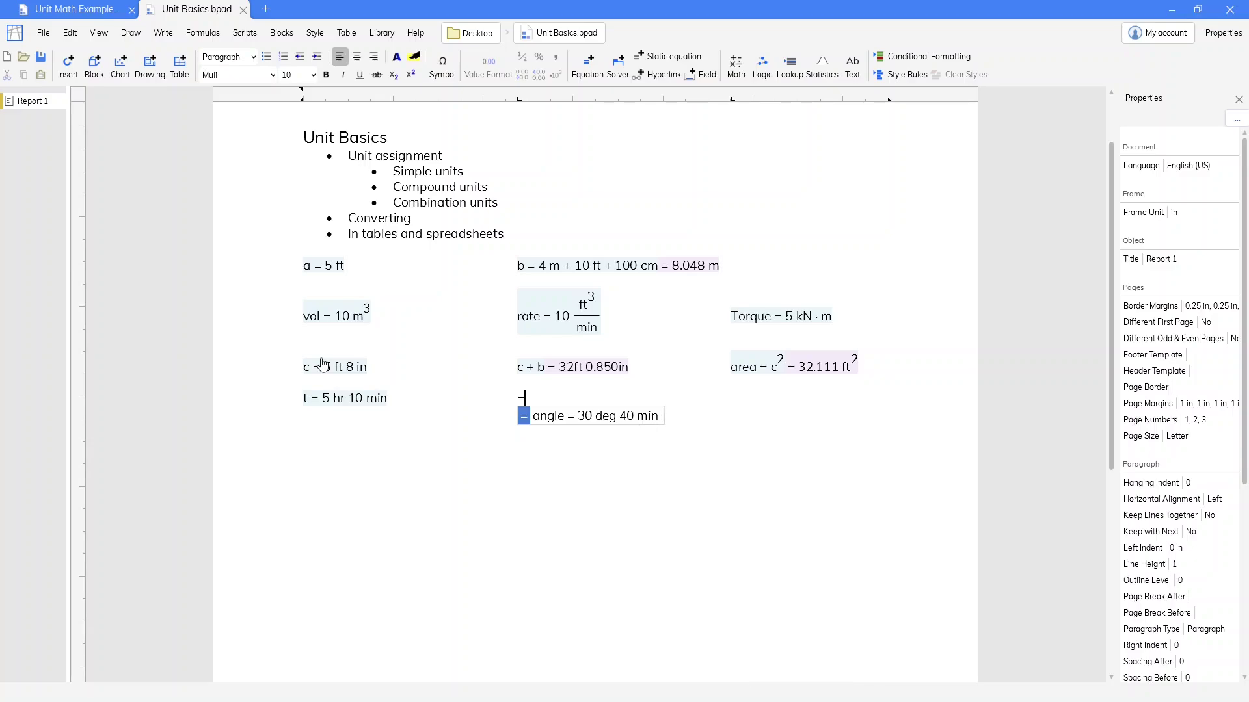
{"action": "type", "text": "10sec"}
{"action": "key", "text": "Tab"}
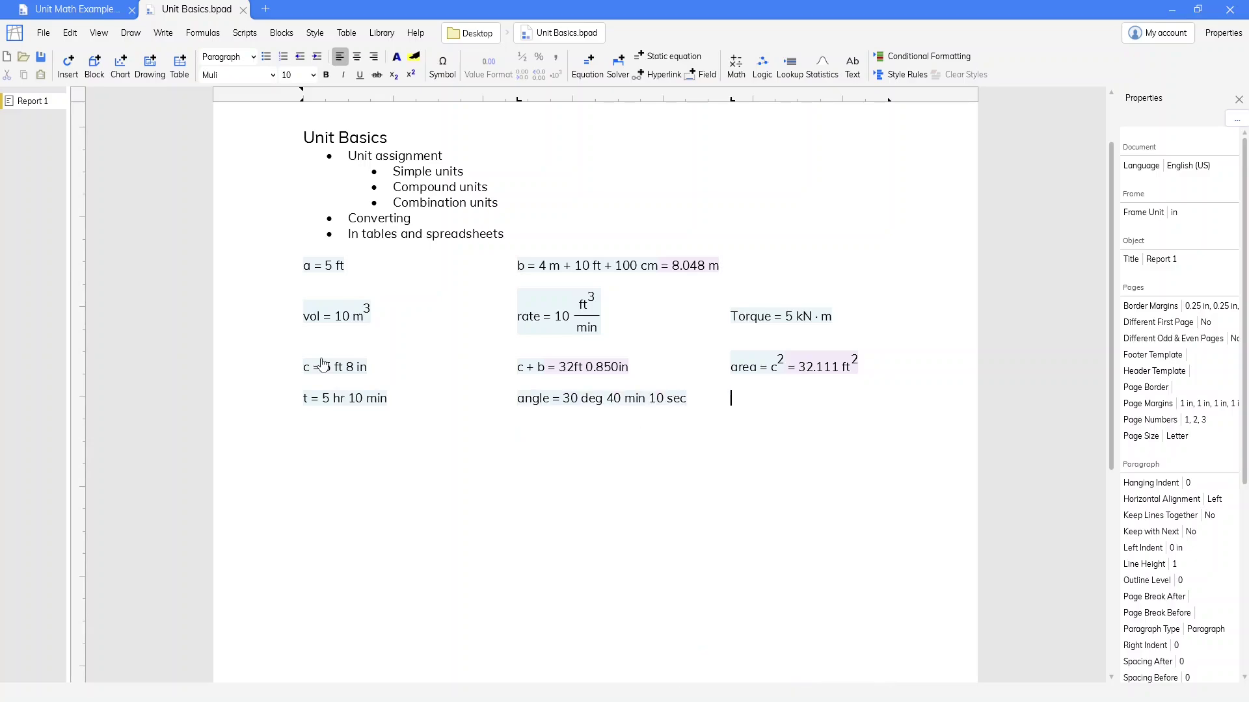
- Add the equation Sin(angle) beside the angle equation, referencing the angle variable
{"action": "type", "text": "=sin("}
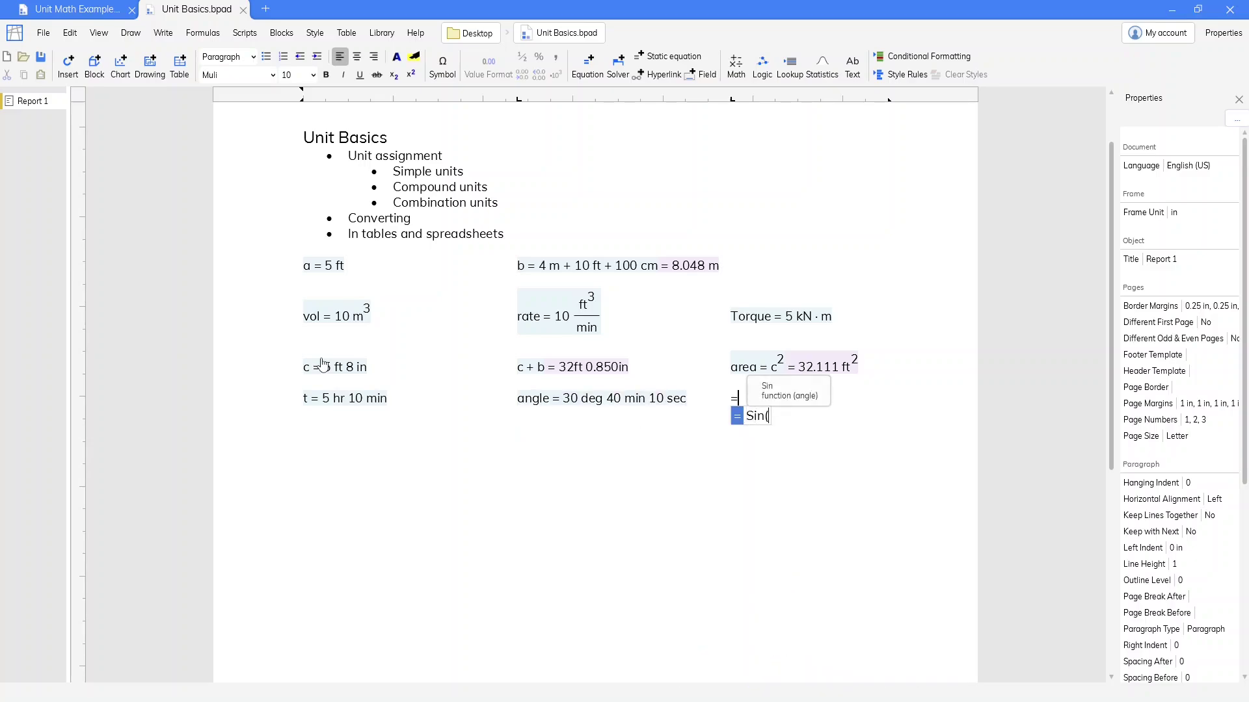
{"action": "left_click", "coordinate": [629, 399]}
{"action": "type", "text": ") = 0.510"}
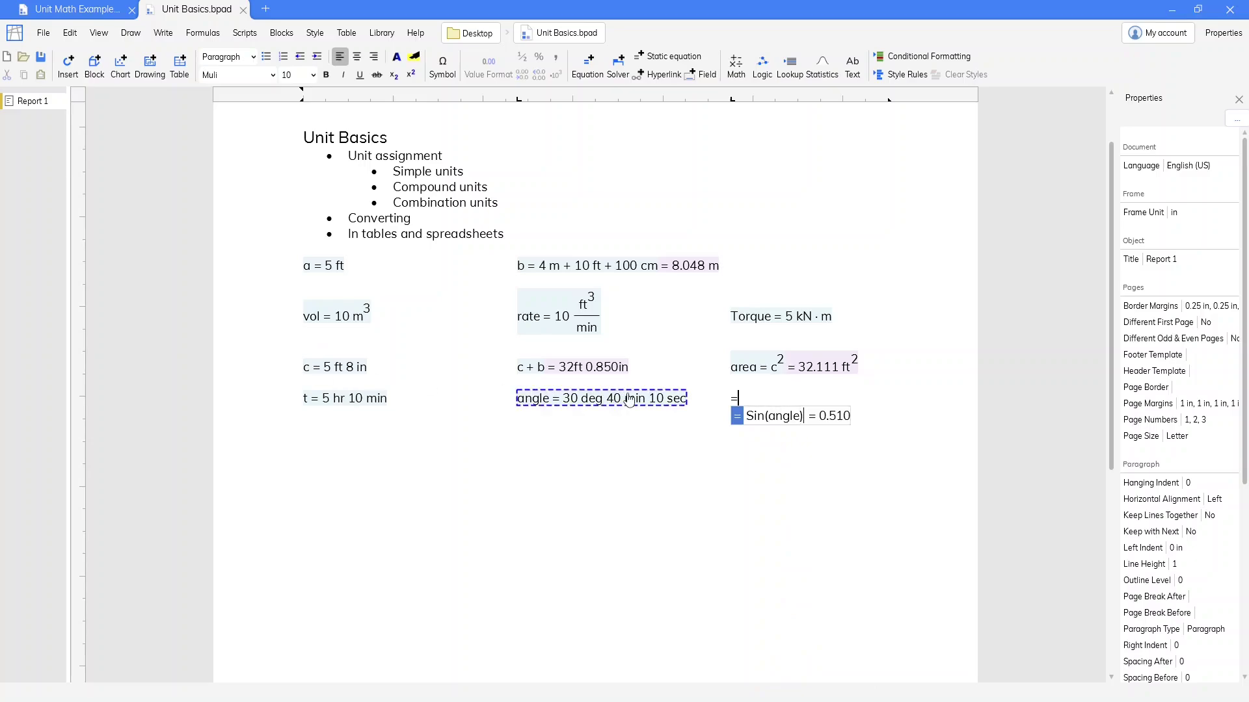
{"action": "key", "text": "Return"}
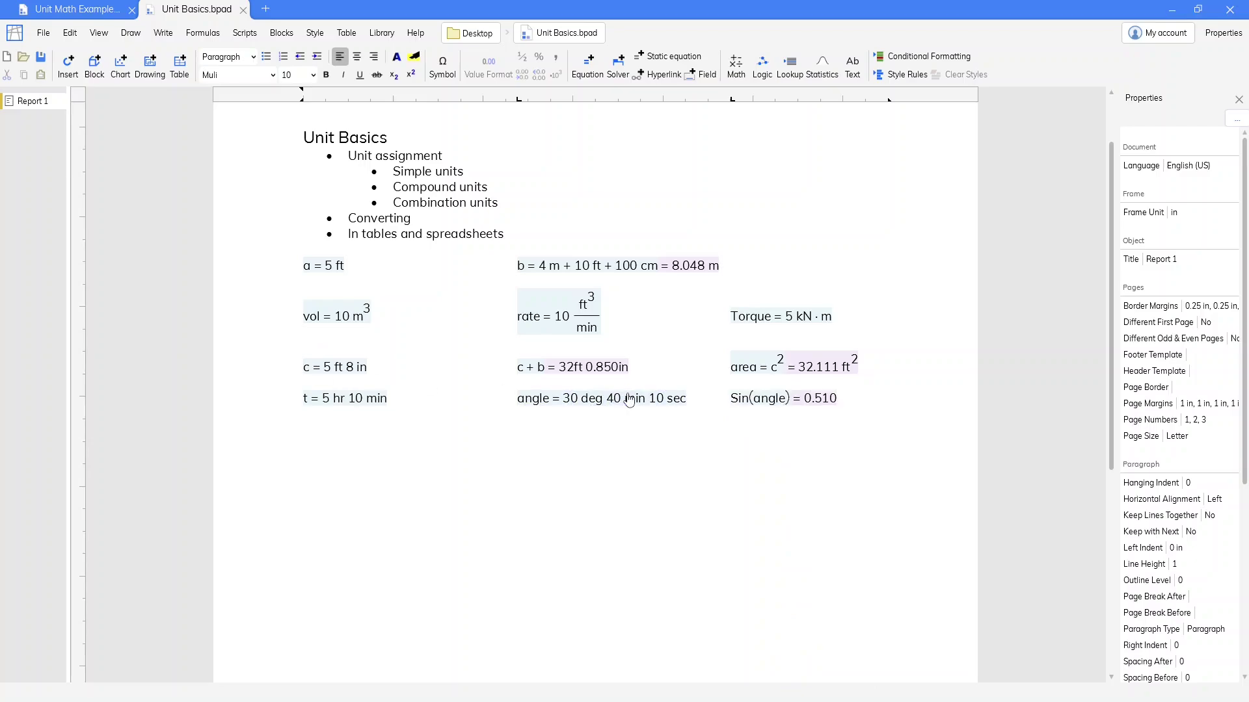
- Add an equation dividing vol by rate on a new line below t, referencing both existing equations
{"action": "type", "text": "="}
{"action": "left_click", "coordinate": [331, 323]}
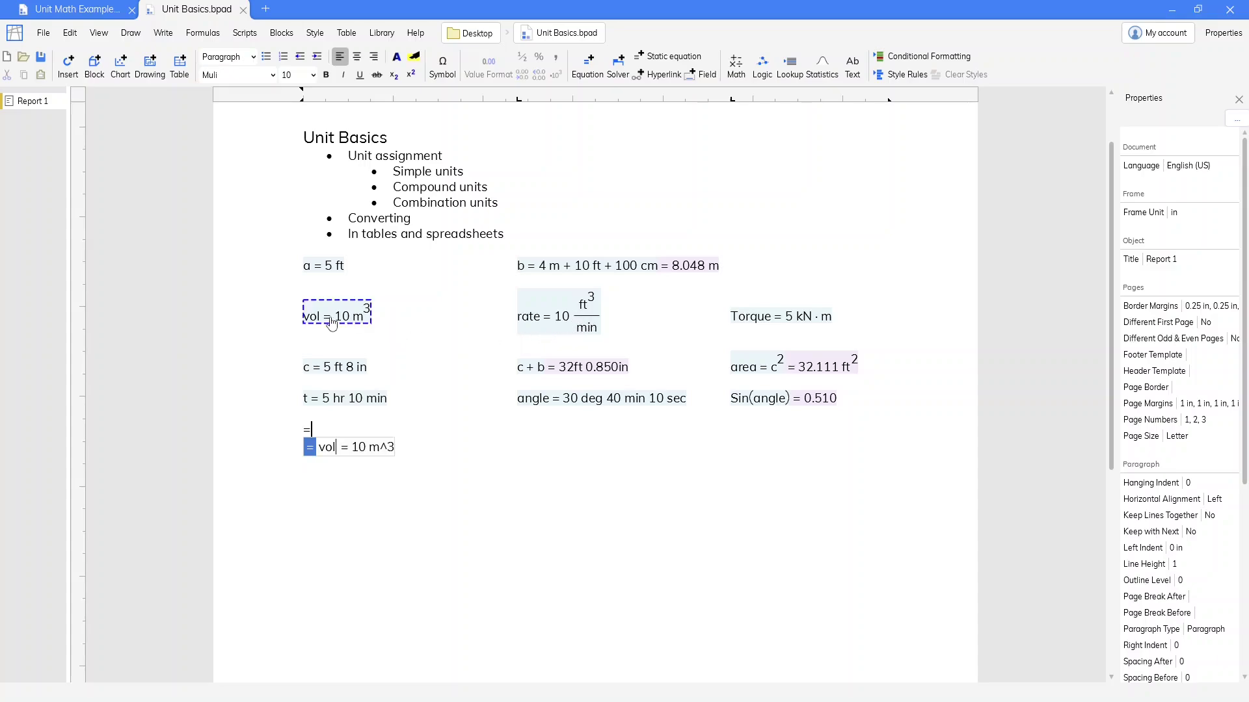
{"action": "type", "text": "/"}
{"action": "left_click", "coordinate": [568, 323]}
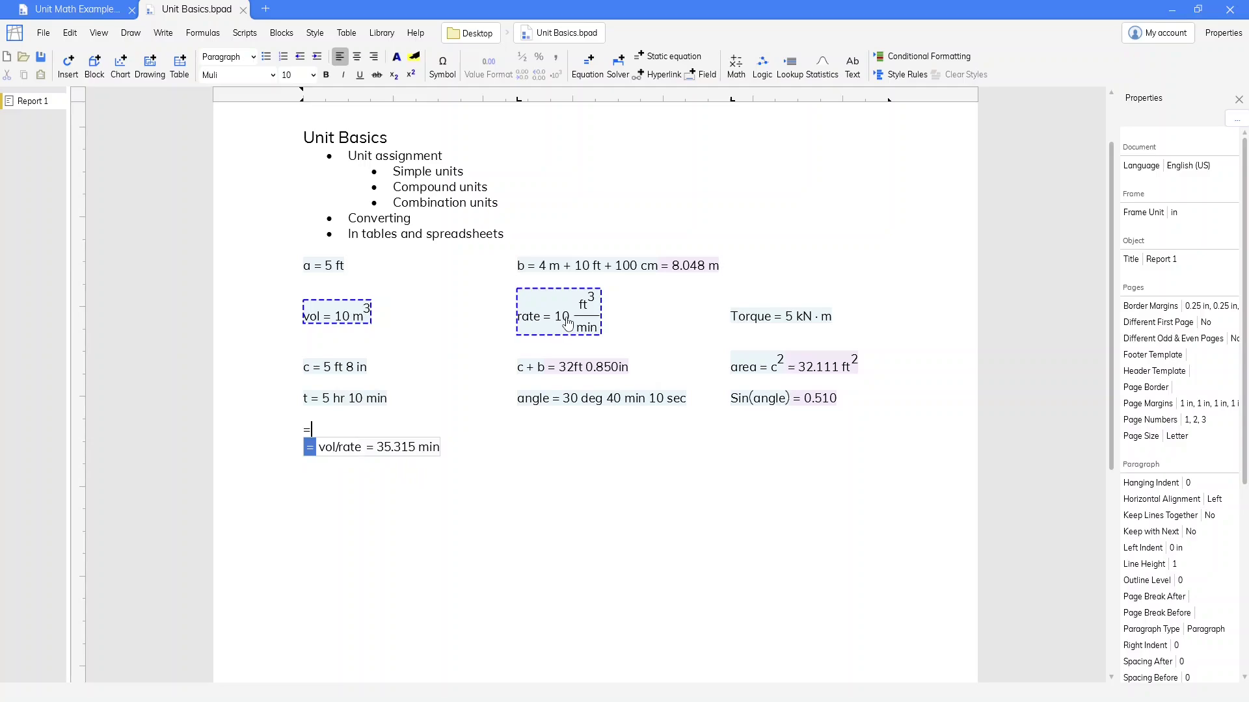
{"action": "key", "text": "Return"}
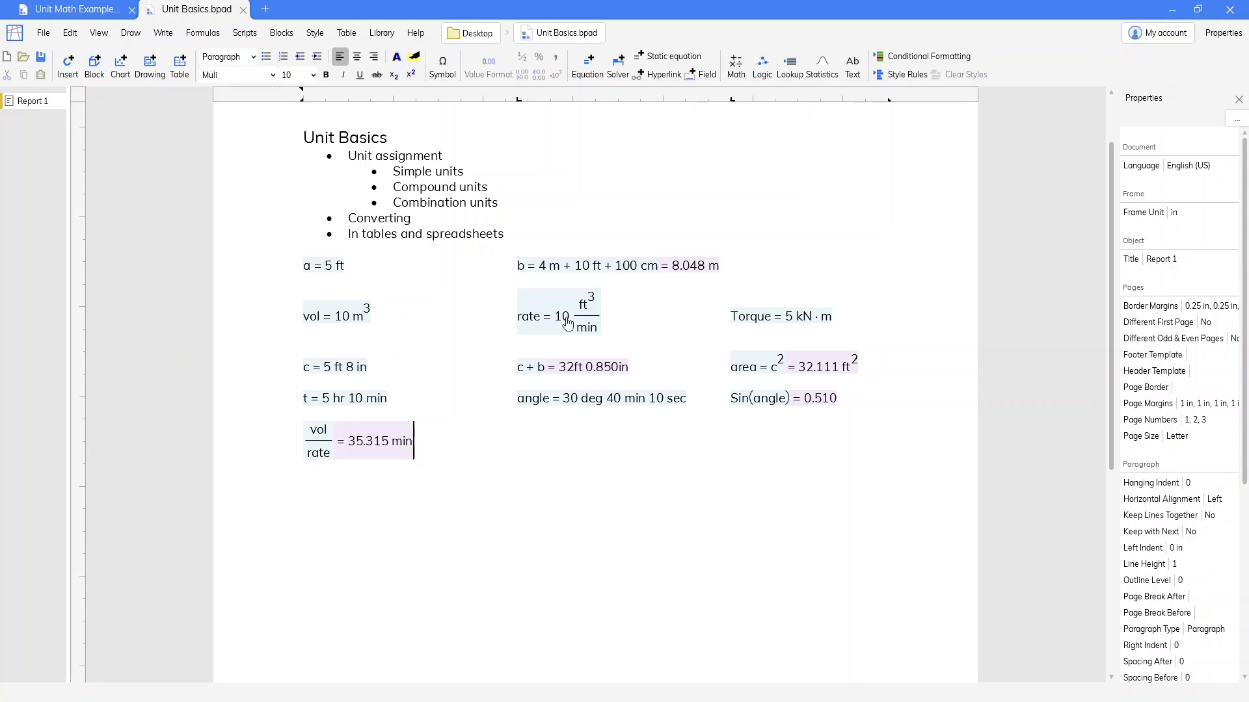
- Convert the result of the equation a = 5 ft to mm
{"action": "left_click", "coordinate": [330, 271]}
{"action": "double_click", "coordinate": [331, 270]}
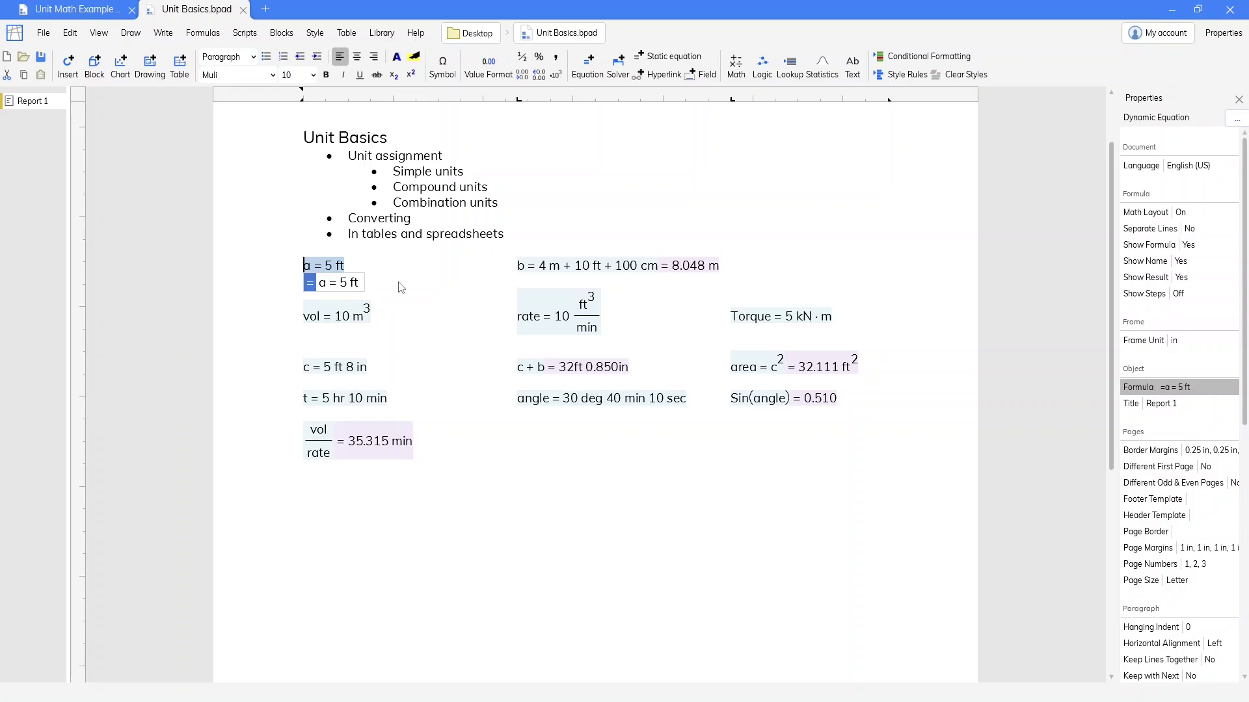
{"action": "type", "text": "to mm = 1524 mm"}
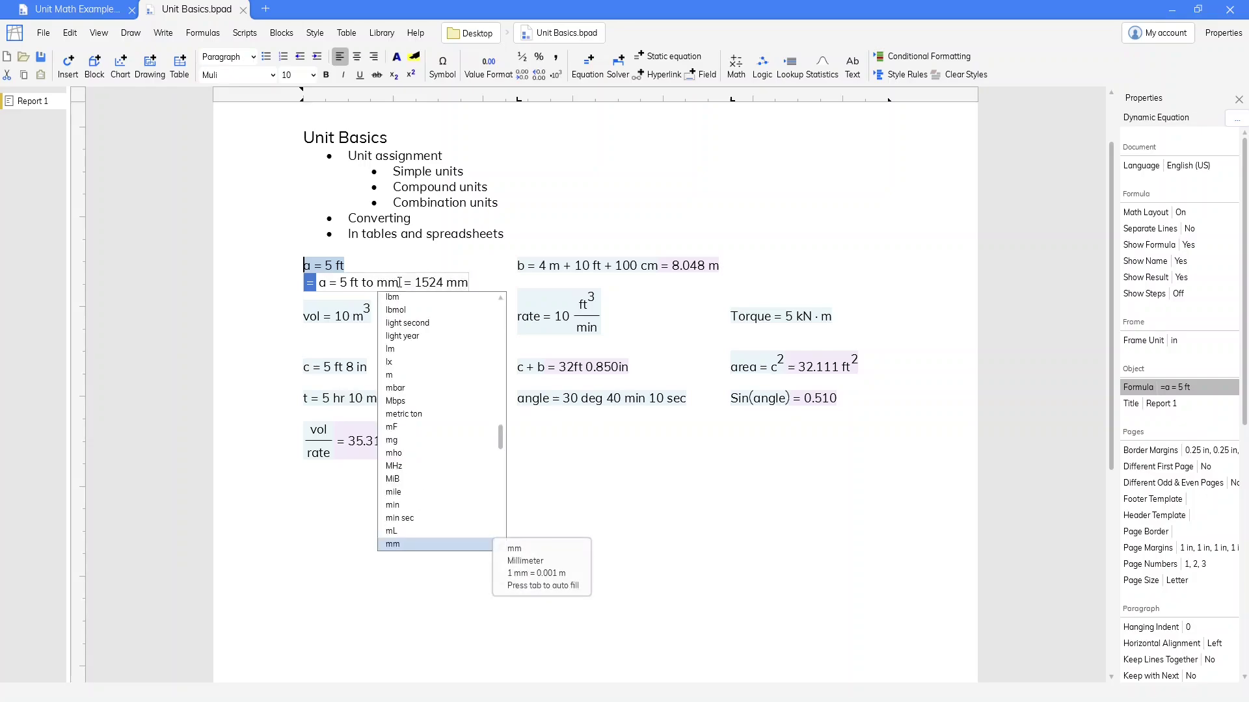
{"action": "key", "text": "Return"}
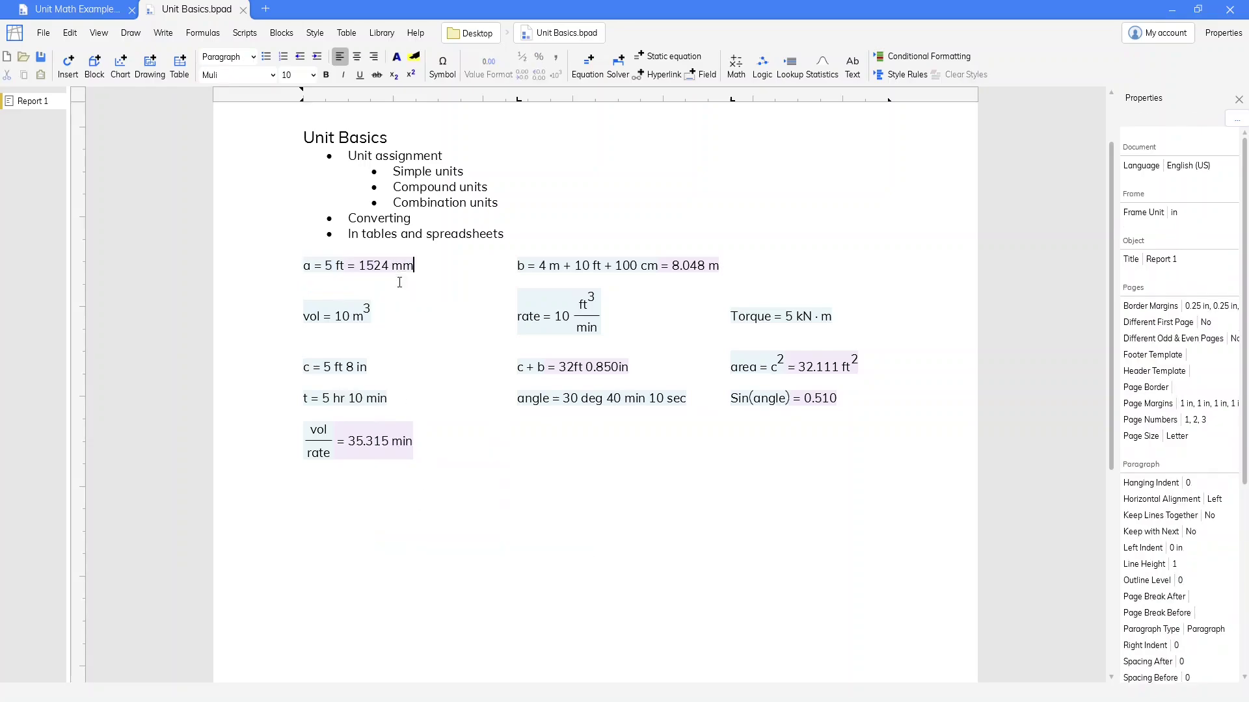
- Convert the result of the time equation t to min
{"action": "double_click", "coordinate": [370, 403]}
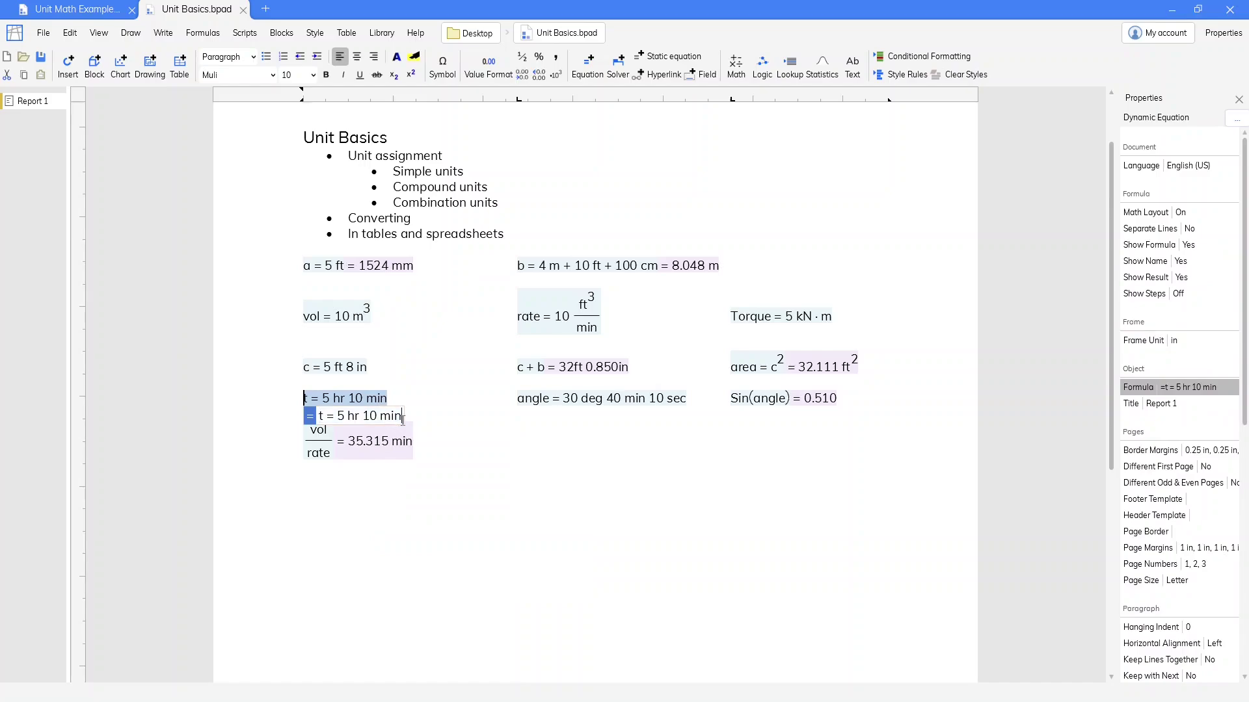
{"action": "type", "text": "to min"}
{"action": "key", "text": "Return"}
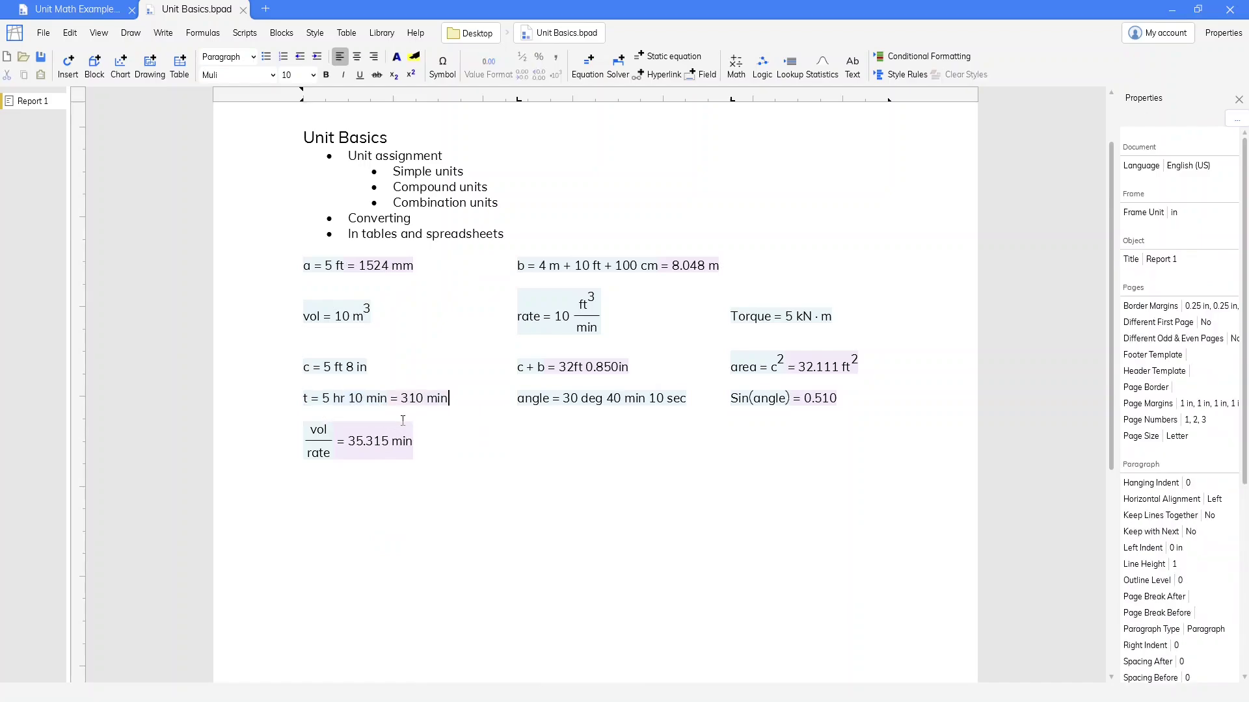
- Add the equation 1000 psi*10 in beside the vol/rate equation
{"action": "left_click", "coordinate": [459, 444]}
{"action": "key", "text": "Tab"}
{"action": "type", "text": "=1000 psi"}
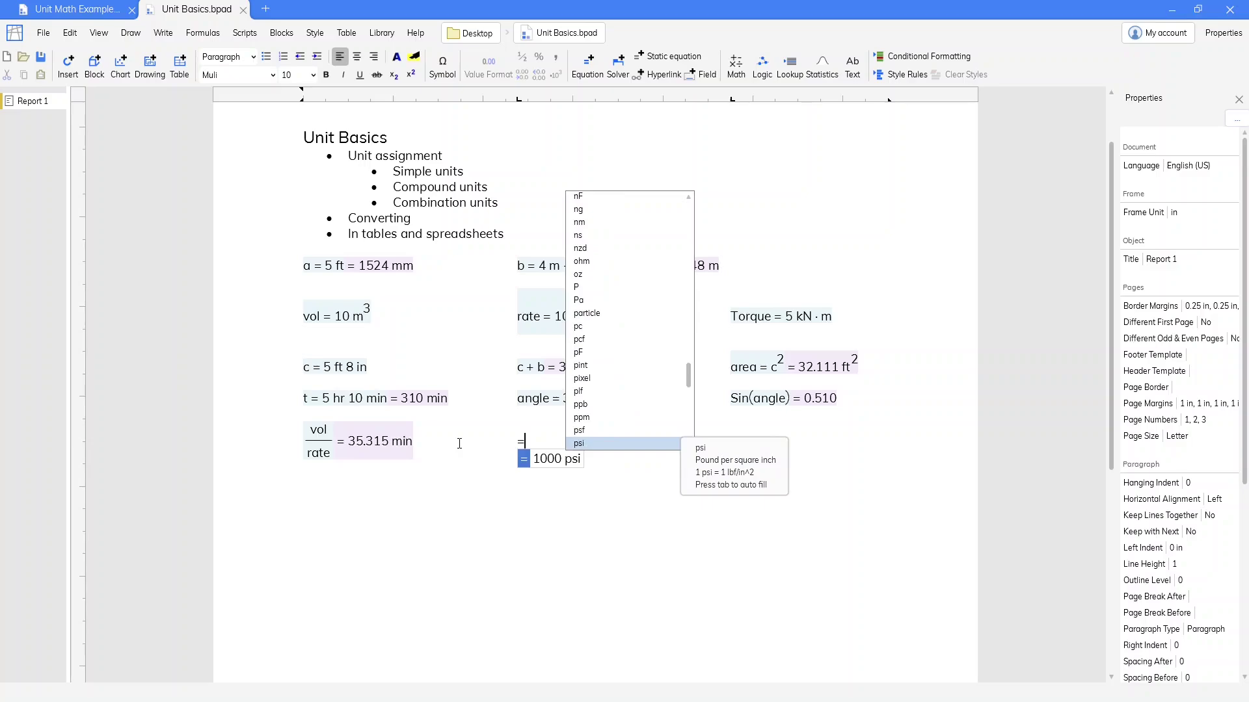
{"action": "type", "text": "*10"}
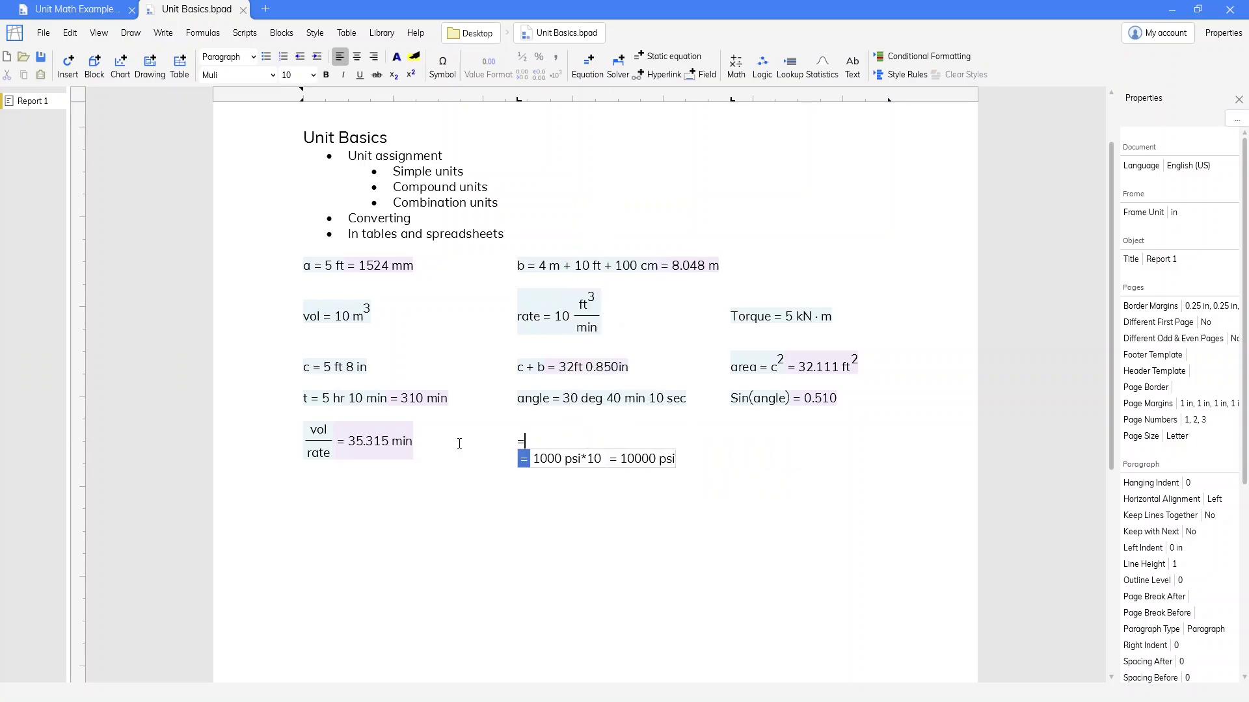
{"action": "type", "text": "in"}
{"action": "key", "text": "Return"}
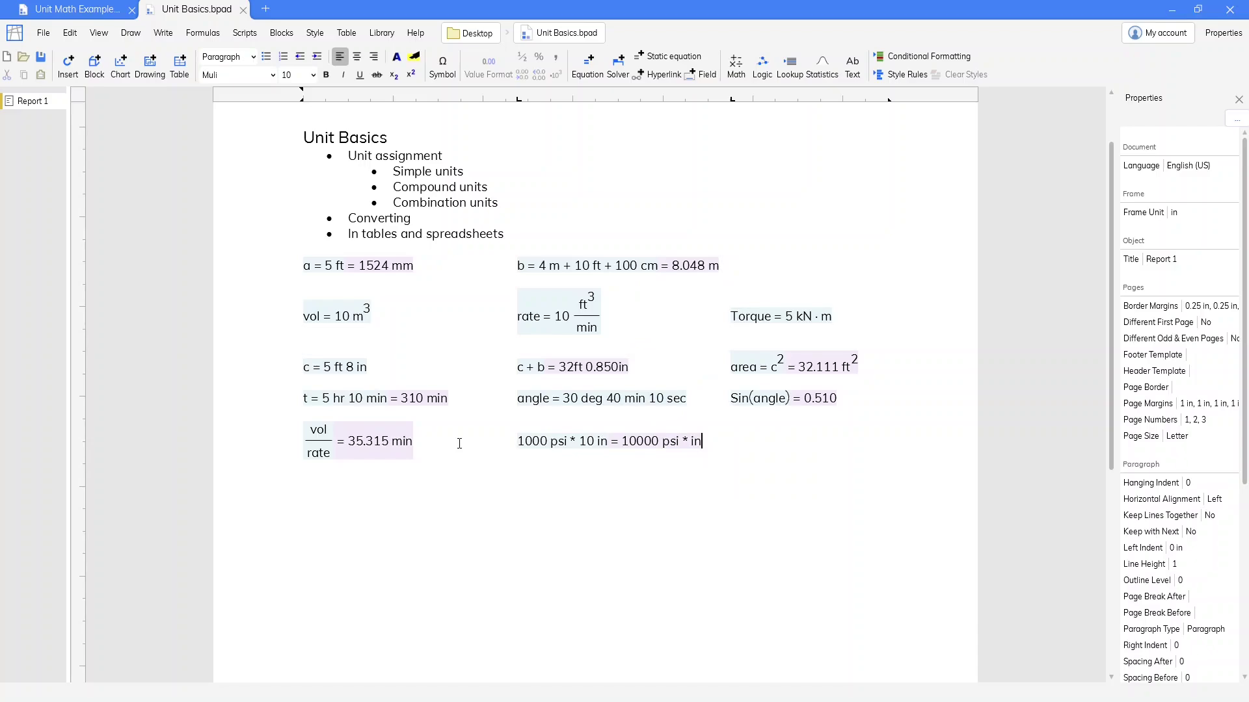
- Convert the result of the 1000 psi*10 in equation to lb/in
{"action": "key", "text": "Left"}
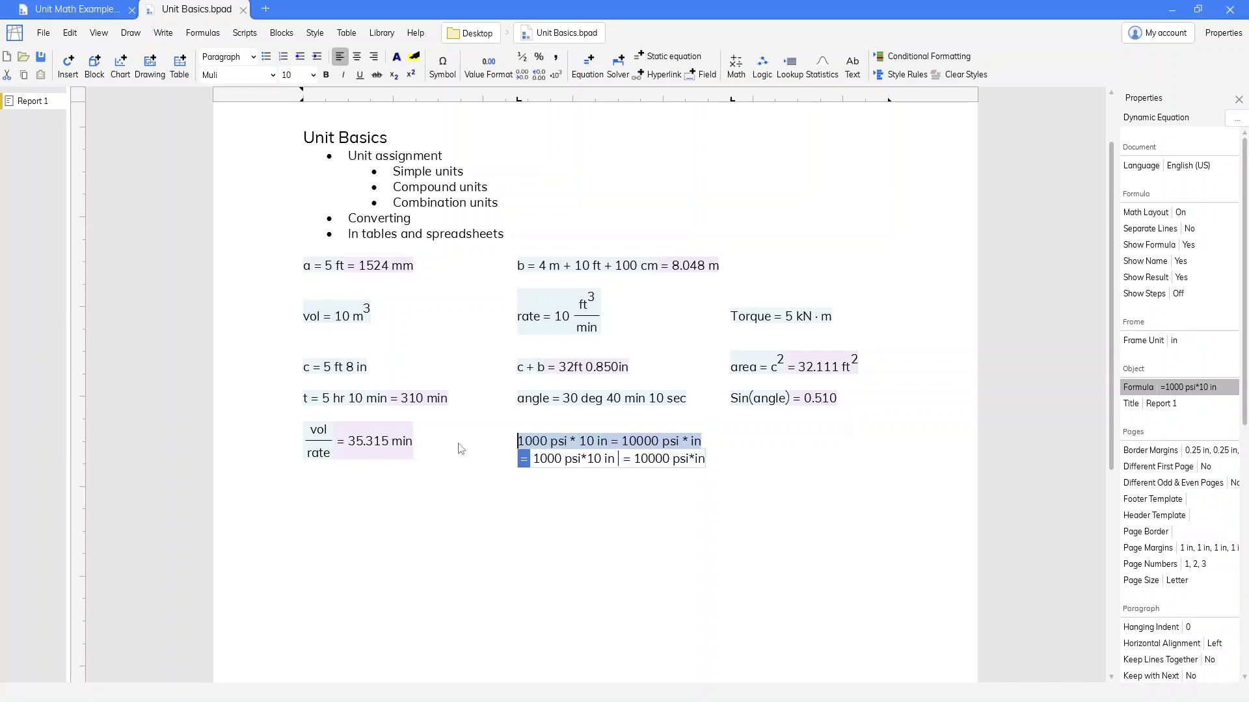
{"action": "type", "text": "to "}
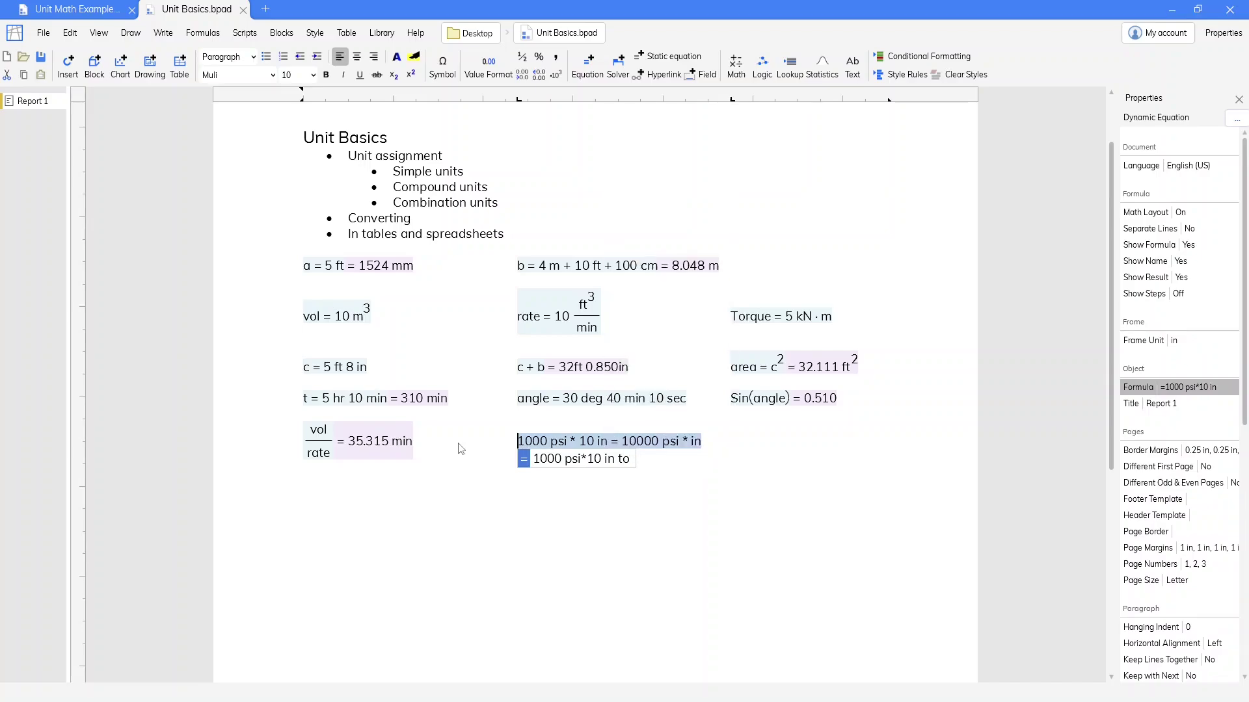
{"action": "type", "text": "lb/in"}
{"action": "key", "text": "Return"}
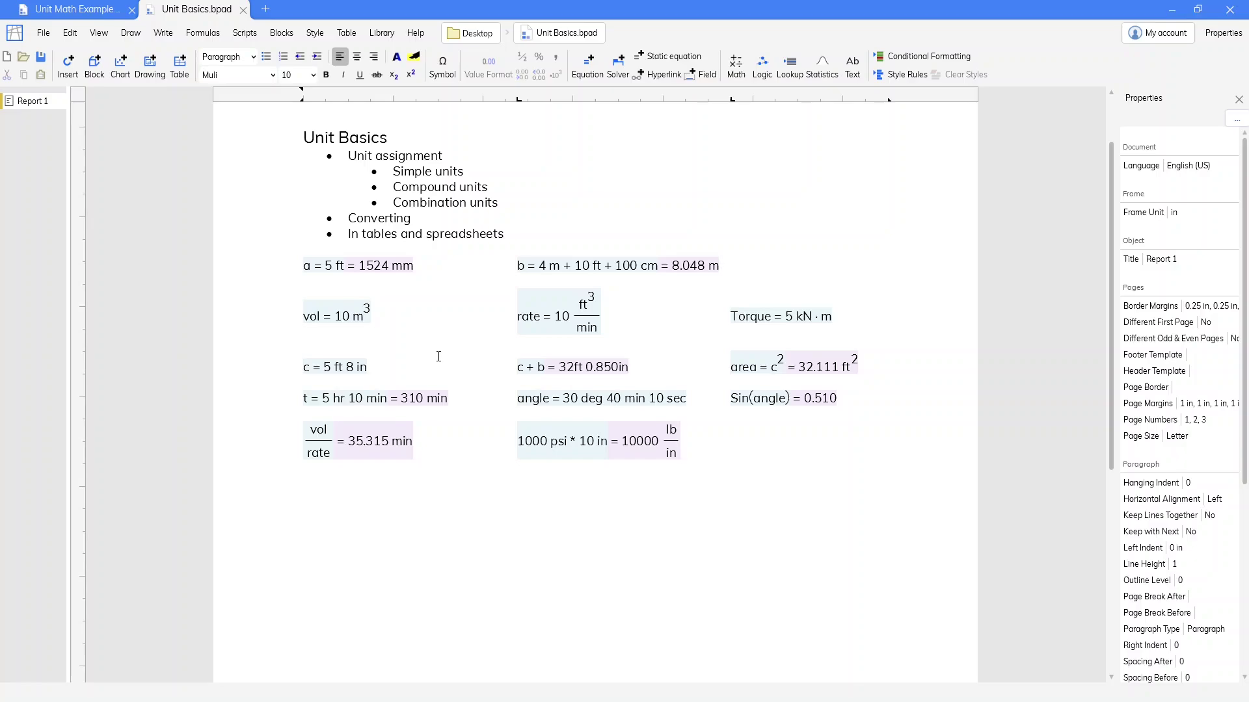
- Convert the result of the equation c = 5 ft 8 in to m
{"action": "double_click", "coordinate": [380, 371]}
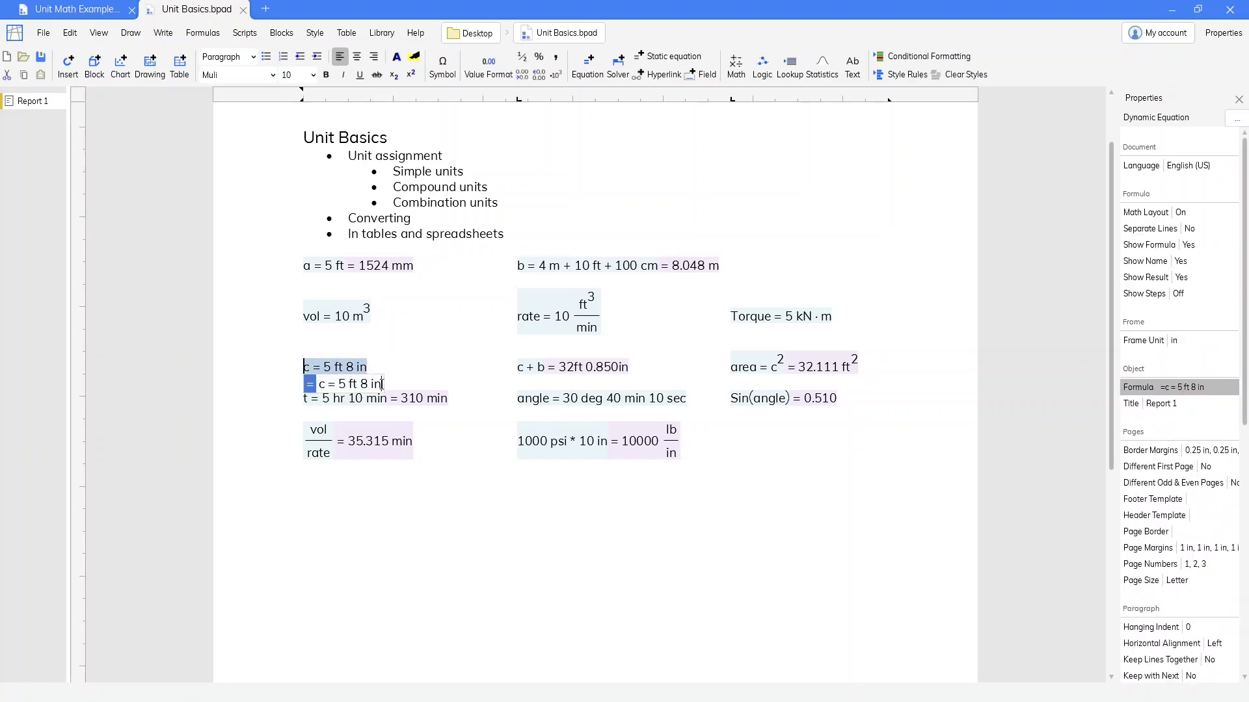
{"action": "type", "text": "m"}
{"action": "key", "text": "Return"}
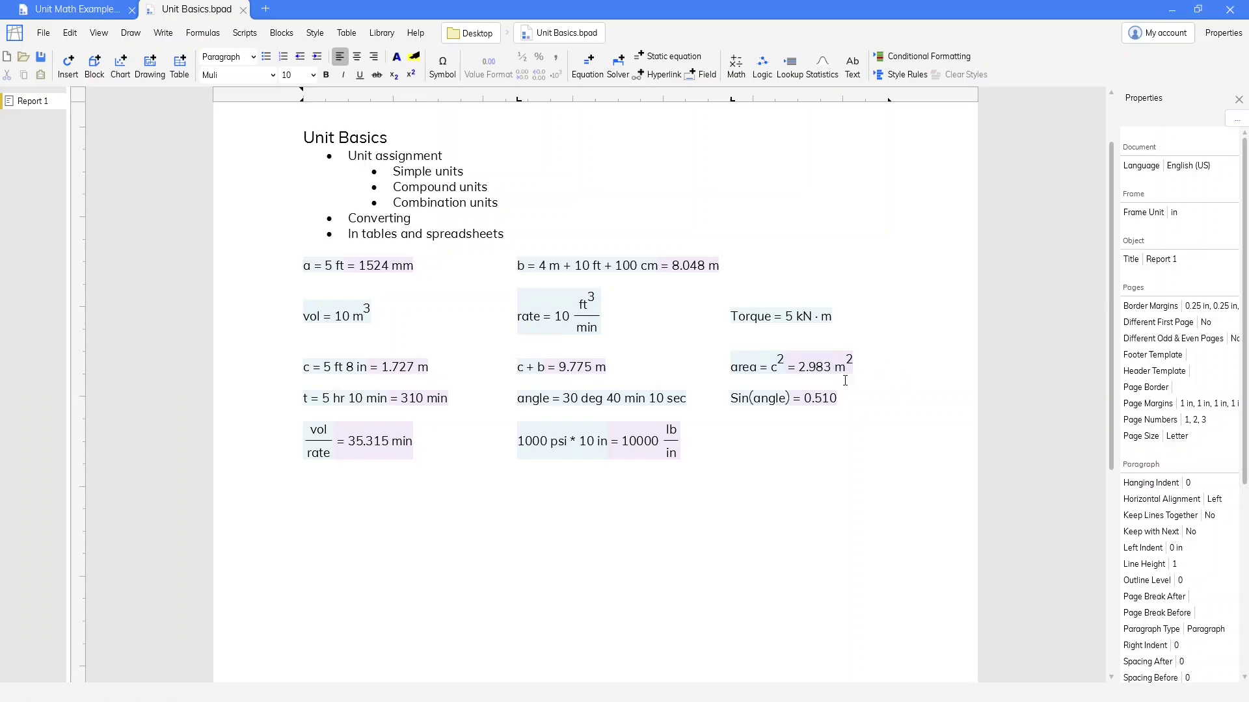
- Convert the result of the c + b sum to the combination unit ft in
{"action": "left_click", "coordinate": [558, 368]}
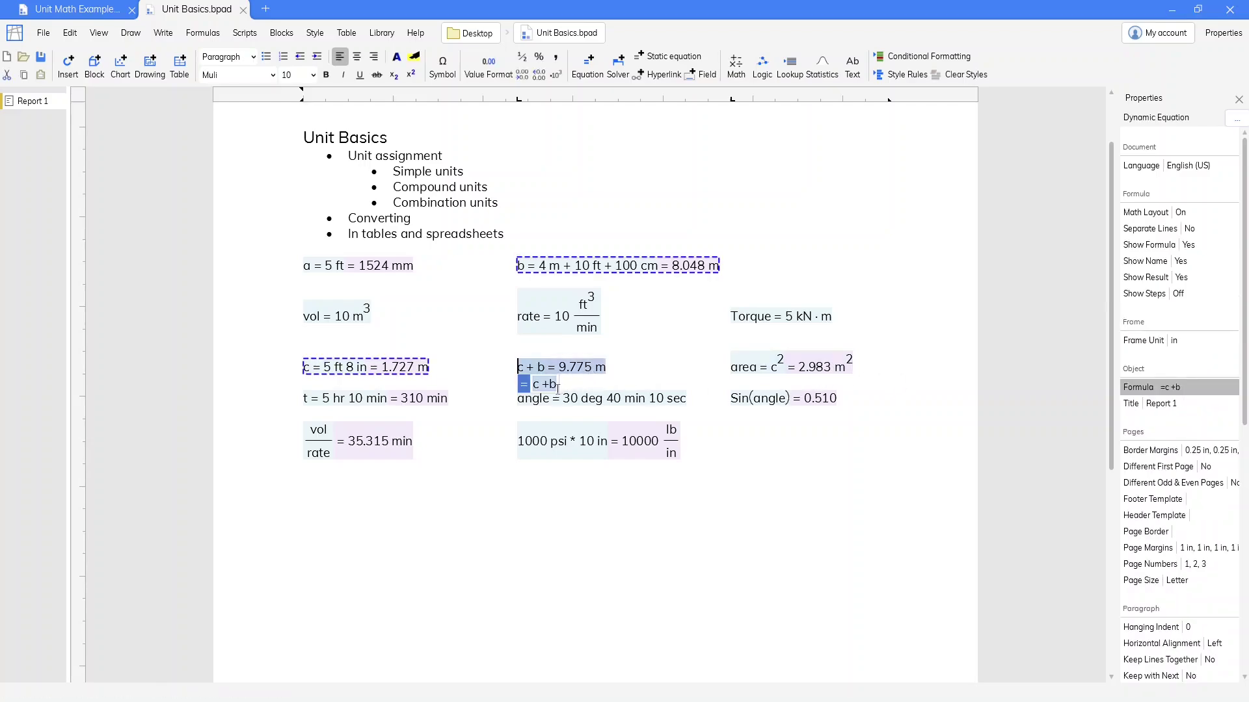
{"action": "type", "text": "to ft in"}
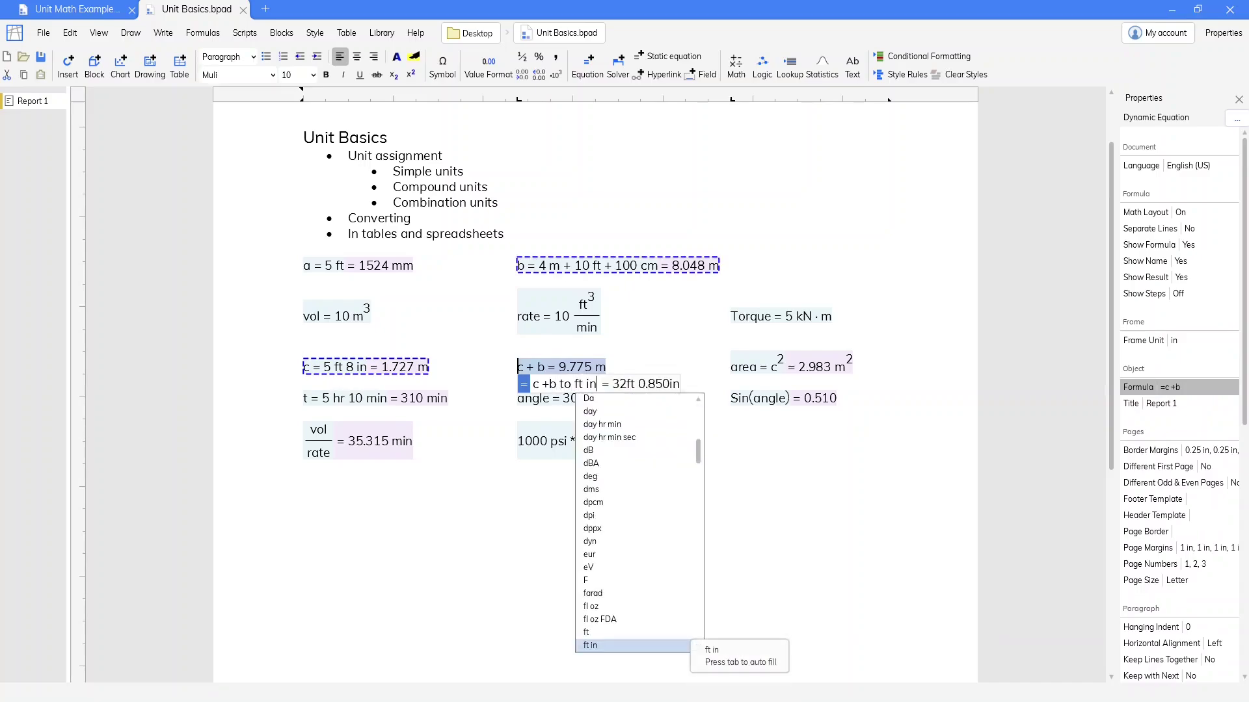
{"action": "key", "text": "Return"}
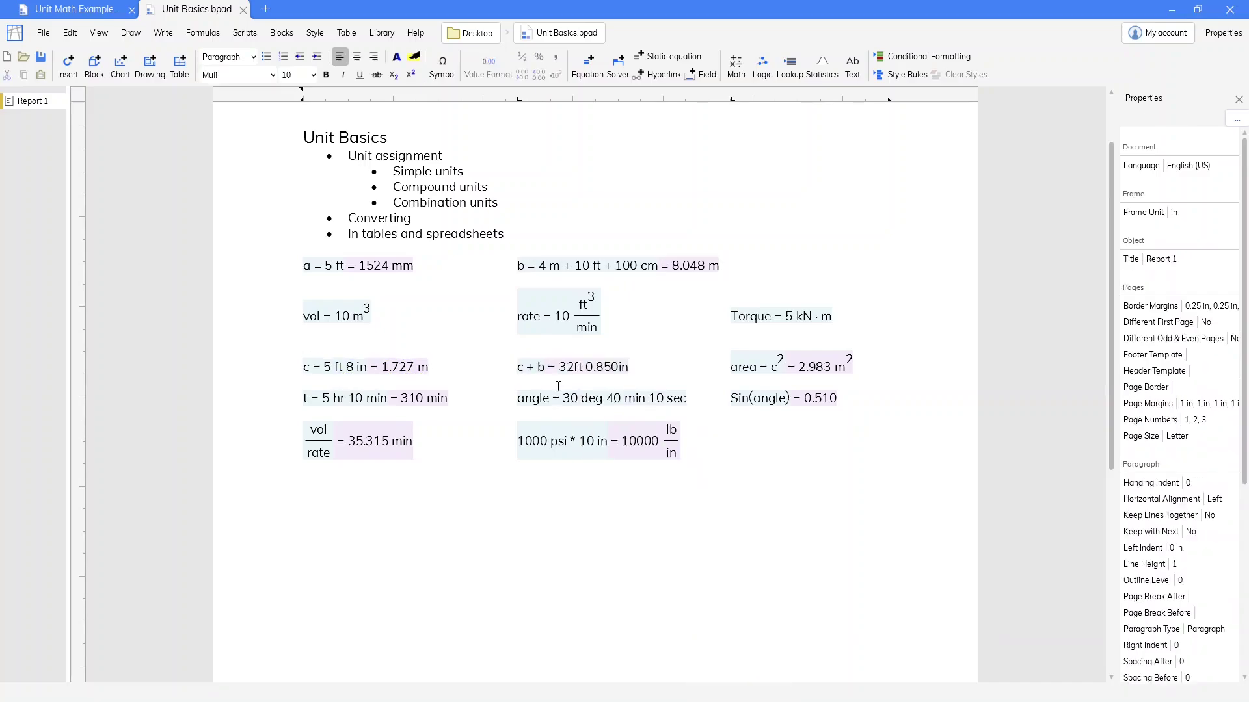
{"action": "left_click", "coordinate": [727, 428]}
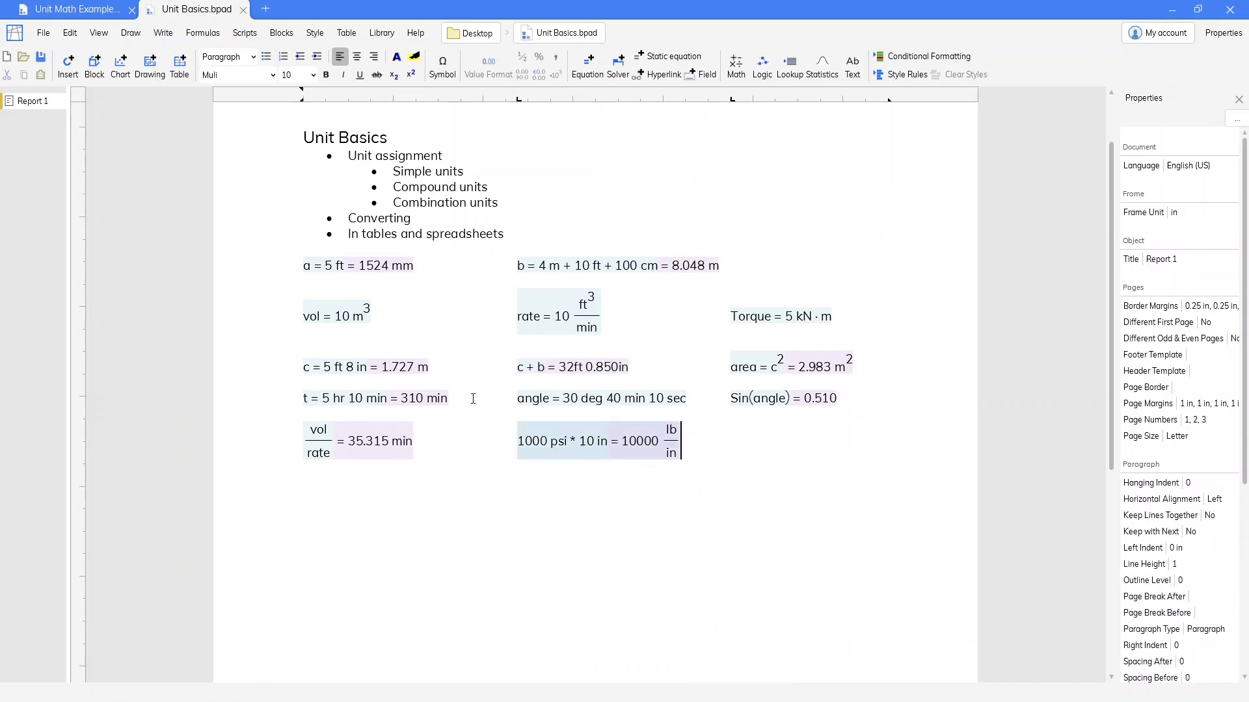
- Convert the result of the equation vol = 10 m^3 to gal
{"action": "double_click", "coordinate": [357, 319]}
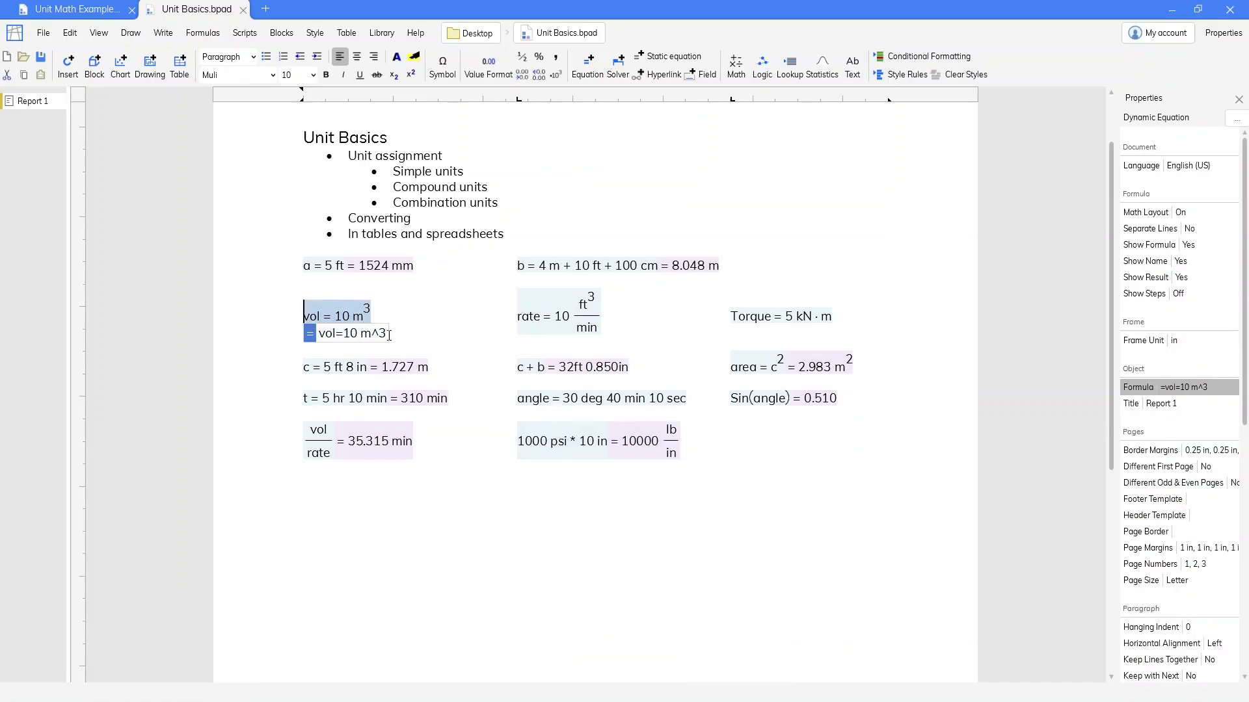
{"action": "type", "text": "to gal"}
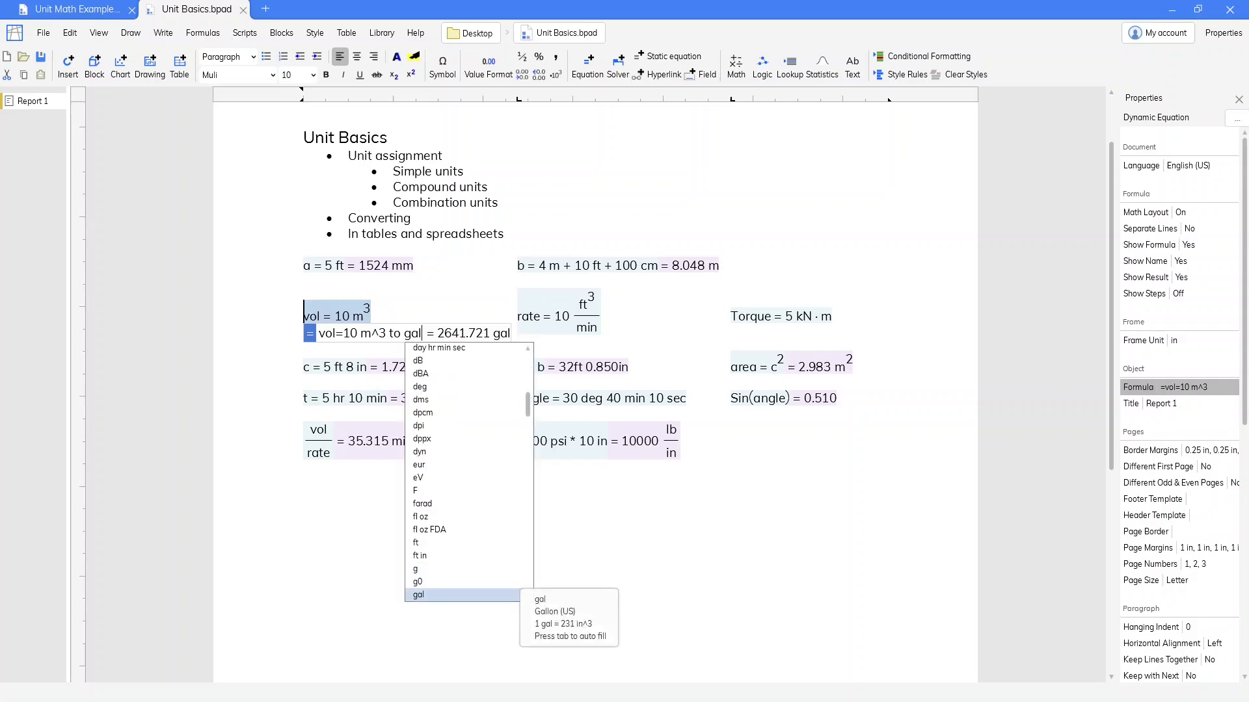
{"action": "key", "text": "Return"}
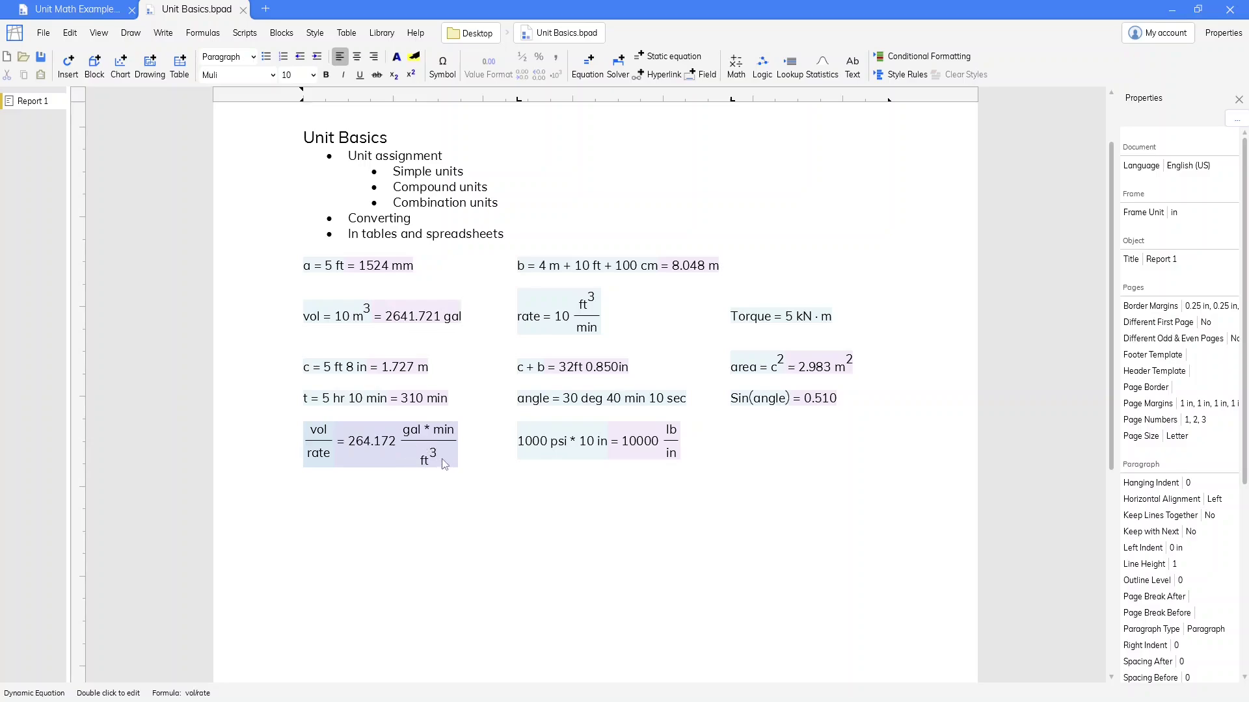
- Convert the result of the vol/rate equation to the combination unit hr min sec
{"action": "double_click", "coordinate": [427, 441]}
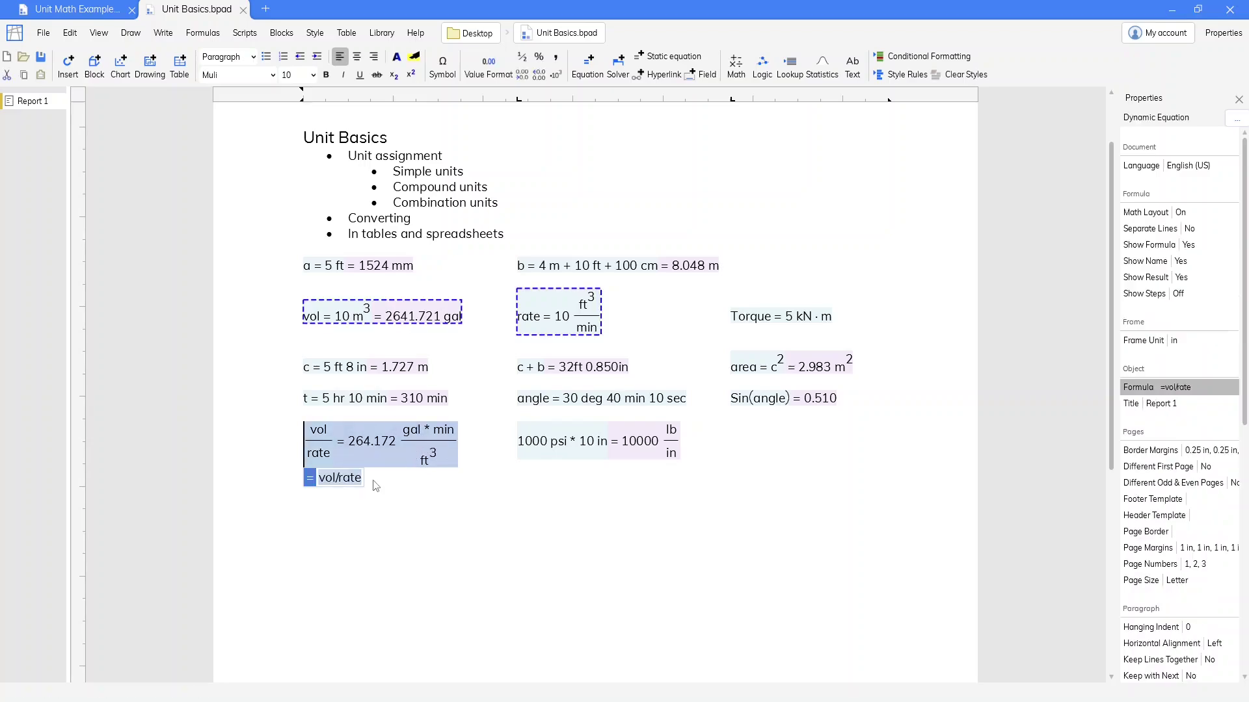
{"action": "left_click", "coordinate": [363, 479]}
{"action": "type", "text": "to hr min sec"}
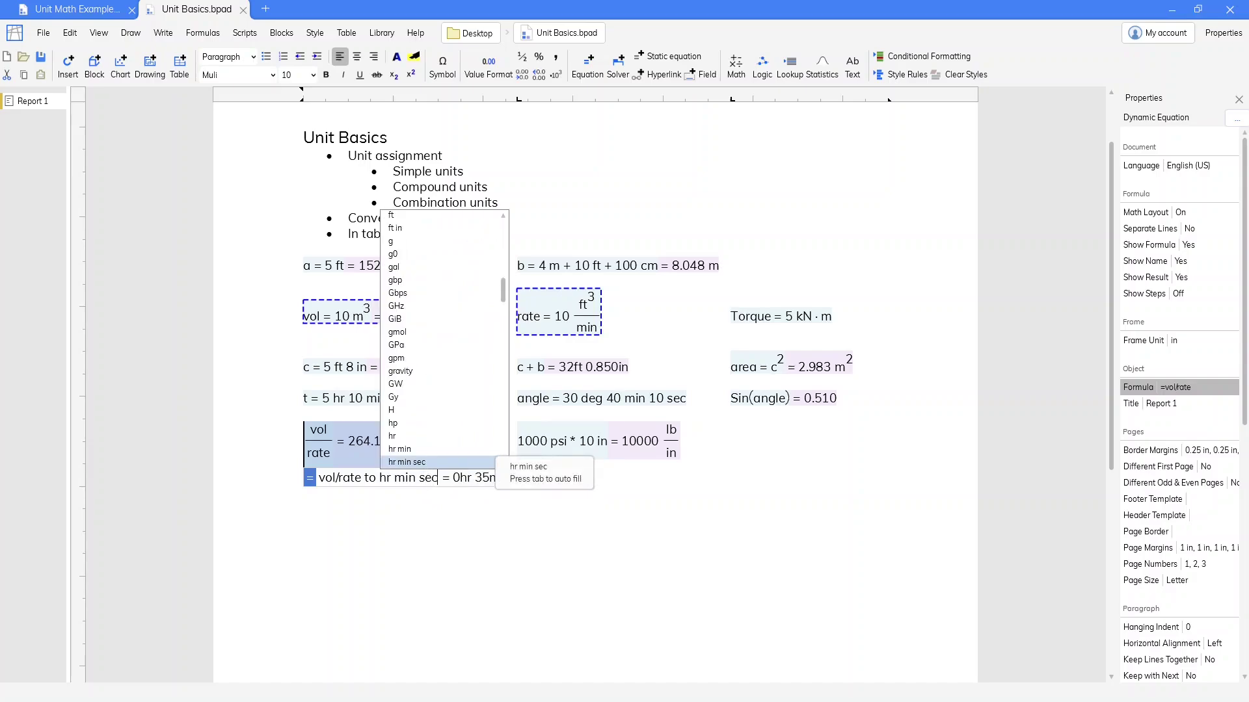
{"action": "key", "text": "Return"}
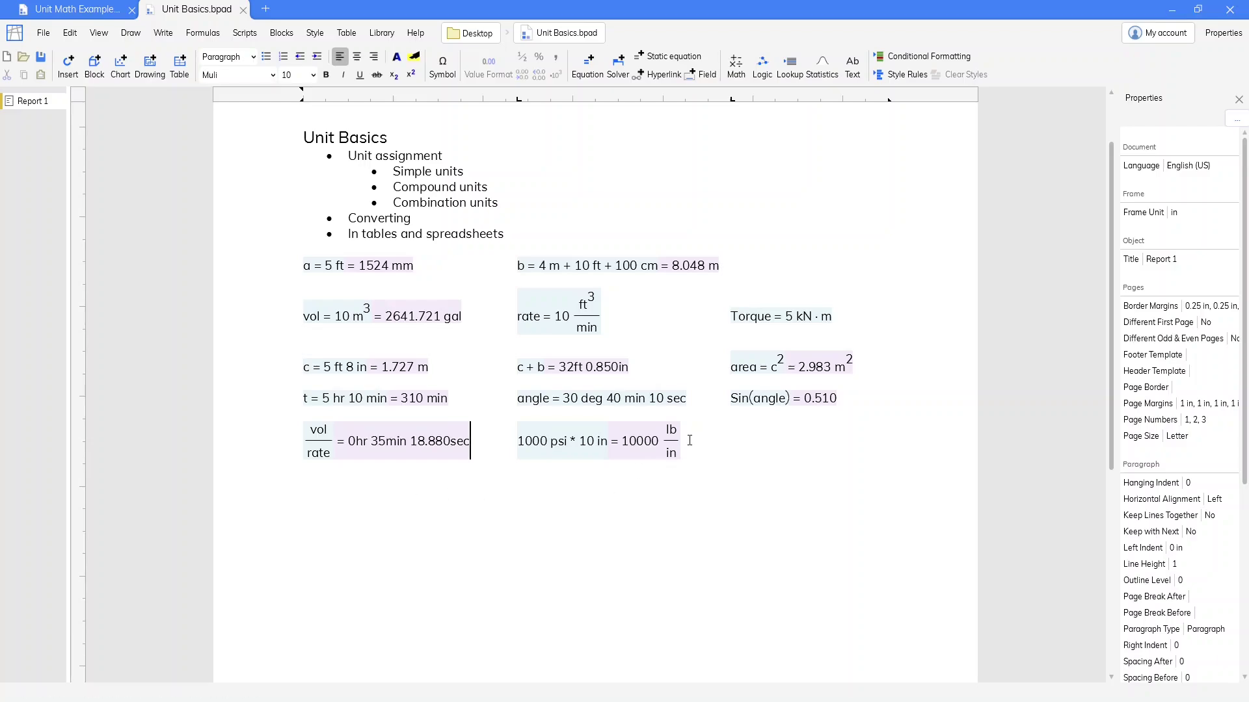
- Insert a table with 5 rows and 5 columns in spreadsheet mode on a new line below the equations
{"action": "left_click", "coordinate": [693, 437]}
{"action": "key", "text": "Return"}
{"action": "left_click", "coordinate": [179, 64]}
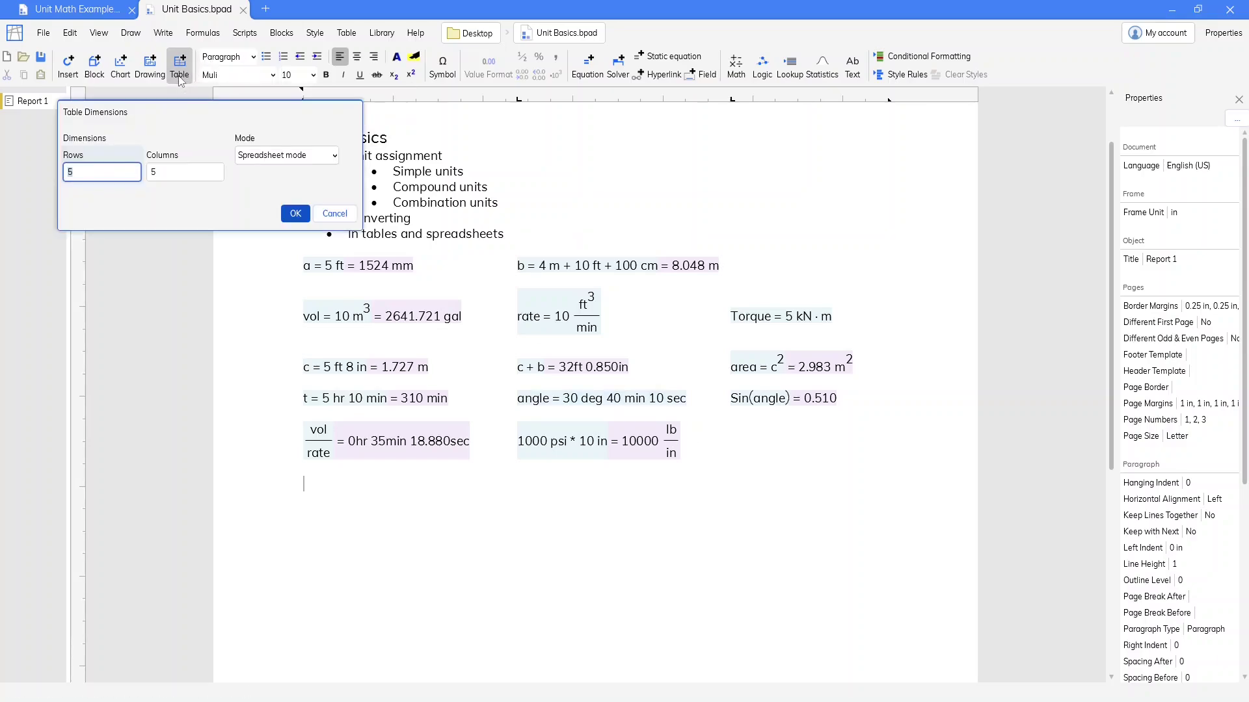
{"action": "left_click", "coordinate": [293, 215]}
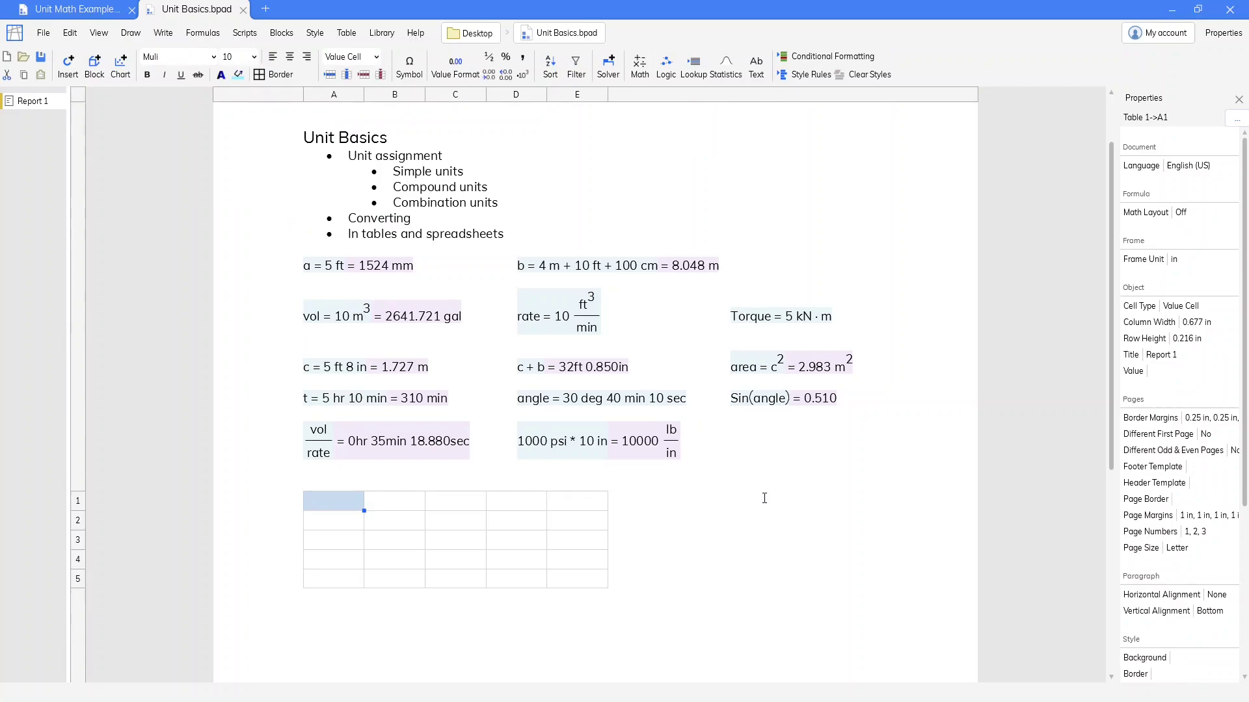
- Enter 1000 psi, 1100 psi and 1200 psi in A1 to A3 of the table and extend the series through A5
{"action": "scroll", "coordinate": [764, 499], "scroll_direction": "down", "scroll_amount": 2}
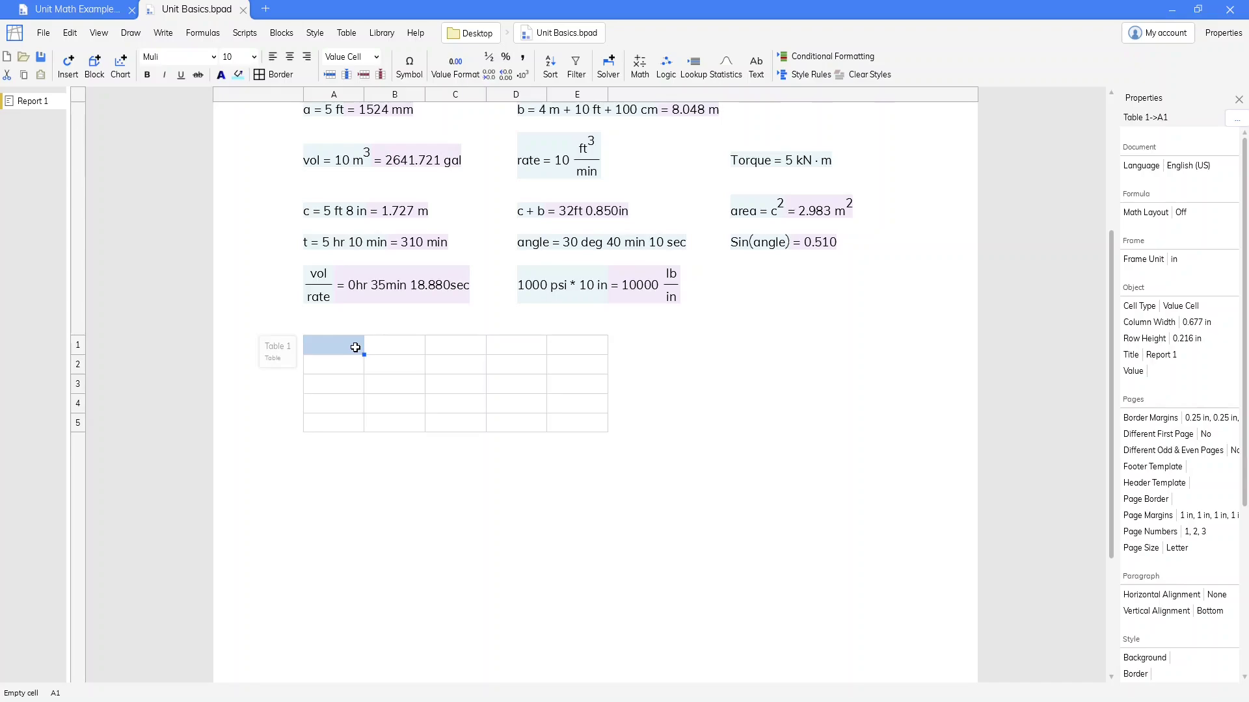
{"action": "type", "text": "1000"}
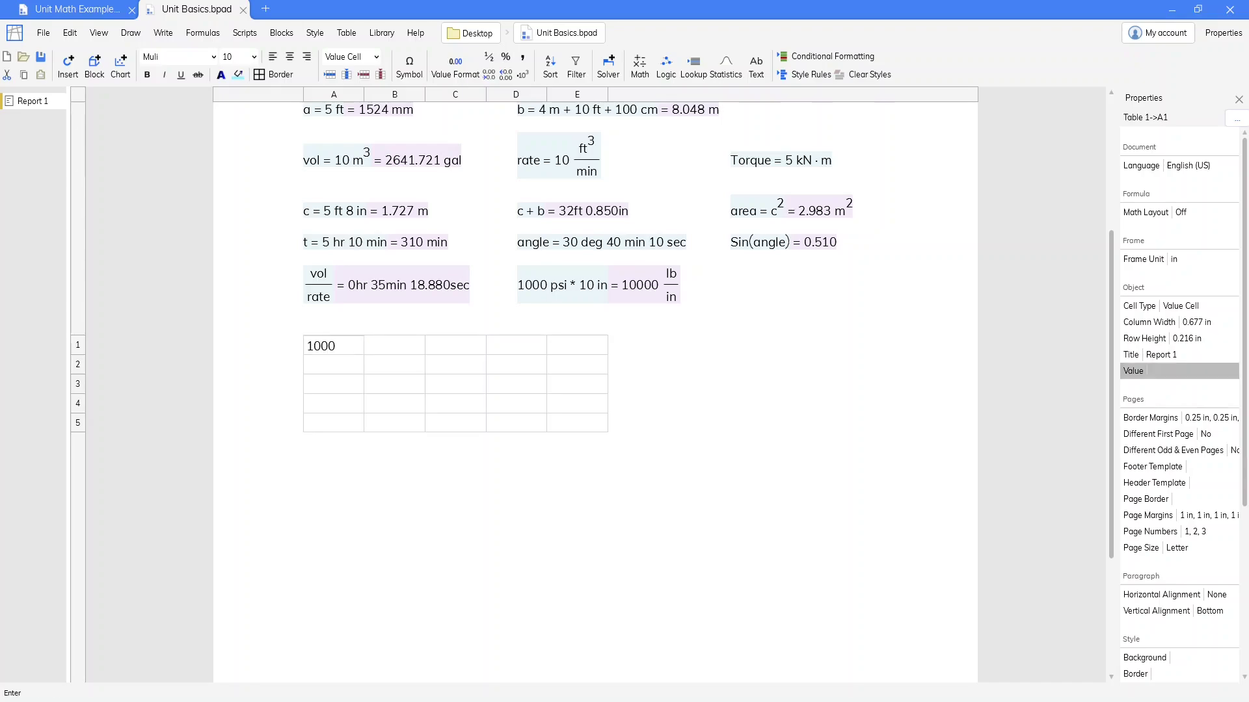
{"action": "type", "text": " psi"}
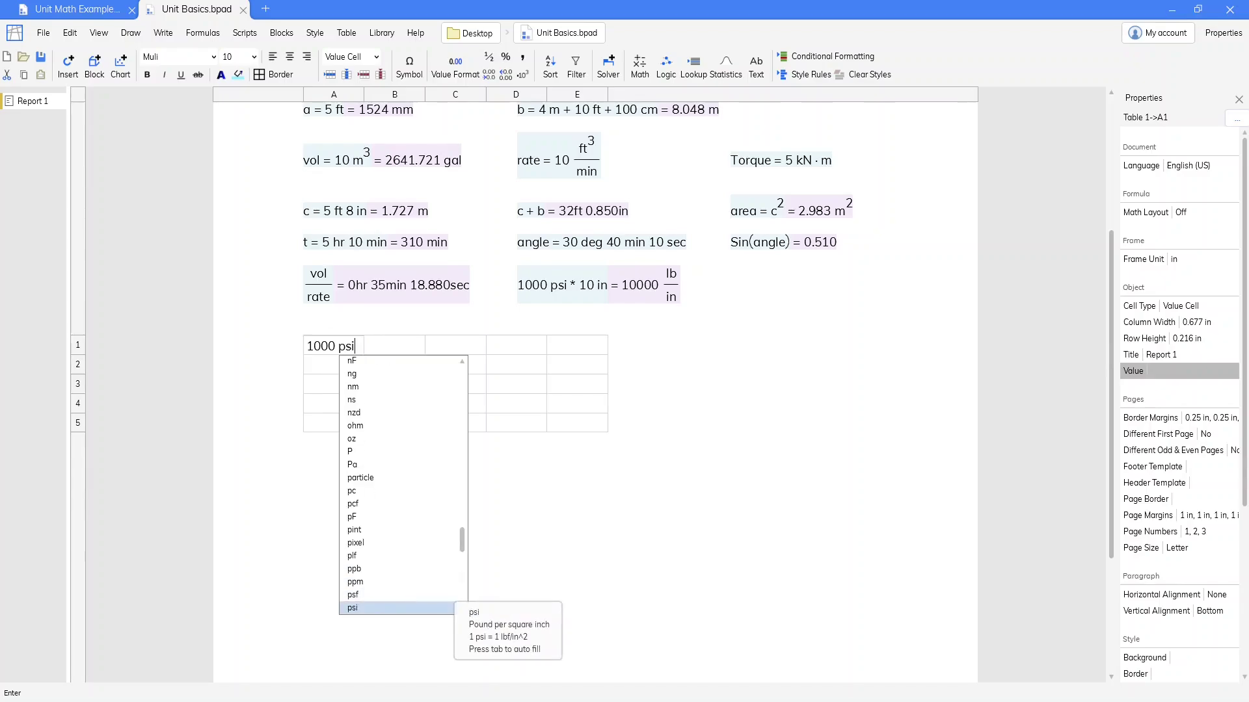
{"action": "key", "text": "Return"}
{"action": "type", "text": "1100psi"}
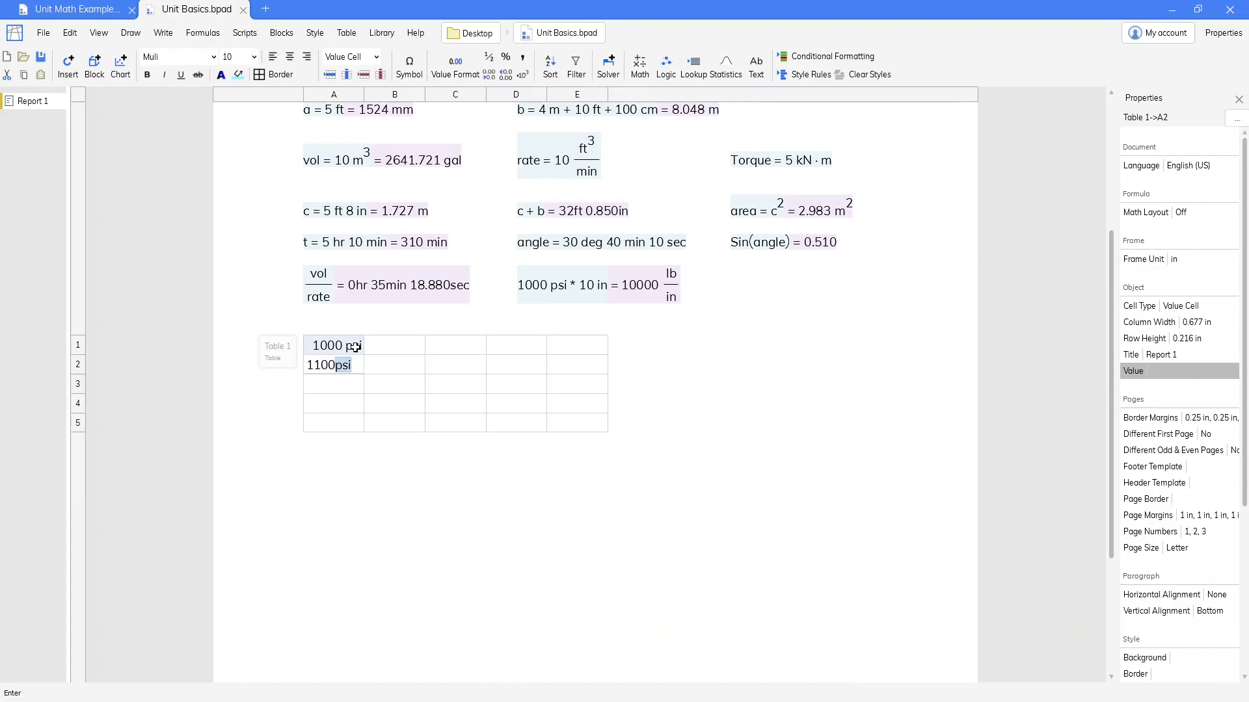
{"action": "key", "text": "Return"}
{"action": "type", "text": "1200psi"}
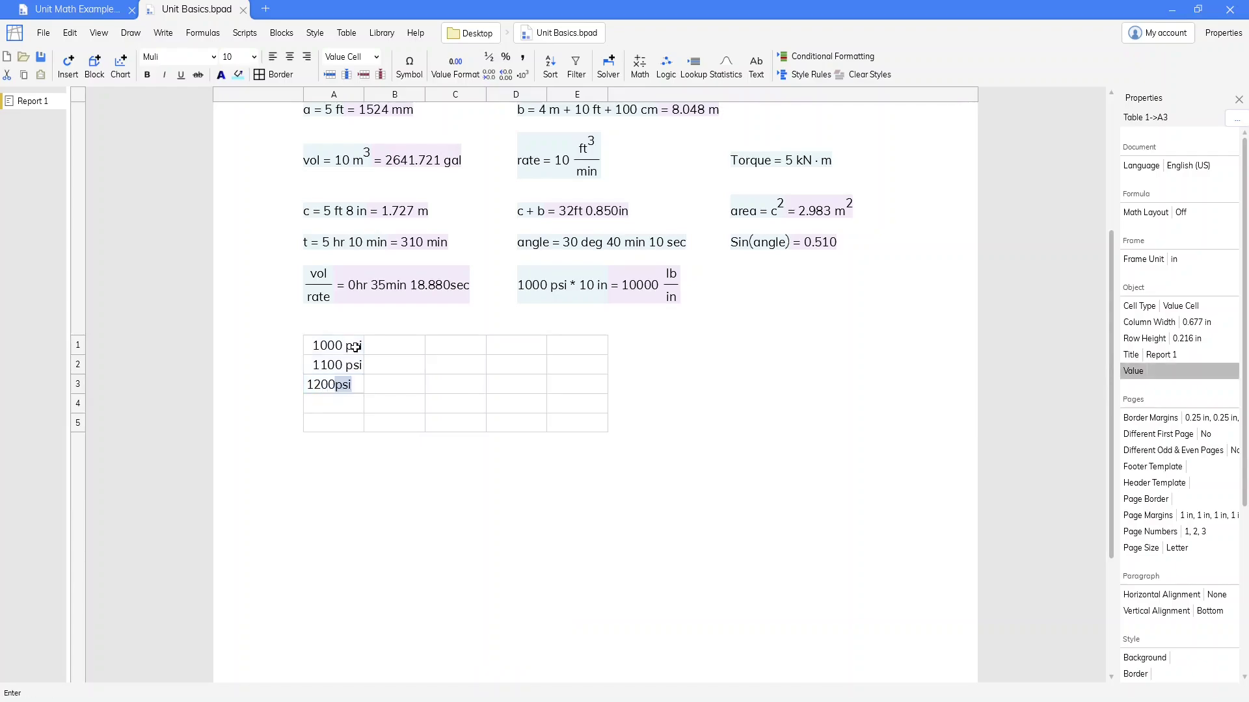
{"action": "key", "text": "Return"}
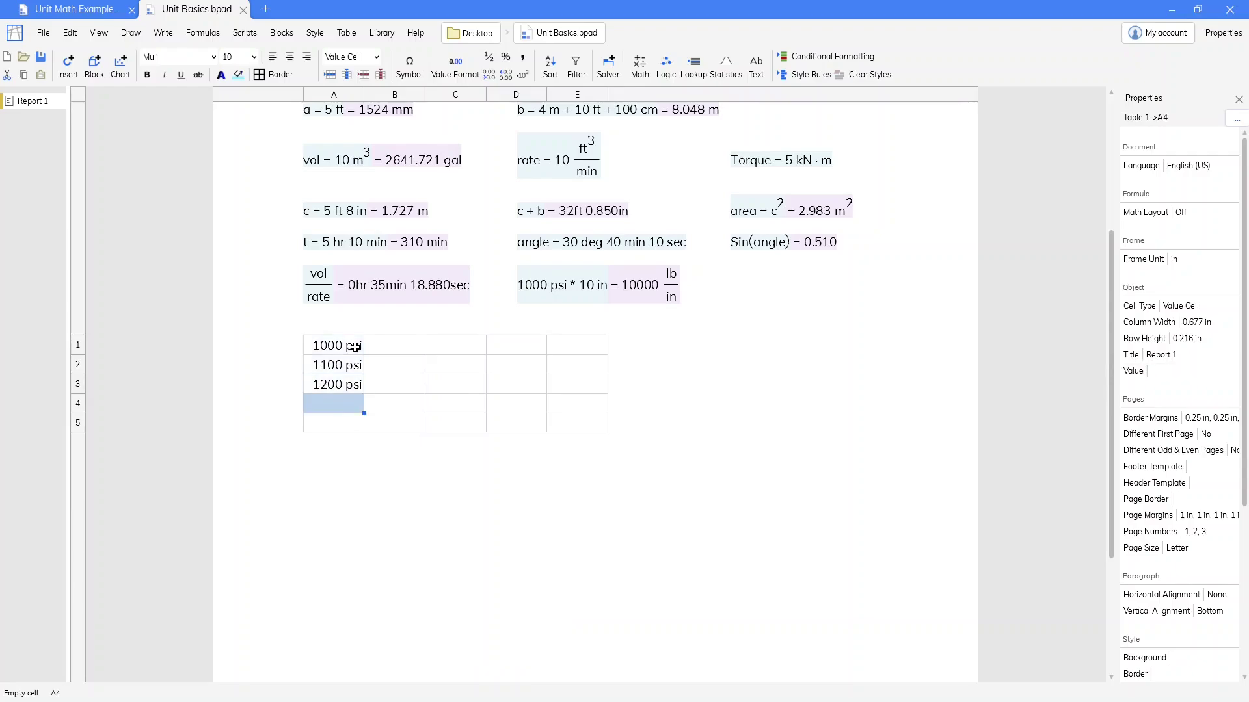
{"action": "left_click_drag", "start_coordinate": [354, 346], "coordinate": [361, 416]}
- Fill cells B1 to B5 of the table with 1 in, 2 in, 3 in, 4 in and 5 in
{"action": "left_click", "coordinate": [397, 345]}
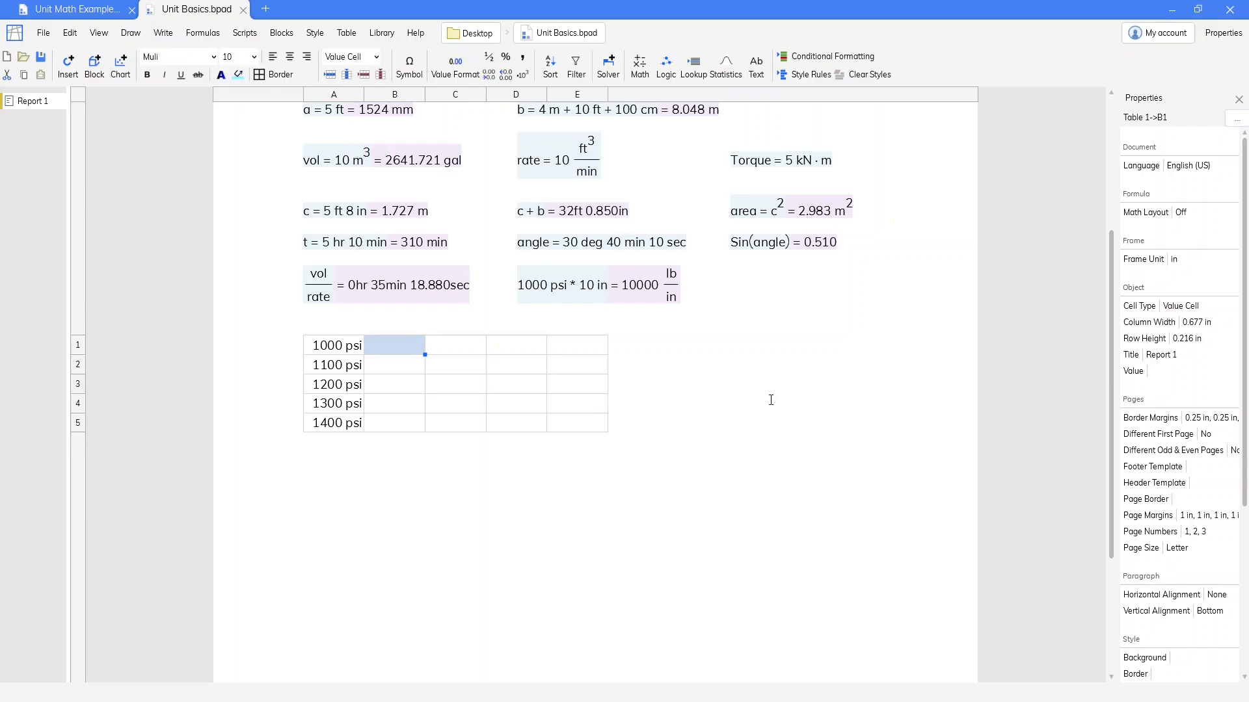
{"action": "type", "text": "1 in"}
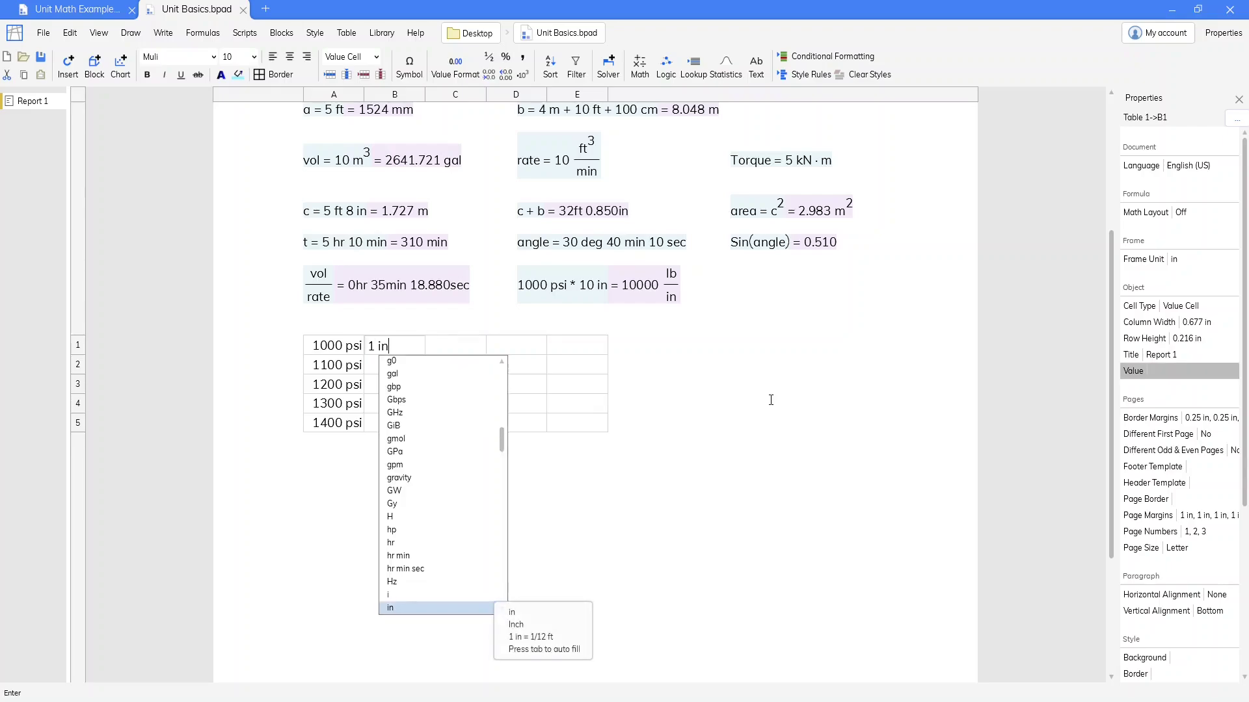
{"action": "key", "text": "Return"}
{"action": "type", "text": "2in"}
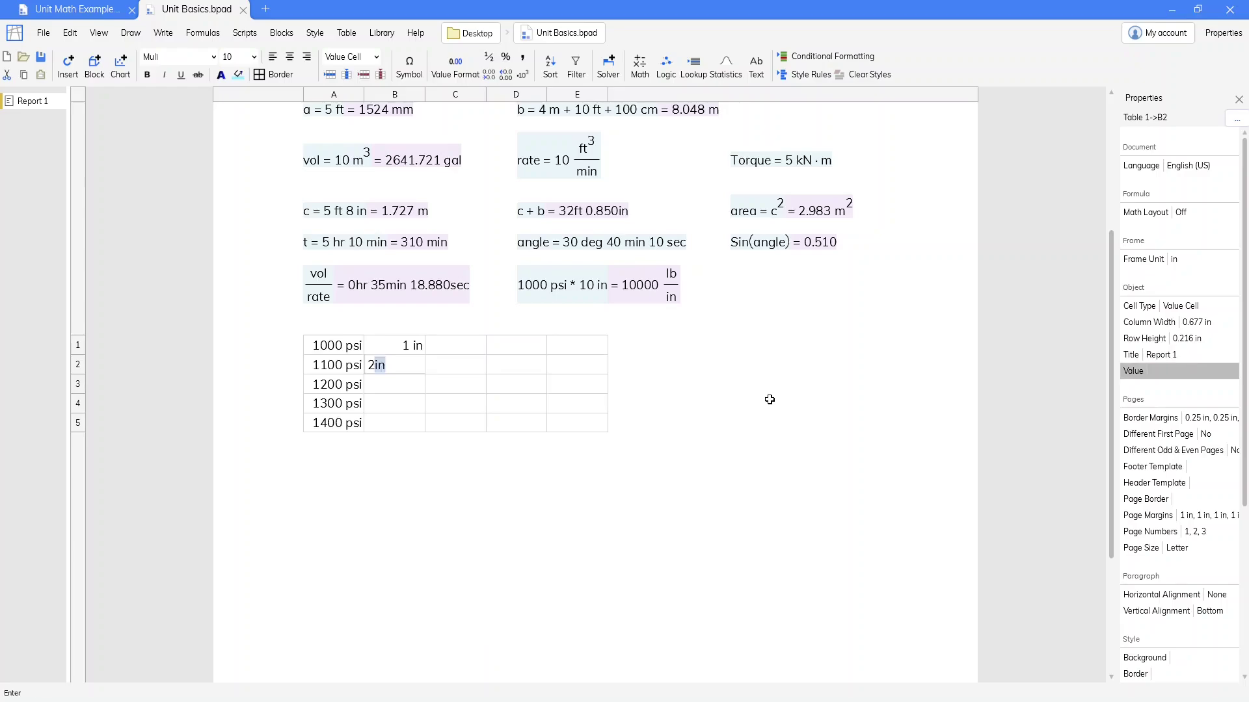
{"action": "key", "text": "Return"}
{"action": "type", "text": "3in"}
{"action": "key", "text": "Return"}
{"action": "type", "text": "4in"}
{"action": "key", "text": "Return"}
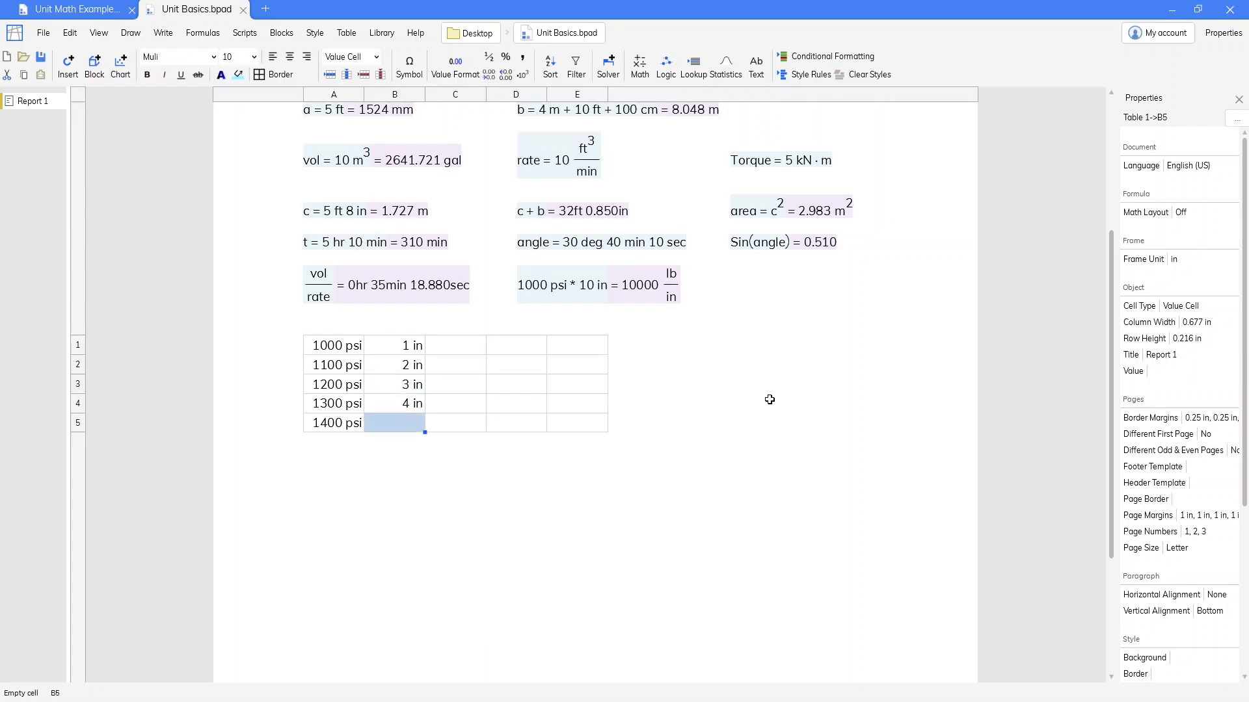
{"action": "type", "text": "5in"}
{"action": "key", "text": "Return"}
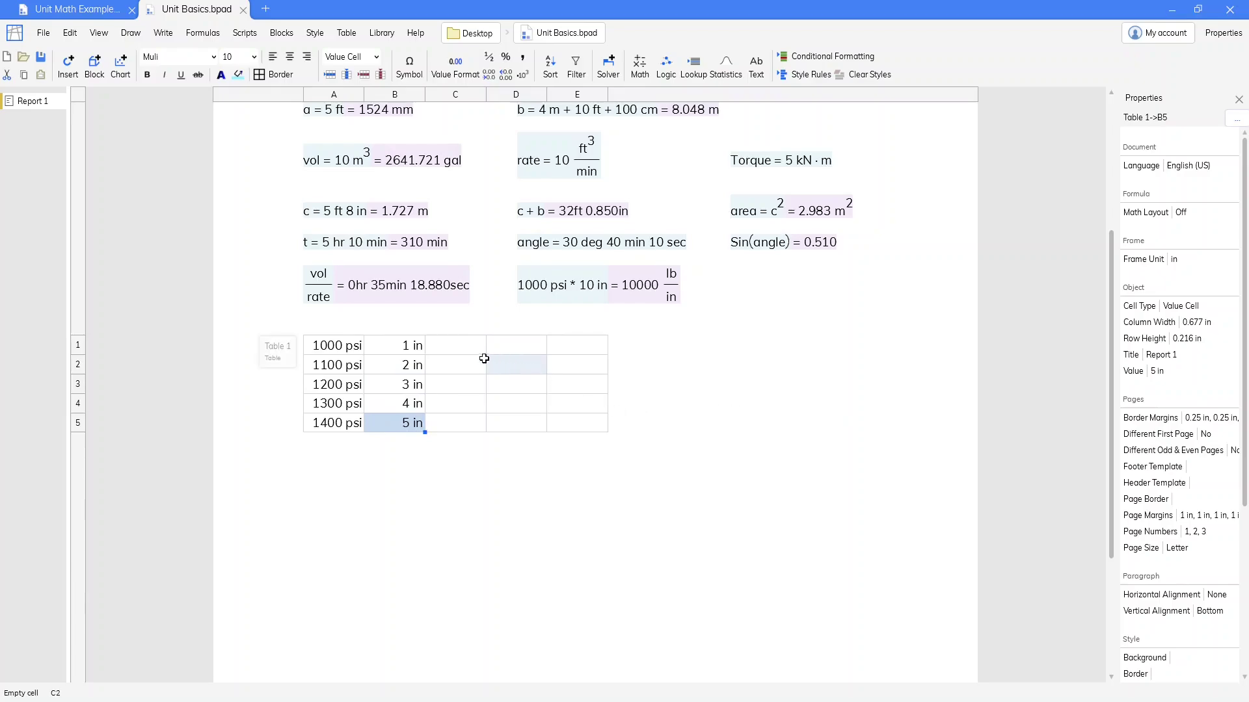
- Enter the circle area formula = pi/4*B1^2 in cell C1 and fill it down to C5
{"action": "left_click", "coordinate": [447, 349]}
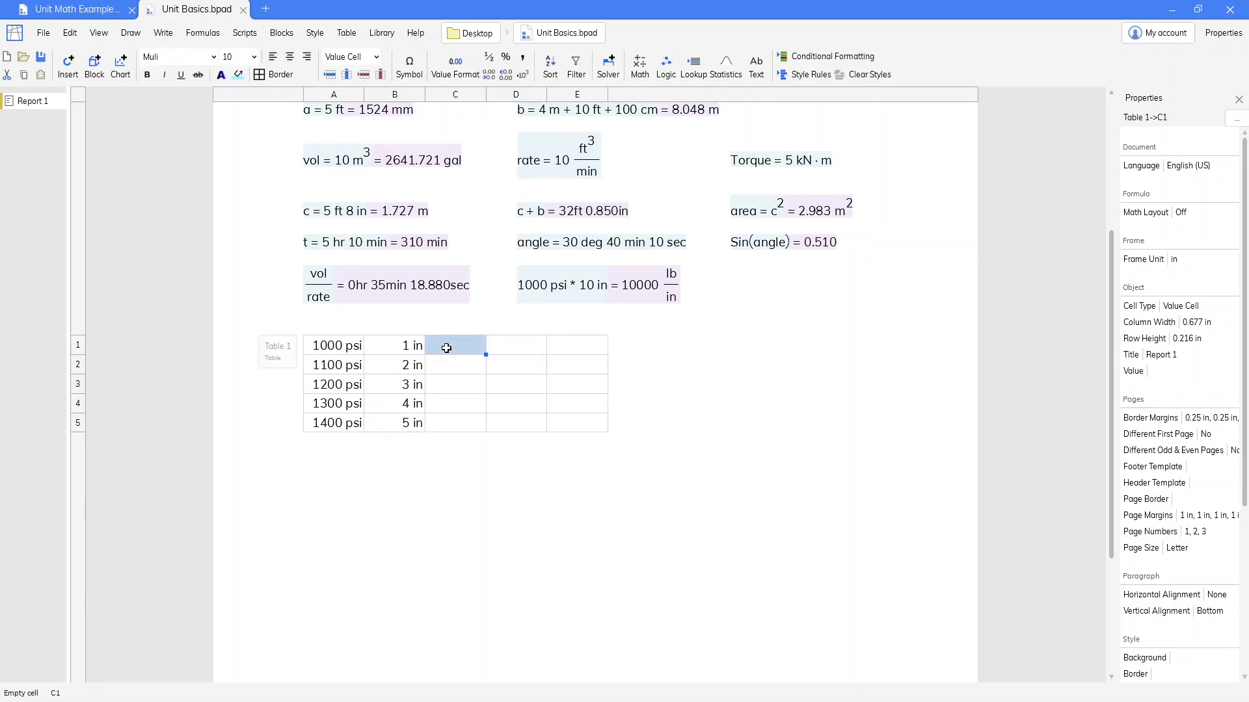
{"action": "type", "text": "= "}
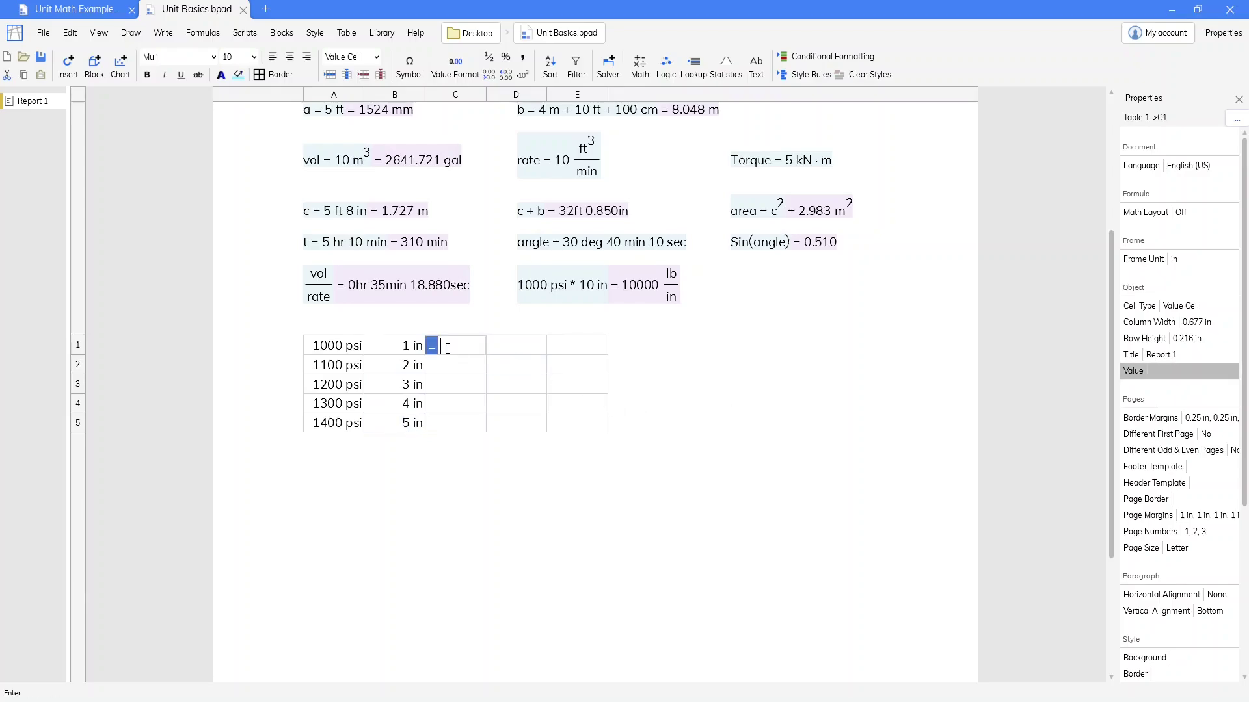
{"action": "type", "text": "pi/4*"}
{"action": "left_click", "coordinate": [395, 350]}
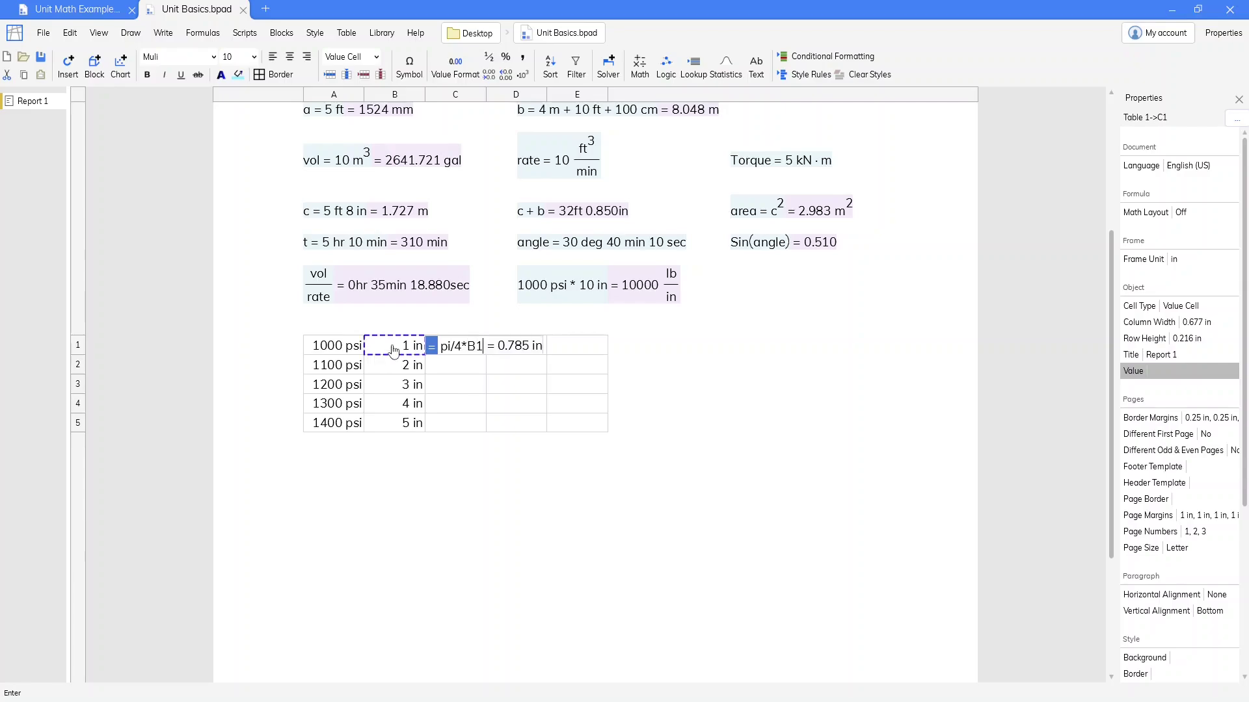
{"action": "type", "text": "^2"}
{"action": "key", "text": "Return"}
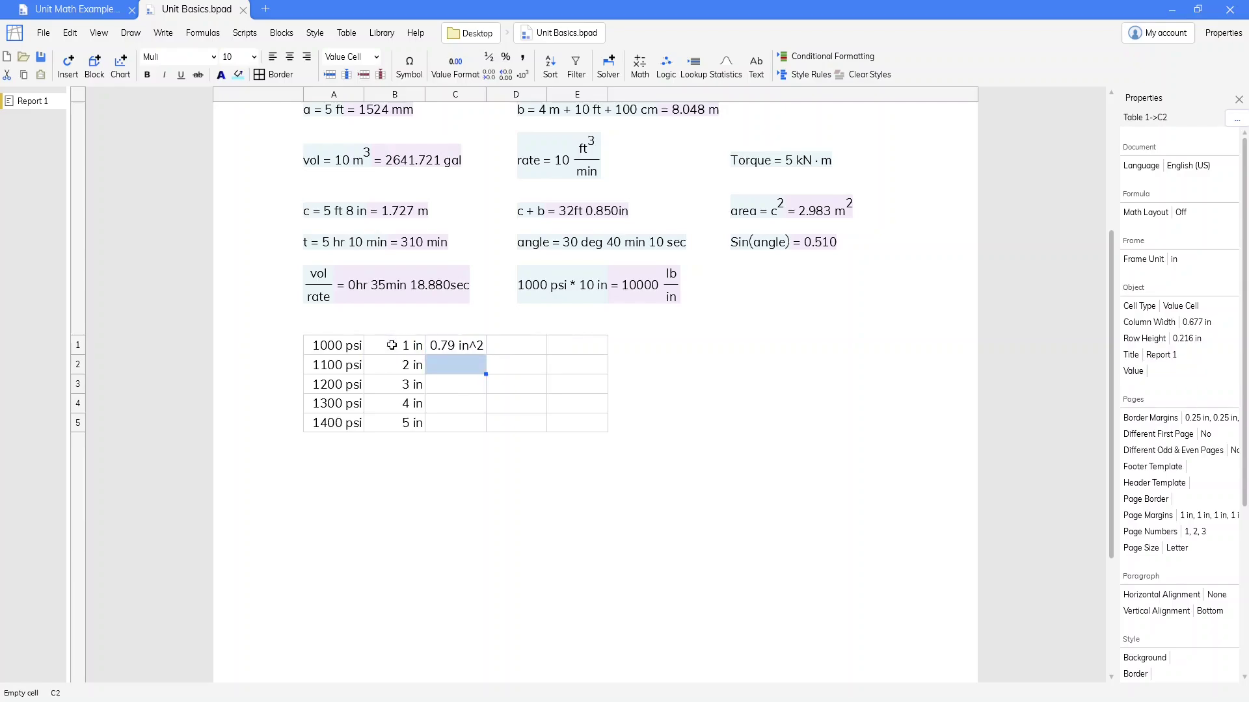
{"action": "left_click", "coordinate": [479, 349]}
{"action": "left_click_drag", "start_coordinate": [485, 354], "coordinate": [475, 421]}
- Enter the formula =A1*C1 in cell D1 of the table and fill it down to D5
{"action": "left_click", "coordinate": [518, 347]}
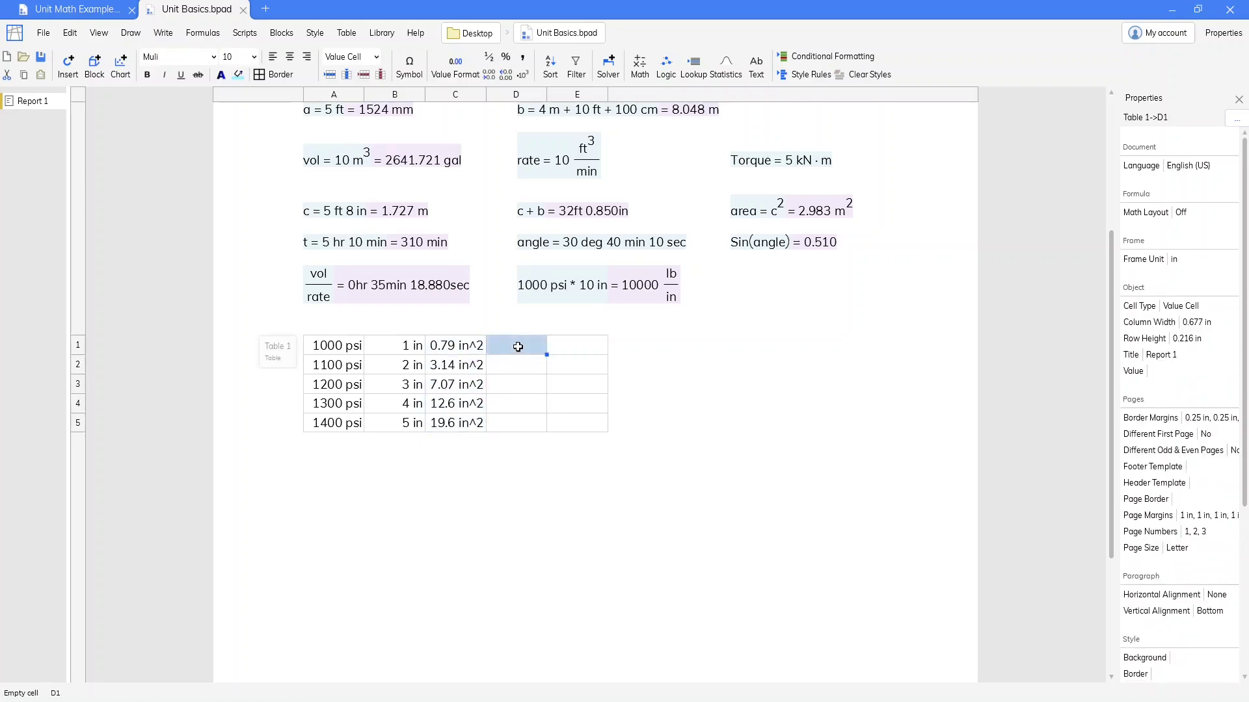
{"action": "type", "text": "="}
{"action": "left_click", "coordinate": [352, 350]}
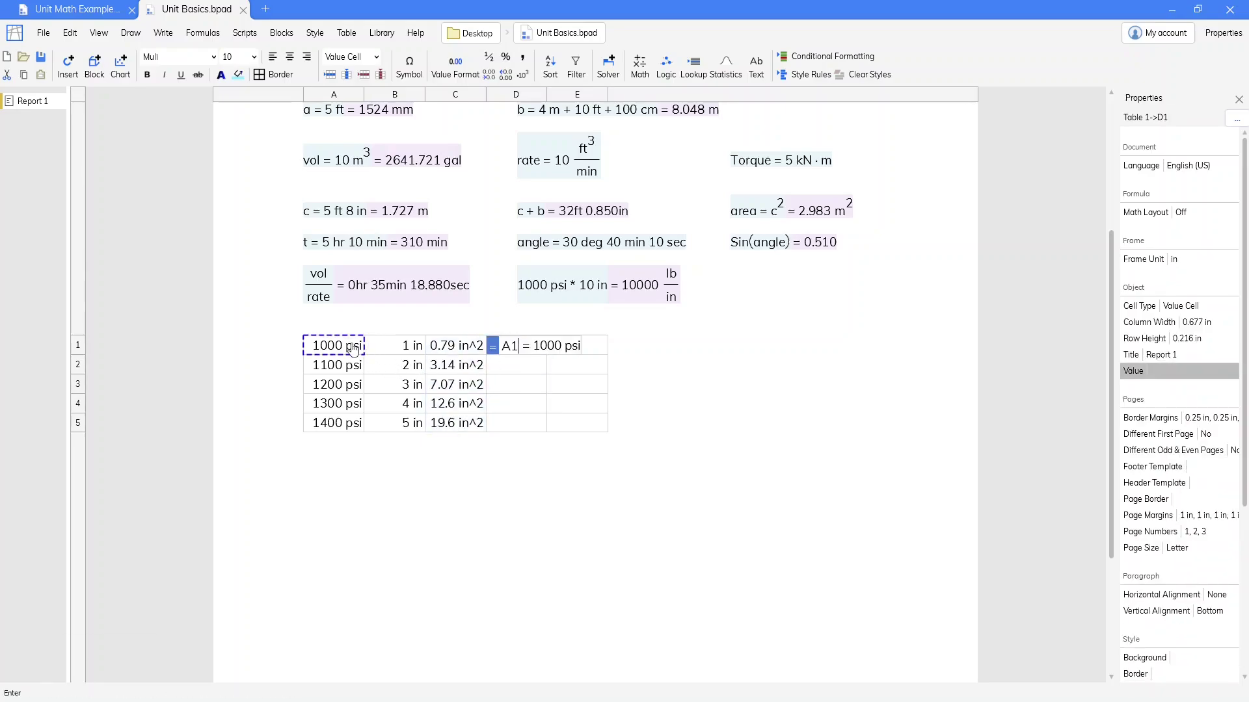
{"action": "type", "text": "*"}
{"action": "left_click", "coordinate": [470, 348]}
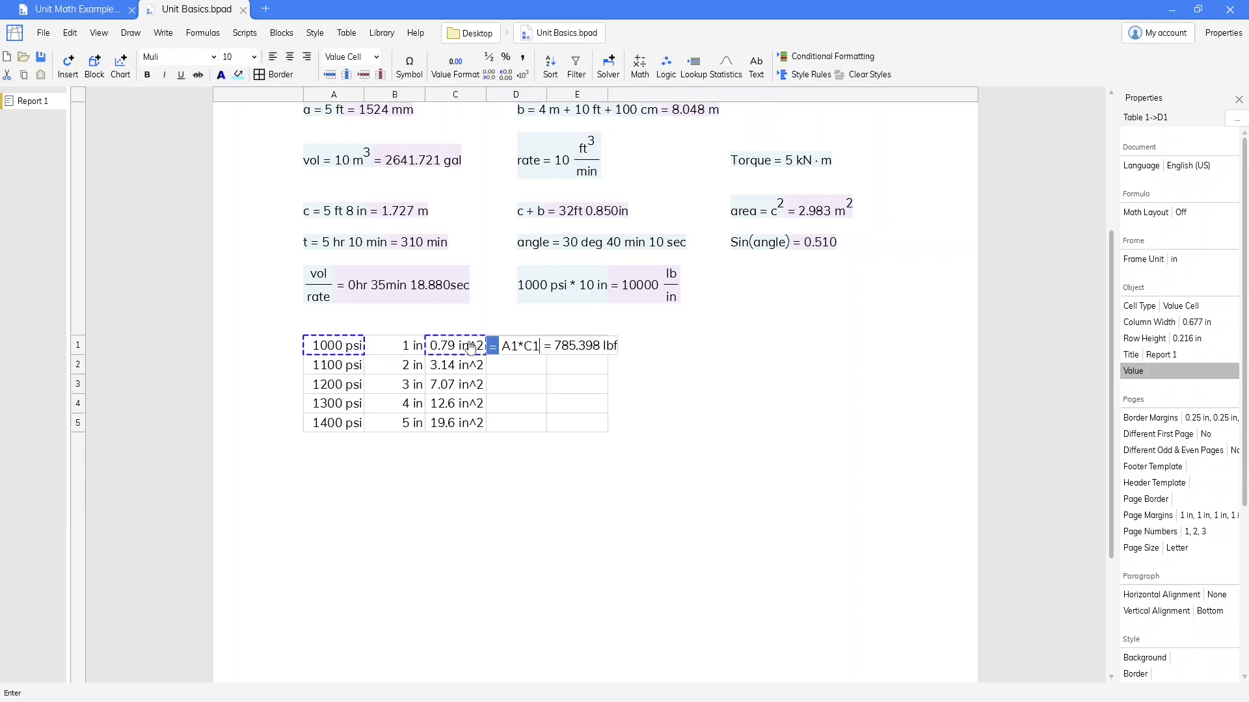
{"action": "key", "text": "Return"}
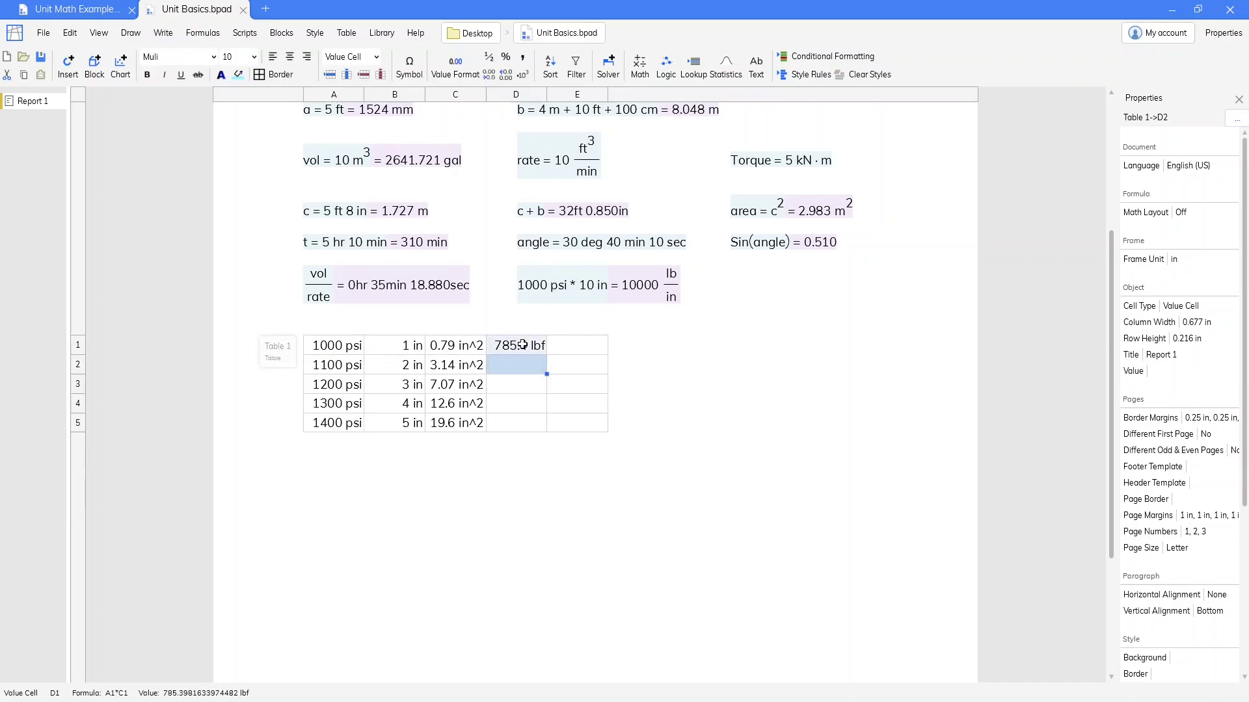
{"action": "left_click", "coordinate": [544, 349]}
{"action": "left_click_drag", "start_coordinate": [547, 353], "coordinate": [543, 421]}
{"action": "key", "text": "ctrl+d"}
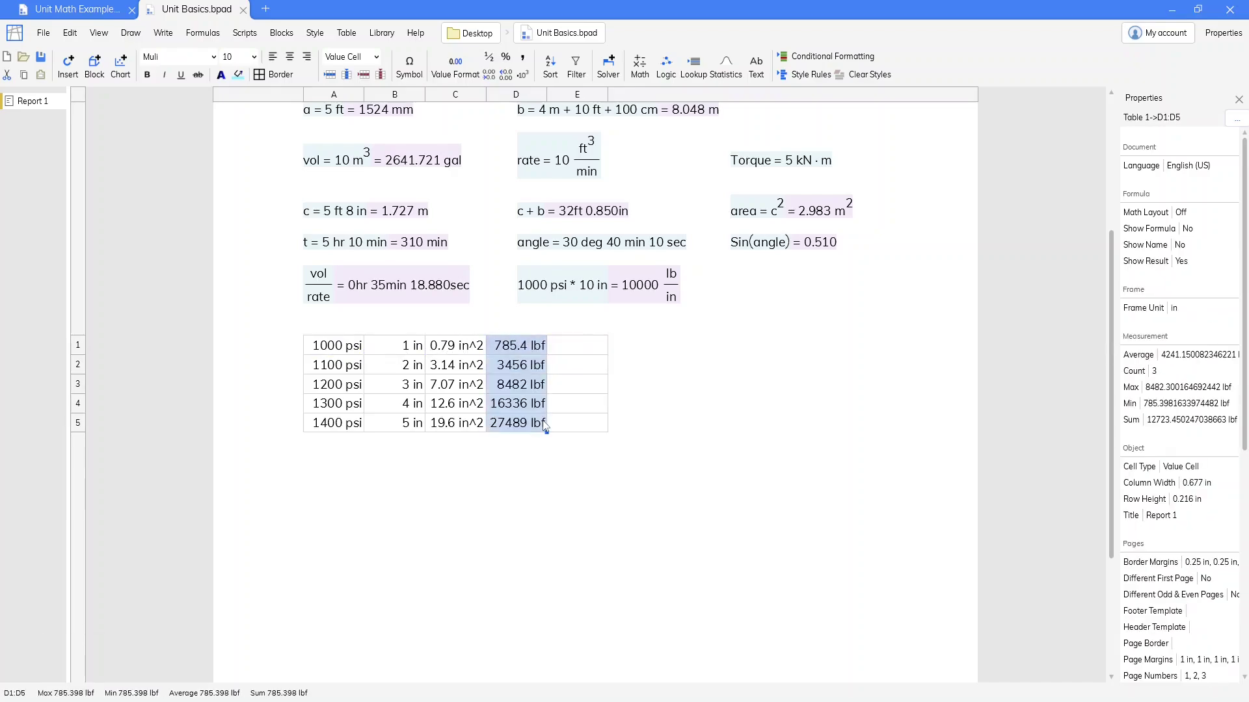
{"action": "left_click", "coordinate": [698, 388]}
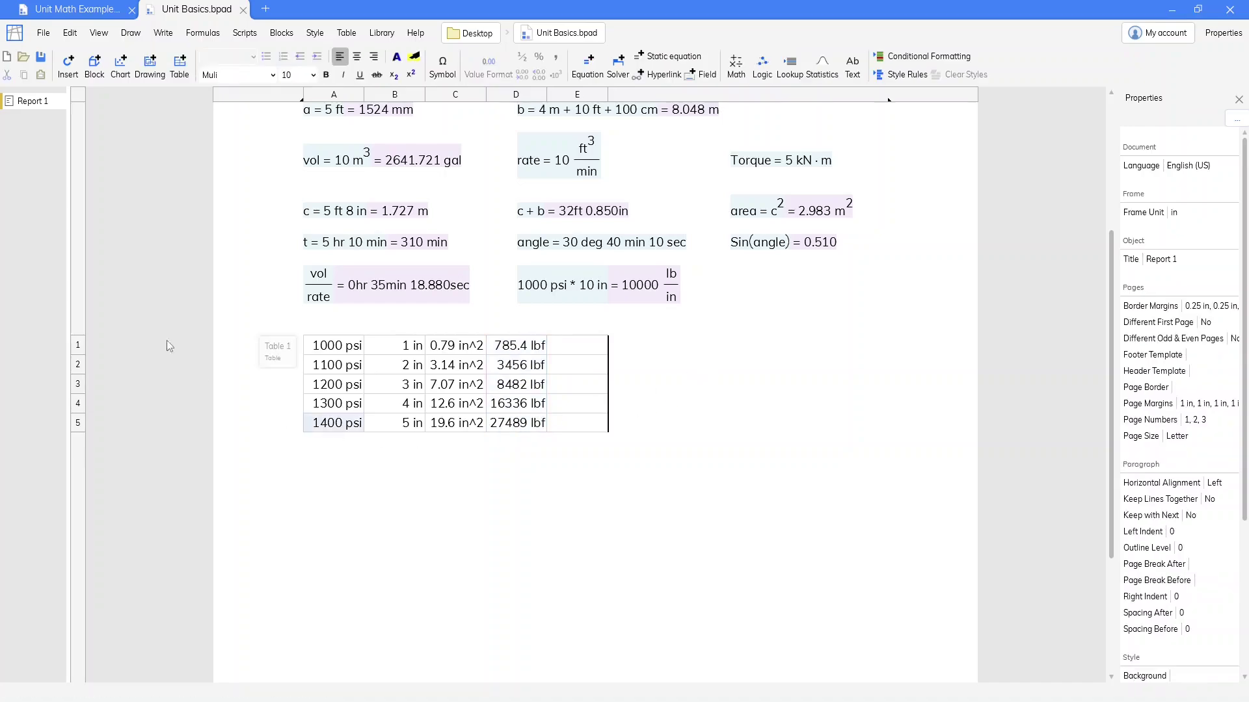
- Add a new spreadsheet to the document and enter 5 ft in its cell D2
{"action": "left_click", "coordinate": [61, 109]}
{"action": "left_click", "coordinate": [104, 130]}
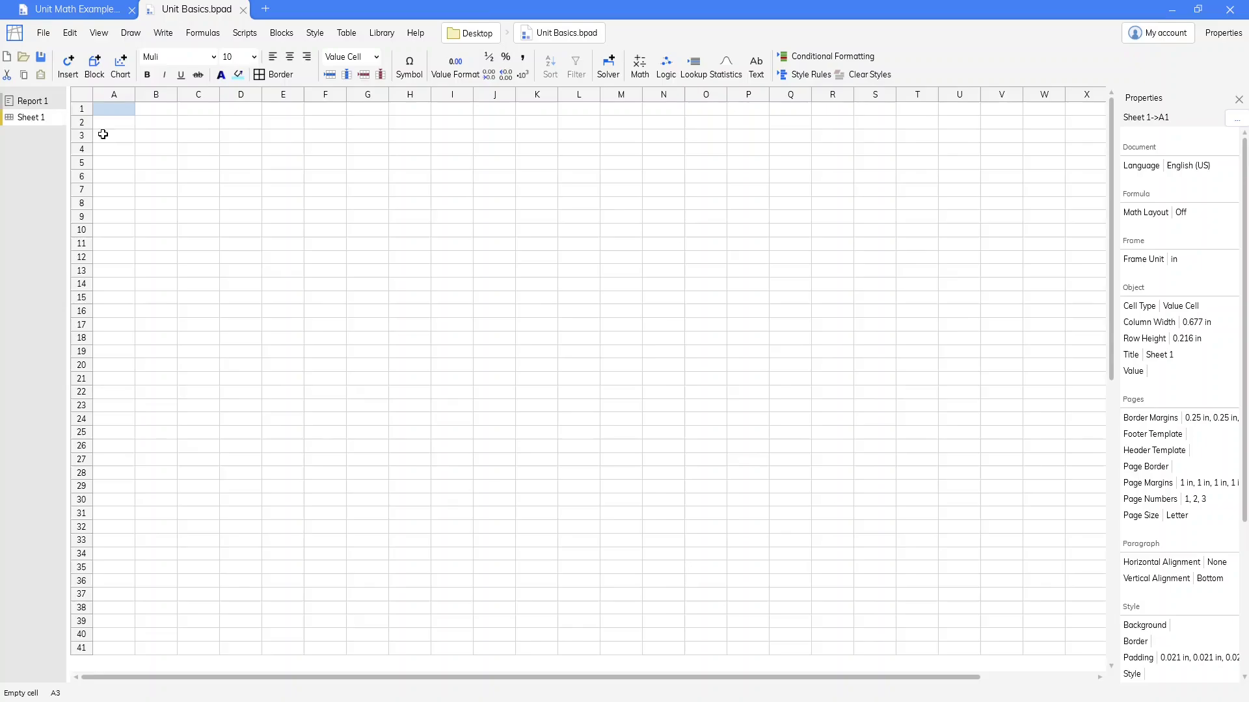
{"action": "left_click", "coordinate": [240, 124]}
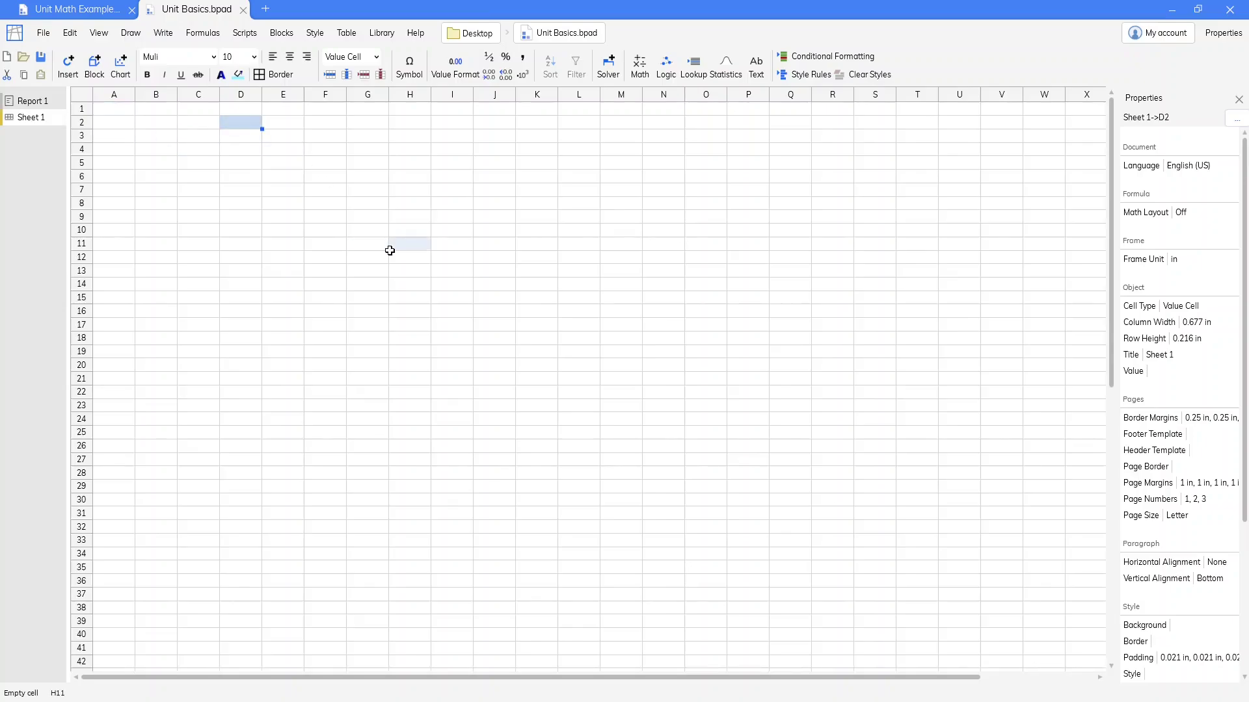
{"action": "type", "text": "5 ft"}
{"action": "key", "text": "Return"}
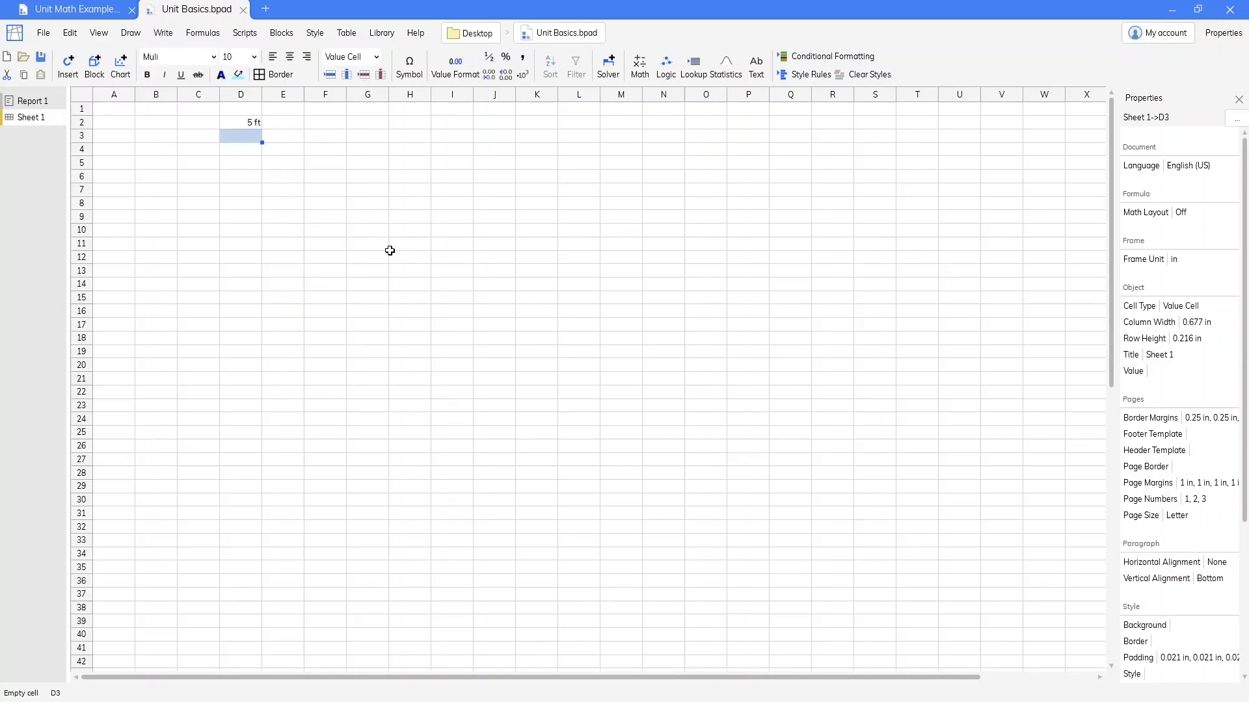
- Enter the formula =D2 + 6 m in cell D4 of the sheet and return to Report 1
{"action": "key", "text": "Down"}
{"action": "type", "text": "="}
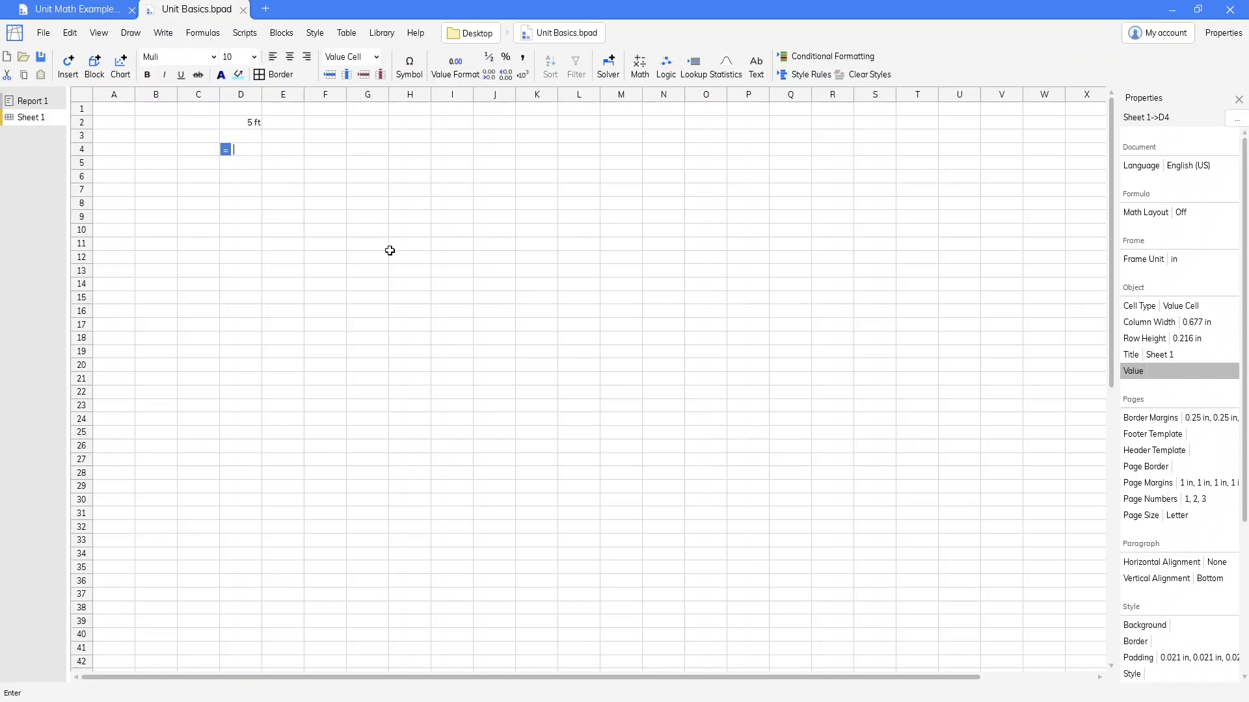
{"action": "left_click", "coordinate": [241, 125]}
{"action": "type", "text": "+ 6 m"}
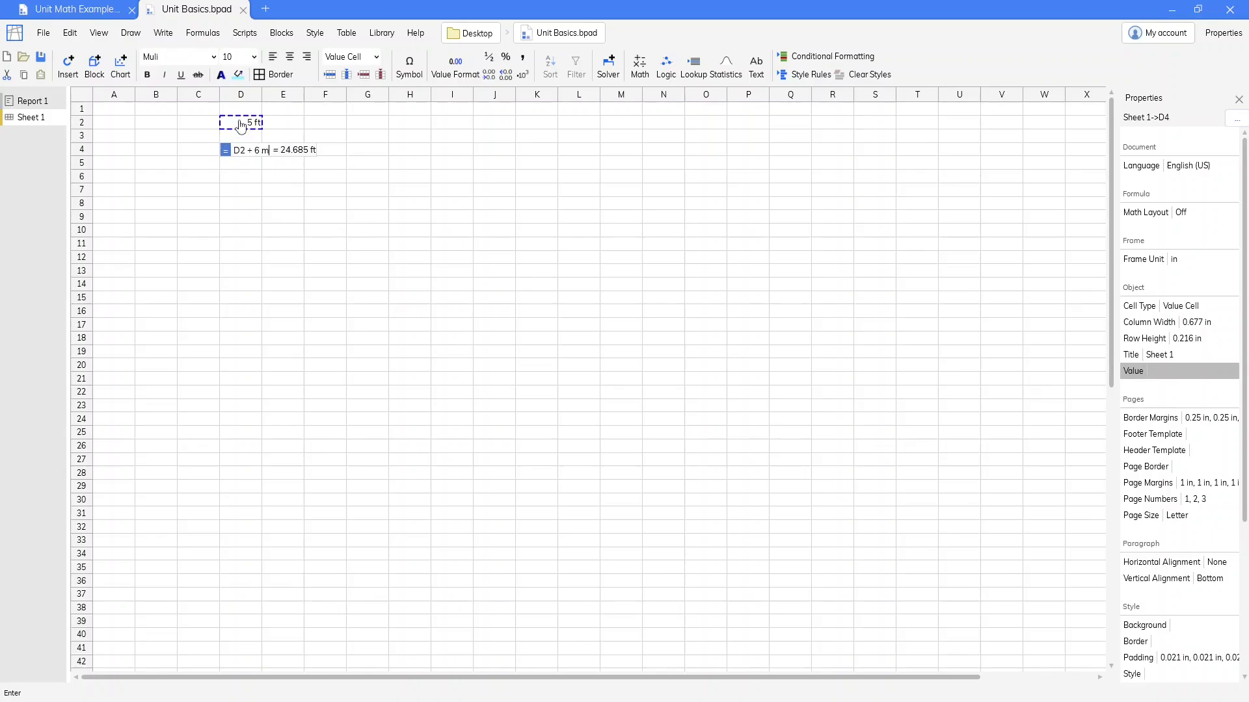
{"action": "key", "text": "Return"}
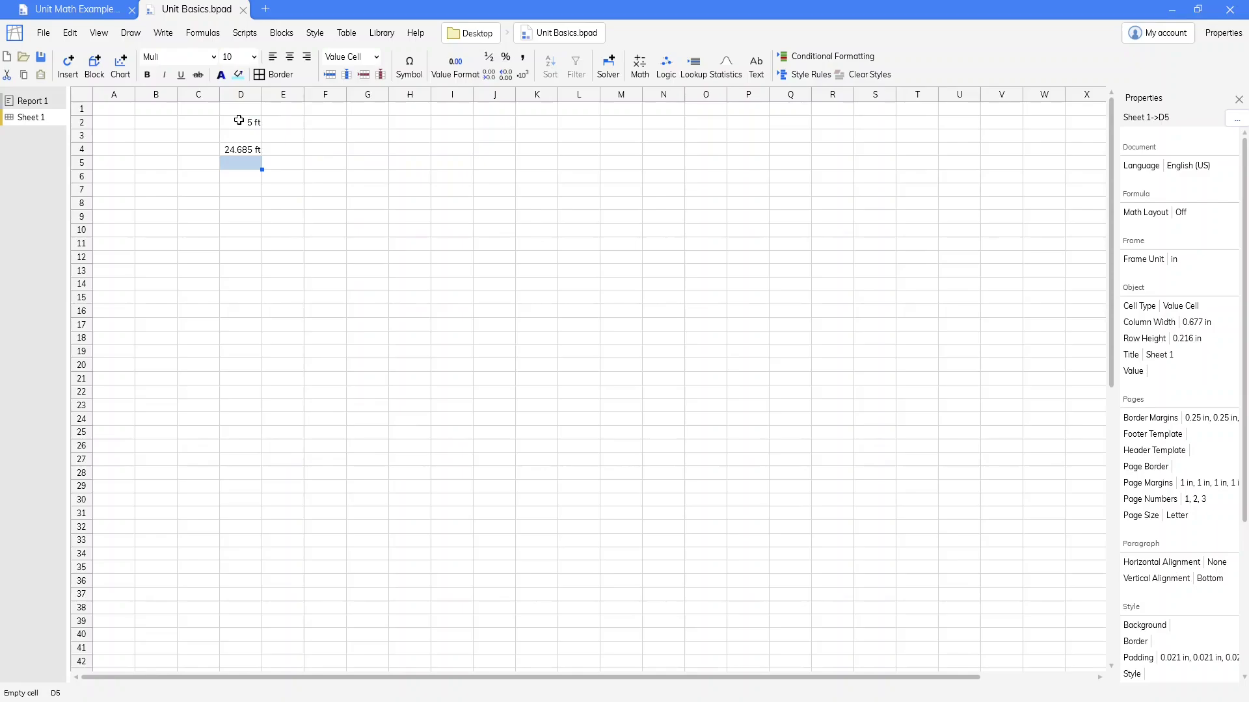
{"action": "left_click", "coordinate": [31, 102]}
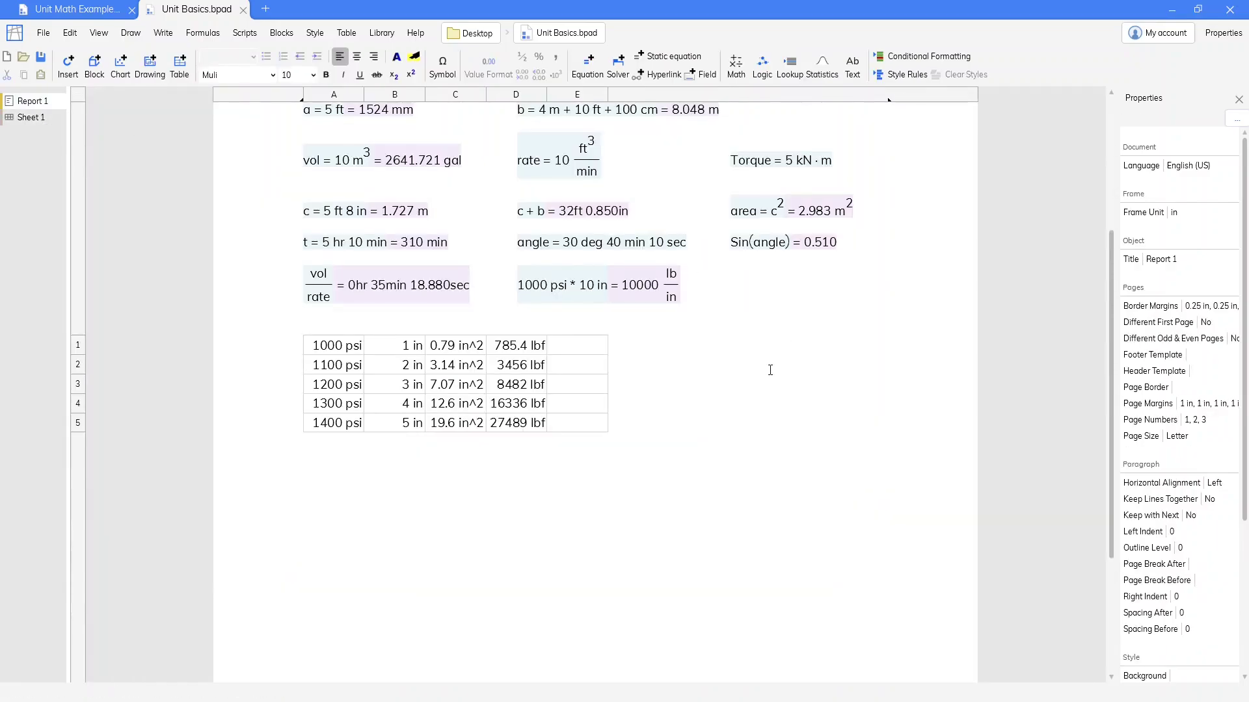
{"action": "scroll", "coordinate": [770, 370], "scroll_direction": "up", "scroll_amount": 3}
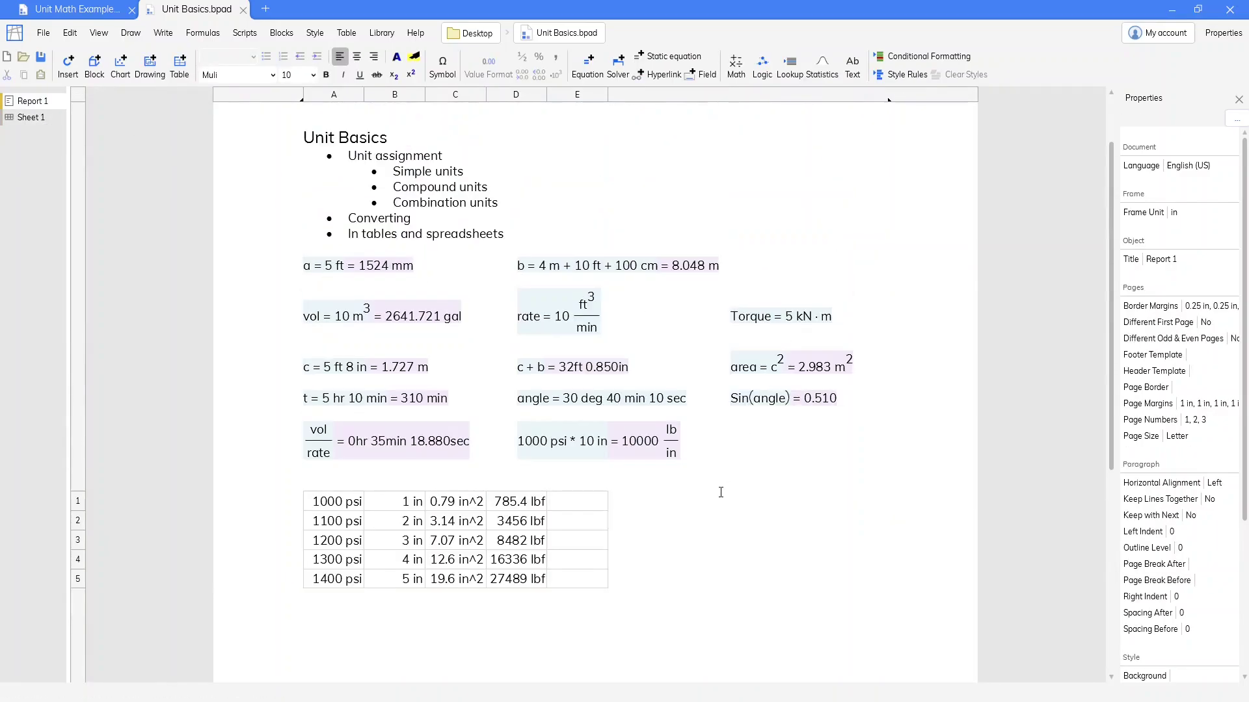